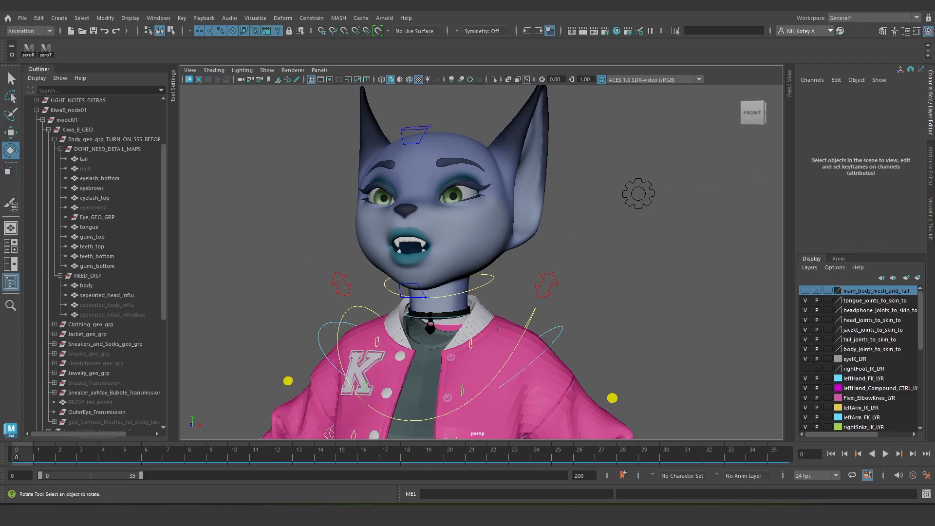
# Try moving and freely rotating the main head control, and undo both changes.
pyautogui.press('q')
pyautogui.press('e')
pyautogui.keyDown('alt'); pyautogui.moveTo(486, 257); pyautogui.dragTo(514, 312); pyautogui.keyUp('alt')
pyautogui.keyDown('alt'); pyautogui.moveTo(513, 312); pyautogui.dragTo(452, 312); pyautogui.keyUp('alt')
pyautogui.press('w')
pyautogui.moveTo(394, 266); pyautogui.dragTo(328, 217)
pyautogui.hotkey('ctrl', 'z')
pyautogui.keyDown('alt'); pyautogui.moveTo(349, 273); pyautogui.dragTo(402, 252); pyautogui.keyUp('alt')
pyautogui.press('e')
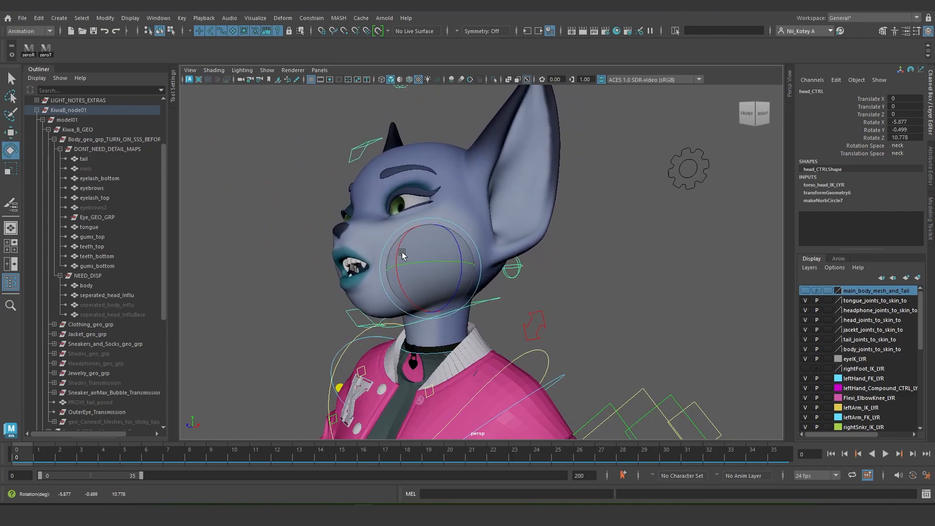
pyautogui.hotkey('ctrl', 'z')
# Try tilting the head about 20.7 degrees in X with the head control in side view, and undo it.
pyautogui.keyDown('alt'); pyautogui.moveTo(435, 298); pyautogui.dragTo(388, 293); pyautogui.keyUp('alt')
pyautogui.keyDown('alt'); pyautogui.moveTo(387, 293); pyautogui.dragTo(421, 289, button='middle'); pyautogui.keyUp('alt')
pyautogui.scroll(4, 412, 285)
pyautogui.moveTo(359, 277); pyautogui.dragTo(364, 295)
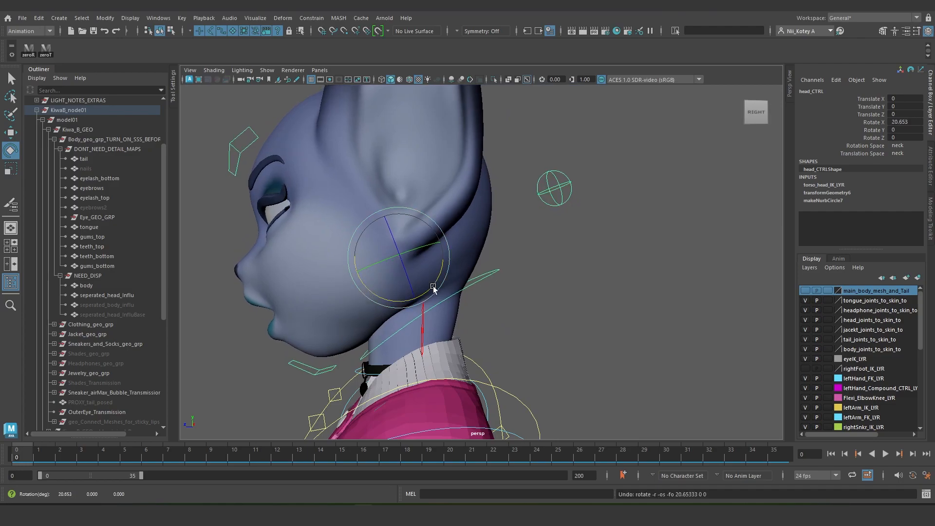
pyautogui.hotkey('ctrl', 'z')
# Try tilting the head back about 58 degrees with the head pivot control behind the head, and undo the rotations.
pyautogui.scroll(-3, 513, 294)
pyautogui.moveTo(560, 257); pyautogui.dragTo(561, 258)
pyautogui.keyDown('alt'); pyautogui.moveTo(557, 258); pyautogui.dragTo(562, 282, button='middle'); pyautogui.keyUp('alt')
pyautogui.scroll(2, 560, 283)
pyautogui.keyDown('alt'); pyautogui.moveTo(560, 285); pyautogui.dragTo(540, 286); pyautogui.keyUp('alt')
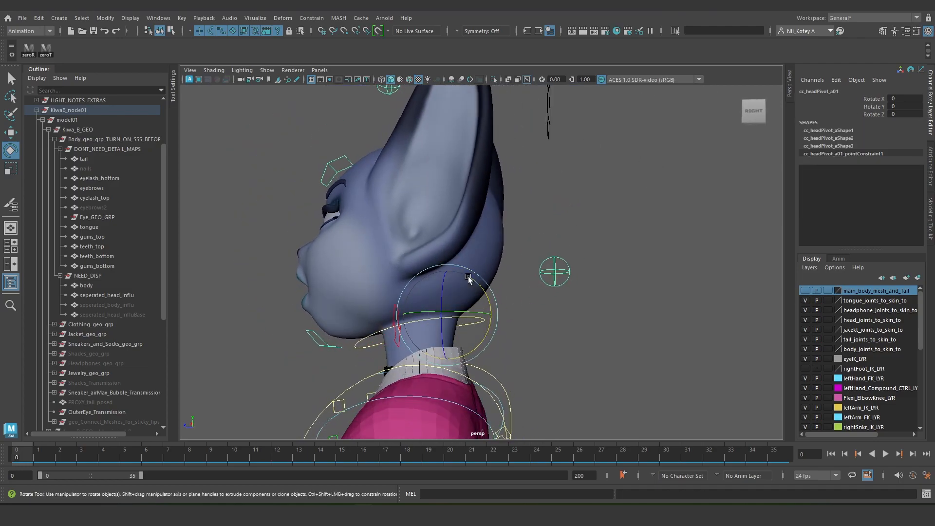
pyautogui.keyDown('alt'); pyautogui.moveTo(479, 311); pyautogui.dragTo(522, 261); pyautogui.keyUp('alt')
pyautogui.scroll(2, 482, 317)
pyautogui.hotkey('ctrl', 'z')
pyautogui.scroll(-3, 474, 296)
pyautogui.hotkey('ctrl', 'z')
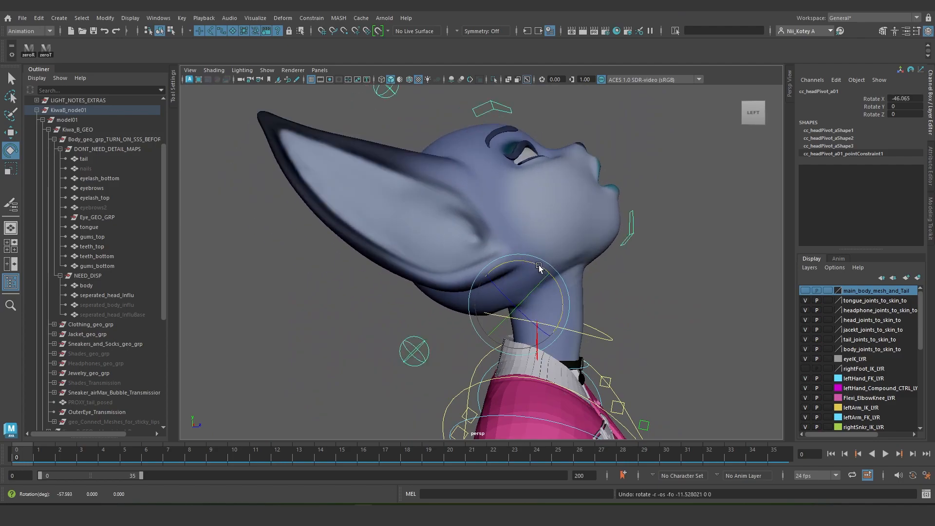
pyautogui.hotkey('ctrl', 'z')
# Try turning and tilting the head with the head pivot control above the head, and undo all rotations.
pyautogui.keyDown('alt'); pyautogui.moveTo(538, 268); pyautogui.dragTo(437, 282); pyautogui.keyUp('alt')
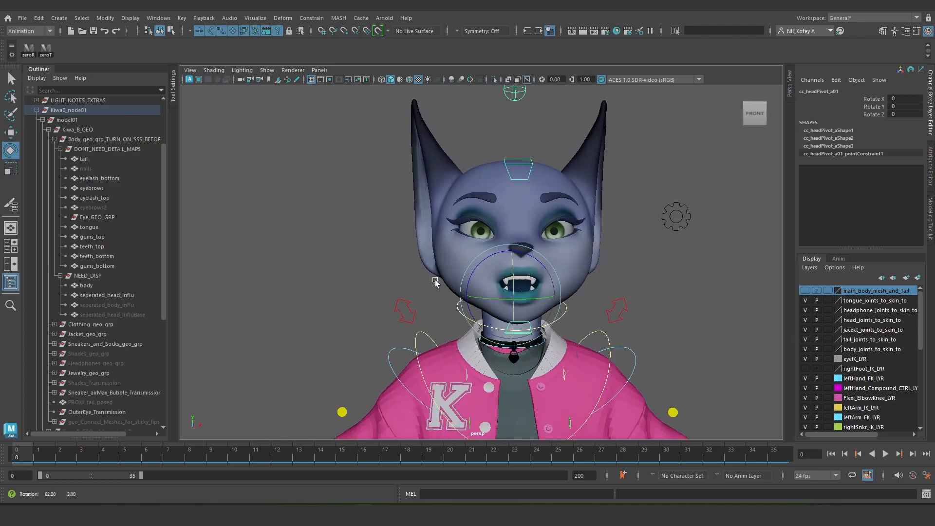
pyautogui.keyDown('alt'); pyautogui.moveTo(437, 248); pyautogui.dragTo(460, 303, button='middle'); pyautogui.keyUp('alt')
pyautogui.keyDown('alt'); pyautogui.moveTo(460, 303); pyautogui.dragTo(383, 260); pyautogui.keyUp('alt')
pyautogui.click(455, 154)
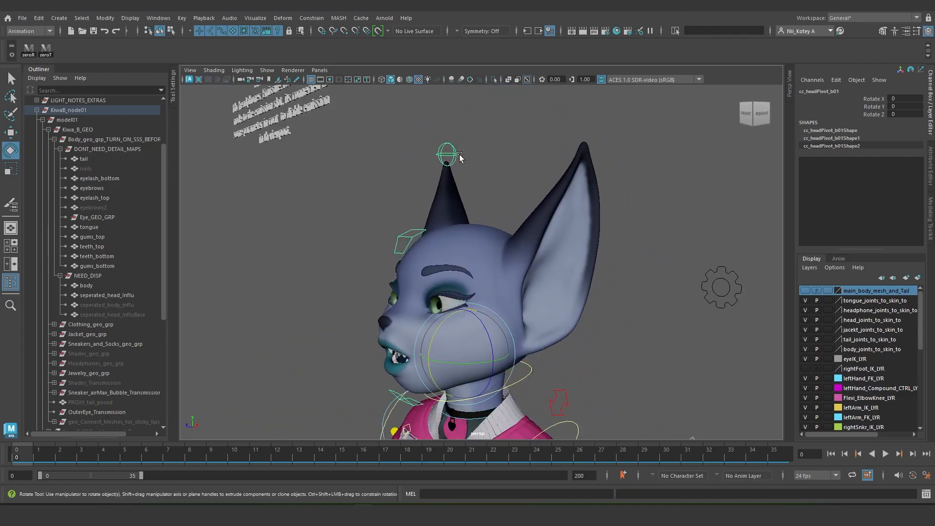
pyautogui.keyDown('alt'); pyautogui.moveTo(461, 154); pyautogui.dragTo(443, 147); pyautogui.keyUp('alt')
pyautogui.moveTo(425, 335); pyautogui.dragTo(474, 338)
pyautogui.moveTo(524, 311); pyautogui.dragTo(510, 342)
pyautogui.hotkey('ctrl', 'z')
pyautogui.hotkey('ctrl', 'z')
pyautogui.hotkey('ctrl', 'z')
pyautogui.hotkey('ctrl', 'z')
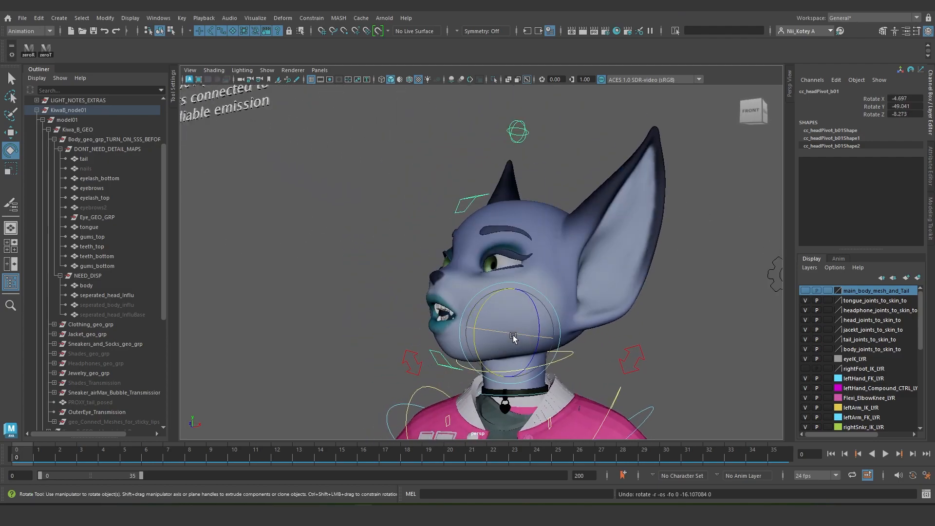
pyautogui.hotkey('ctrl', 'z')
pyautogui.hotkey('ctrl', 'z')
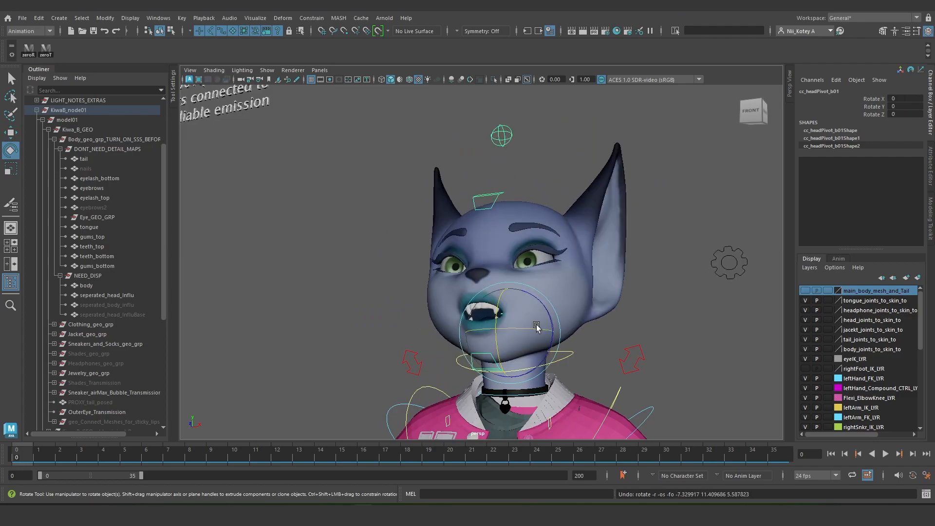
pyautogui.hotkey('ctrl', 'z')
# Try opening the mouth by rotating the upper jaw control about -18 degrees in X, and undo it.
pyautogui.keyDown('alt'); pyautogui.moveTo(538, 326); pyautogui.dragTo(514, 325, button='right'); pyautogui.keyUp('alt')
pyautogui.keyDown('alt'); pyautogui.moveTo(514, 324); pyautogui.dragTo(476, 322); pyautogui.keyUp('alt')
pyautogui.keyDown('alt'); pyautogui.moveTo(476, 321); pyautogui.dragTo(576, 296, button='middle'); pyautogui.keyUp('alt')
pyautogui.scroll(5, 575, 295)
pyautogui.keyDown('alt'); pyautogui.moveTo(655, 296); pyautogui.dragTo(498, 286, button='middle'); pyautogui.keyUp('alt')
pyautogui.keyDown('alt'); pyautogui.moveTo(499, 286); pyautogui.dragTo(519, 279); pyautogui.keyUp('alt')
pyautogui.click(638, 327)
pyautogui.keyDown('alt'); pyautogui.moveTo(637, 326); pyautogui.dragTo(375, 373); pyautogui.keyUp('alt')
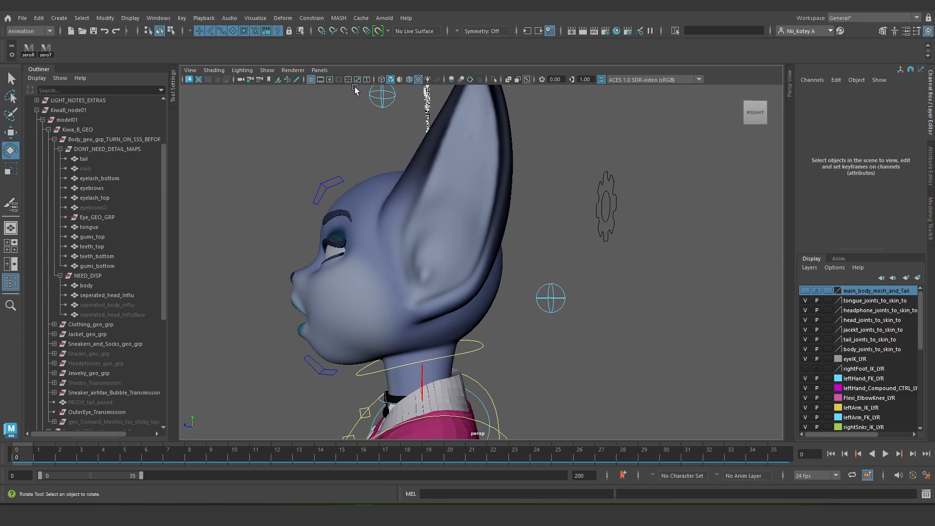
pyautogui.keyDown('alt'); pyautogui.moveTo(366, 161); pyautogui.dragTo(450, 194); pyautogui.keyUp('alt')
pyautogui.click(426, 178)
pyautogui.moveTo(484, 324); pyautogui.dragTo(488, 310)
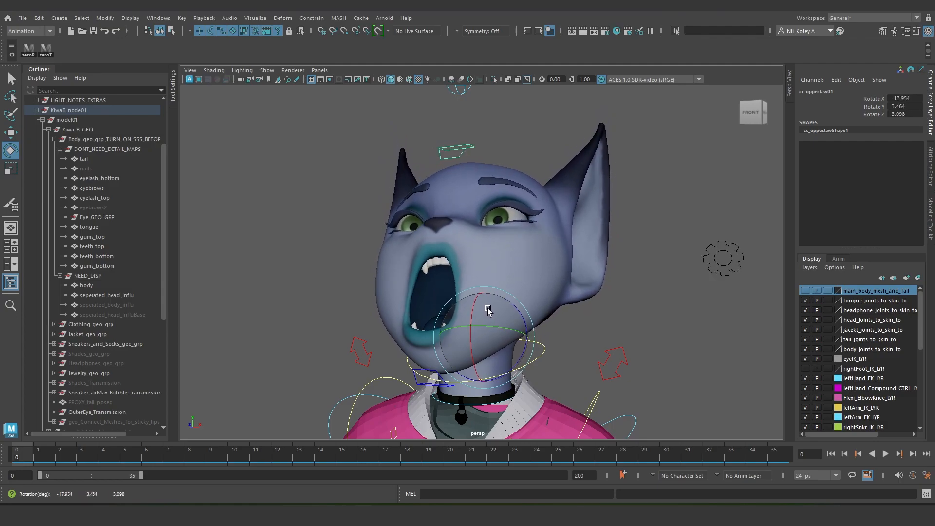
pyautogui.hotkey('ctrl', 'z')
# Try rotating the lower jaw control to about 19 degrees in X and 11 degrees in Y, and undo the rotations.
pyautogui.click(423, 374)
pyautogui.keyDown('alt'); pyautogui.moveTo(424, 376); pyautogui.dragTo(467, 371); pyautogui.keyUp('alt')
pyautogui.moveTo(493, 302); pyautogui.dragTo(518, 324)
pyautogui.moveTo(536, 290); pyautogui.dragTo(497, 298)
pyautogui.hotkey('ctrl', 'z')
pyautogui.hotkey('ctrl', 'z')
pyautogui.hotkey('ctrl', 'z')
pyautogui.hotkey('ctrl', 'z')
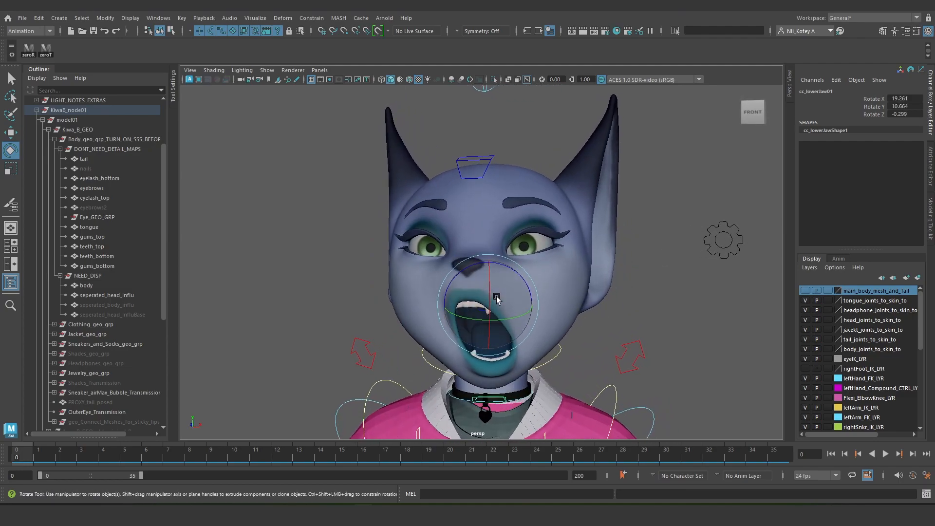
# Turn on Brow Ctrls Visibility on the gear-shaped head settings control.
pyautogui.keyDown('alt'); pyautogui.moveTo(592, 296); pyautogui.dragTo(583, 291); pyautogui.keyUp('alt')
pyautogui.keyDown('alt'); pyautogui.moveTo(582, 291); pyautogui.dragTo(558, 280, button='middle'); pyautogui.keyUp('alt')
pyautogui.moveTo(637, 181); pyautogui.dragTo(700, 264)
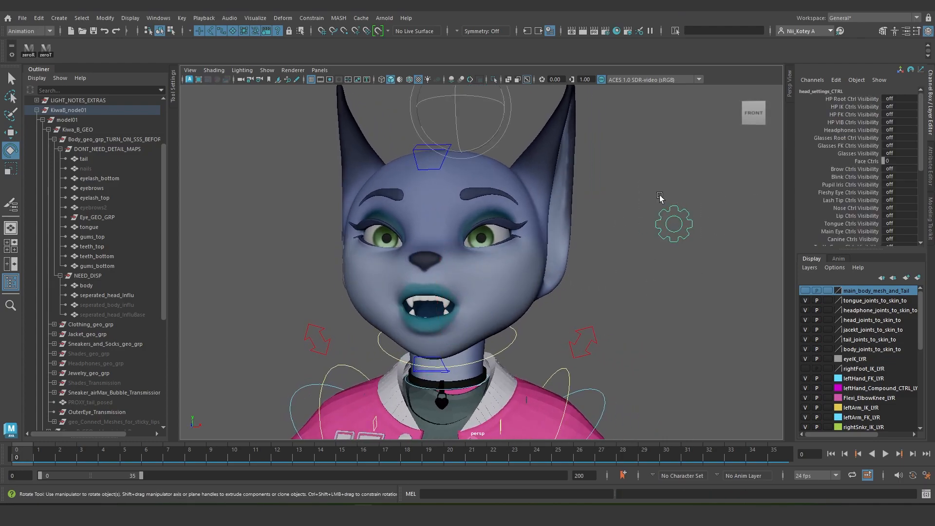
pyautogui.click(859, 169)
pyautogui.moveTo(521, 220); pyautogui.dragTo(542, 269, button='middle')
# Try moving the brow controls in several directions, and undo the last moves.
pyautogui.scroll(5, 536, 223)
pyautogui.keyDown('alt'); pyautogui.moveTo(542, 270); pyautogui.dragTo(472, 246); pyautogui.keyUp('alt')
pyautogui.click(421, 253)
pyautogui.press('w')
pyautogui.moveTo(419, 263); pyautogui.dragTo(457, 276)
pyautogui.moveTo(634, 288); pyautogui.dragTo(529, 291)
pyautogui.moveTo(344, 249); pyautogui.dragTo(421, 243)
pyautogui.hotkey('ctrl', 'z')
pyautogui.hotkey('ctrl', 'z')
# Move the left brow's inner control inward, down and forward to about -0.606, -0.922, 0.532.
pyautogui.moveTo(377, 222); pyautogui.dragTo(370, 227)
pyautogui.keyDown('alt'); pyautogui.moveTo(393, 231); pyautogui.dragTo(456, 237); pyautogui.keyUp('alt')
pyautogui.keyDown('alt'); pyautogui.moveTo(458, 237); pyautogui.dragTo(429, 238, button='middle'); pyautogui.keyUp('alt')
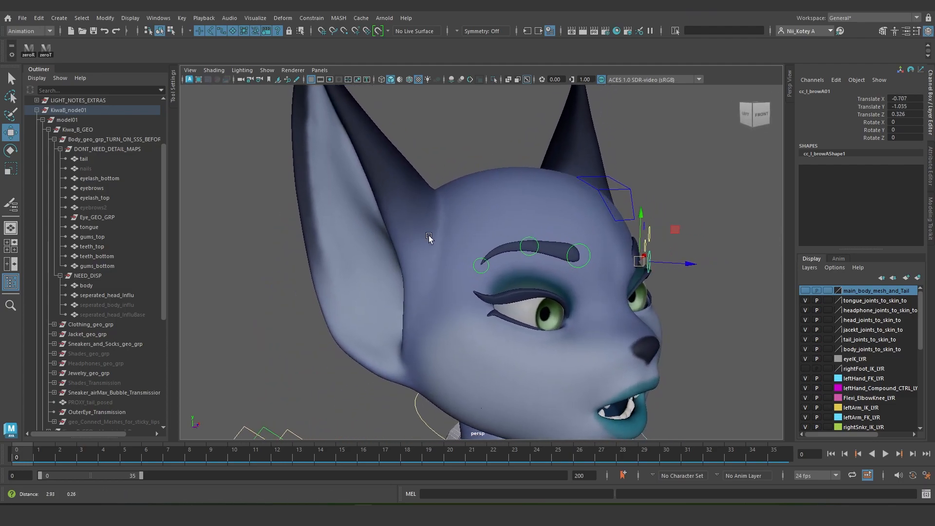
pyautogui.moveTo(639, 261); pyautogui.dragTo(351, 251)
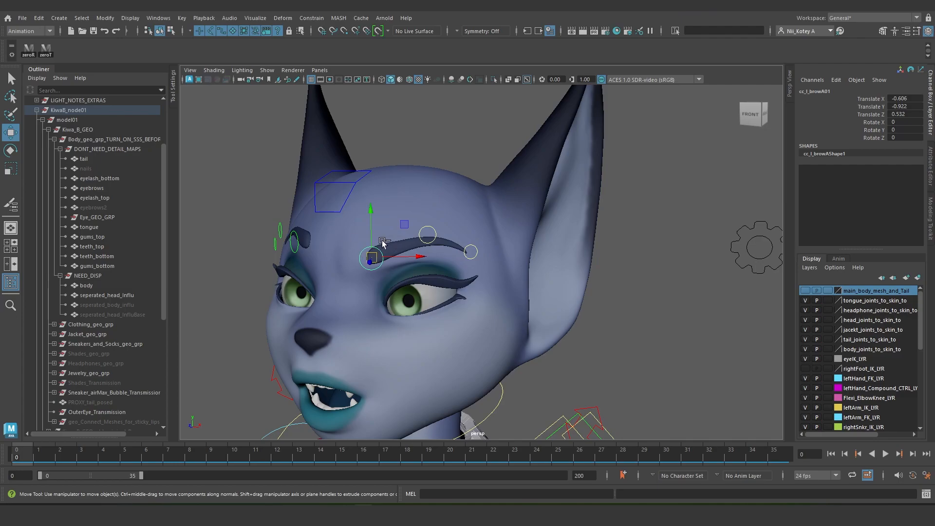
# Try raising the left brow's middle control by about 0.93, and undo the recent brow moves.
pyautogui.moveTo(428, 238); pyautogui.dragTo(425, 226)
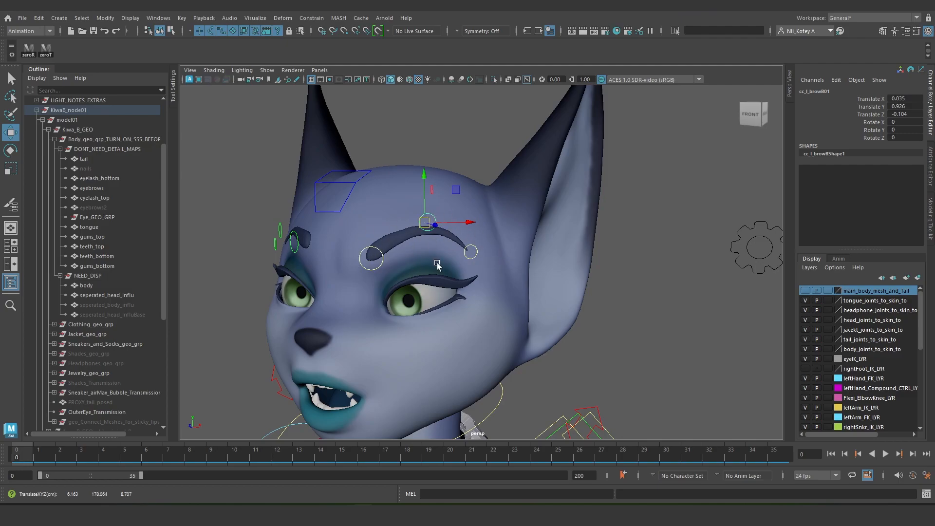
pyautogui.keyDown('alt'); pyautogui.moveTo(437, 264); pyautogui.dragTo(507, 260); pyautogui.keyUp('alt')
pyautogui.hotkey('ctrl', 'z')
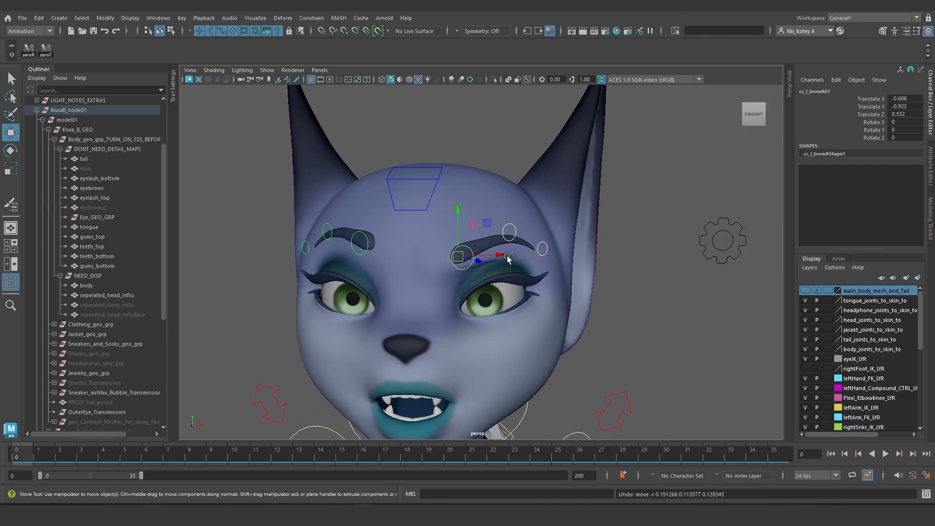
# Turn on Blink Ctrls Visibility on the head settings control.
pyautogui.moveTo(672, 220); pyautogui.dragTo(726, 288)
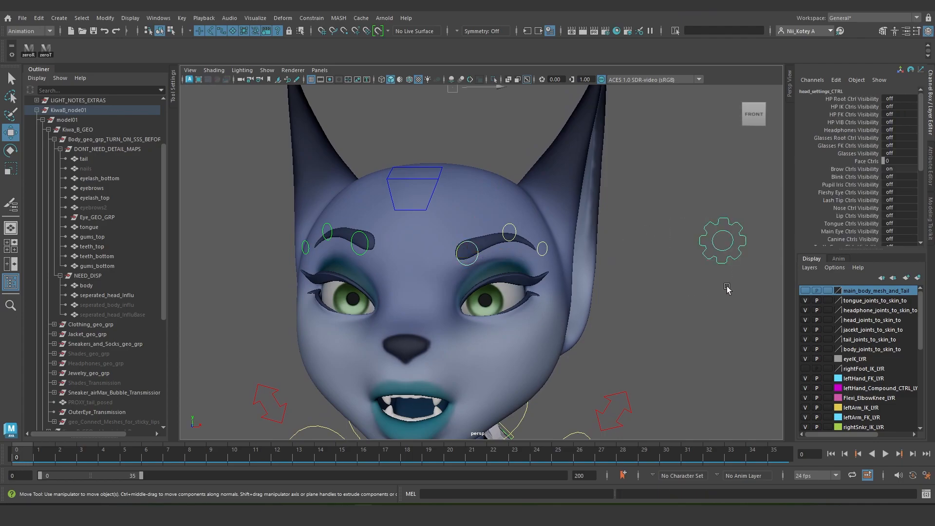
pyautogui.click(866, 176)
pyautogui.moveTo(673, 206); pyautogui.dragTo(841, 180, button='middle')
# Try closing the left eye by lowering its upper lid control about 3.16 units.
pyautogui.keyDown('alt'); pyautogui.moveTo(520, 280); pyautogui.dragTo(482, 303); pyautogui.keyUp('alt')
pyautogui.keyDown('alt'); pyautogui.moveTo(482, 303); pyautogui.dragTo(510, 307, button='right'); pyautogui.keyUp('alt')
pyautogui.click(487, 243)
pyautogui.moveTo(485, 190); pyautogui.dragTo(486, 238)
# Try raising the left lower lid control to 0.401 and rotating it about -4.1 degrees, and undo all lid changes.
pyautogui.click(497, 294)
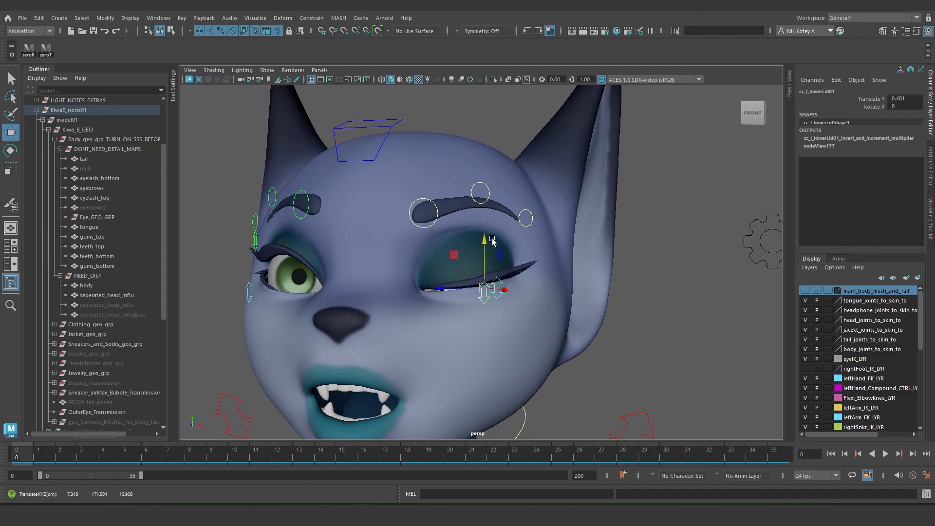
pyautogui.press('e')
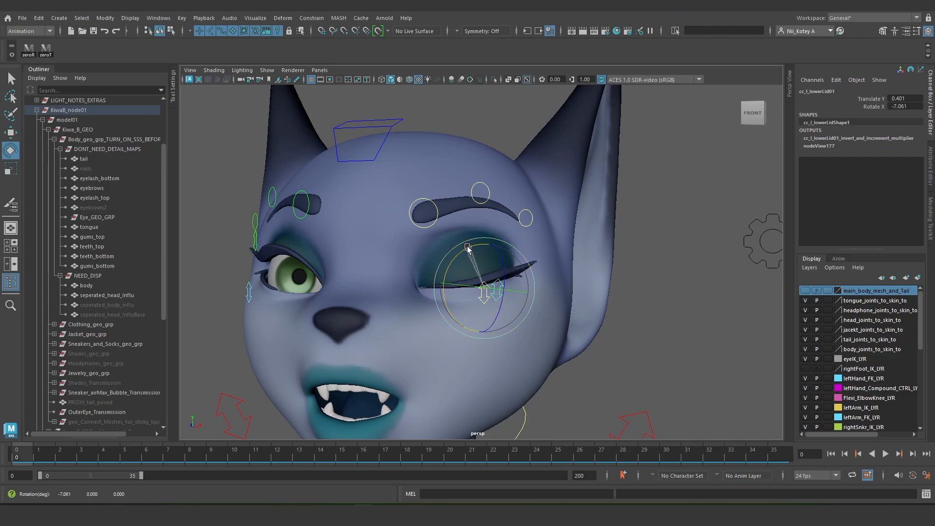
pyautogui.scroll(4, 442, 290)
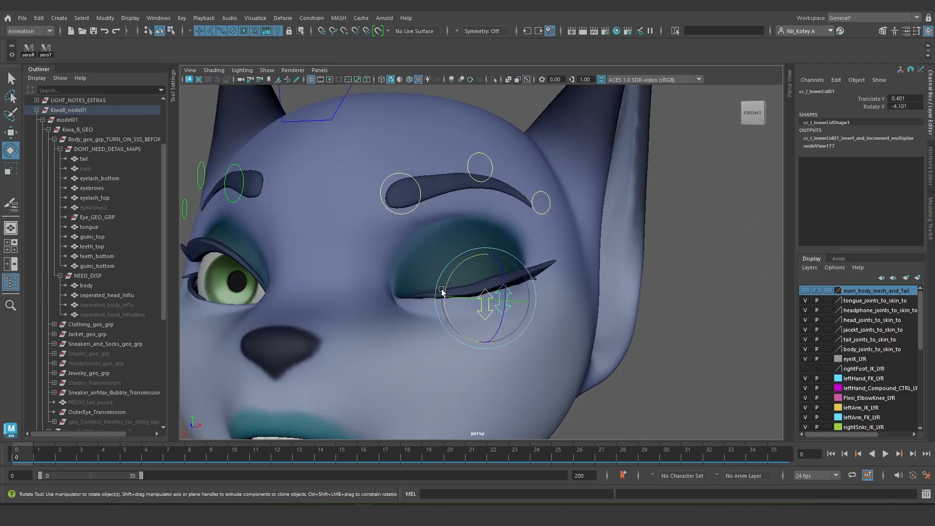
pyautogui.keyDown('alt'); pyautogui.moveTo(443, 290); pyautogui.dragTo(478, 292); pyautogui.keyUp('alt')
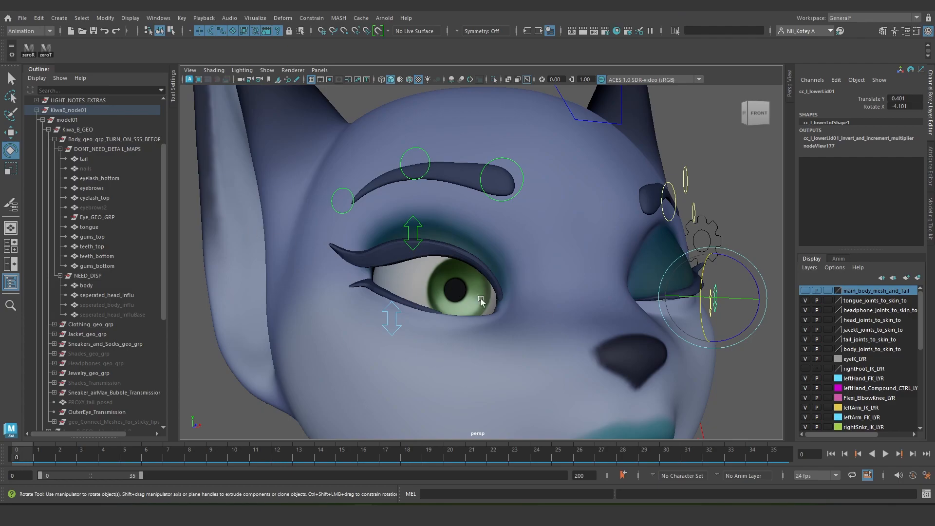
pyautogui.keyDown('alt'); pyautogui.moveTo(450, 277); pyautogui.dragTo(497, 280); pyautogui.keyUp('alt')
pyautogui.keyDown('alt'); pyautogui.moveTo(559, 314); pyautogui.dragTo(536, 281); pyautogui.keyUp('alt')
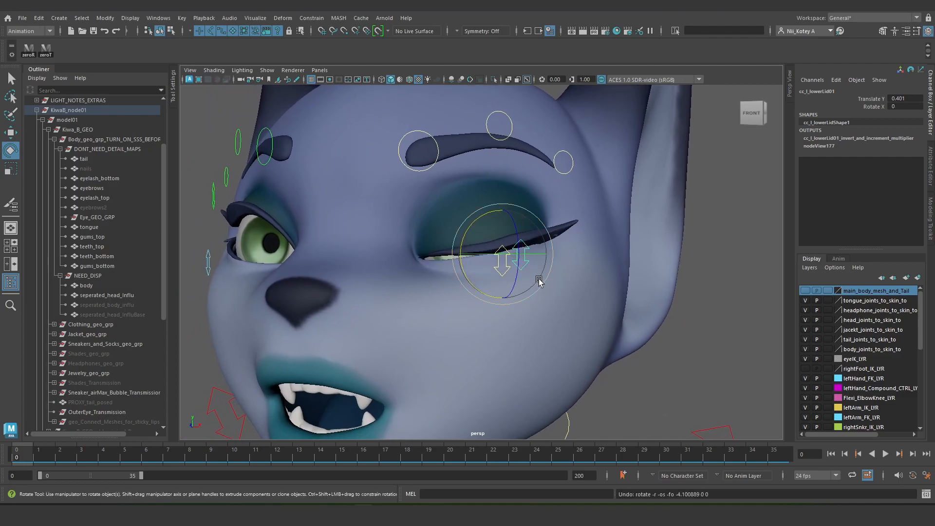
pyautogui.hotkey('ctrl', 'z')
pyautogui.hotkey('ctrl', 'z')
pyautogui.hotkey('ctrl', 'z')
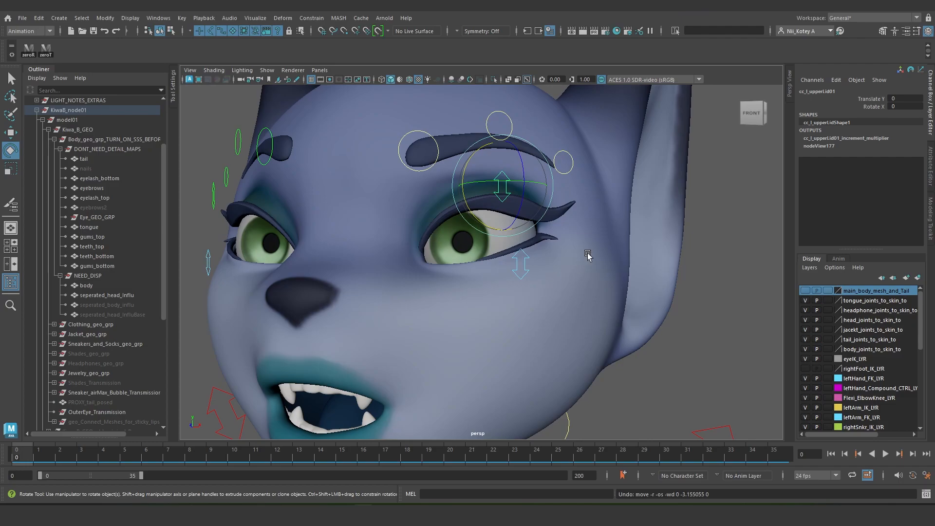
# Turn on Pupil Iris Ctrls Visibility on the head settings control.
pyautogui.scroll(-5, 681, 246)
pyautogui.keyDown('alt'); pyautogui.moveTo(678, 253); pyautogui.dragTo(677, 250); pyautogui.keyUp('alt')
pyautogui.keyDown('alt'); pyautogui.moveTo(677, 250); pyautogui.dragTo(634, 248, button='middle'); pyautogui.keyUp('alt')
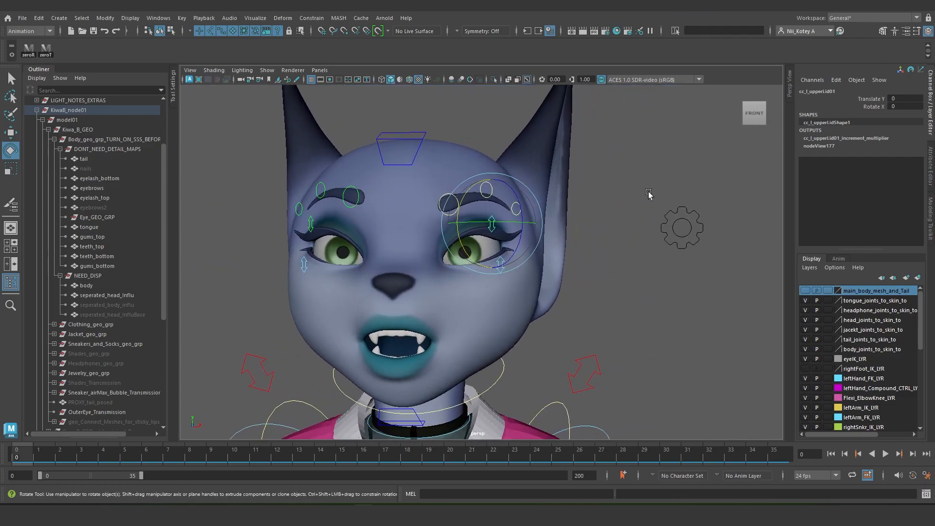
pyautogui.moveTo(649, 196); pyautogui.dragTo(694, 235)
pyautogui.click(861, 186)
pyautogui.moveTo(660, 238); pyautogui.dragTo(579, 295, button='middle')
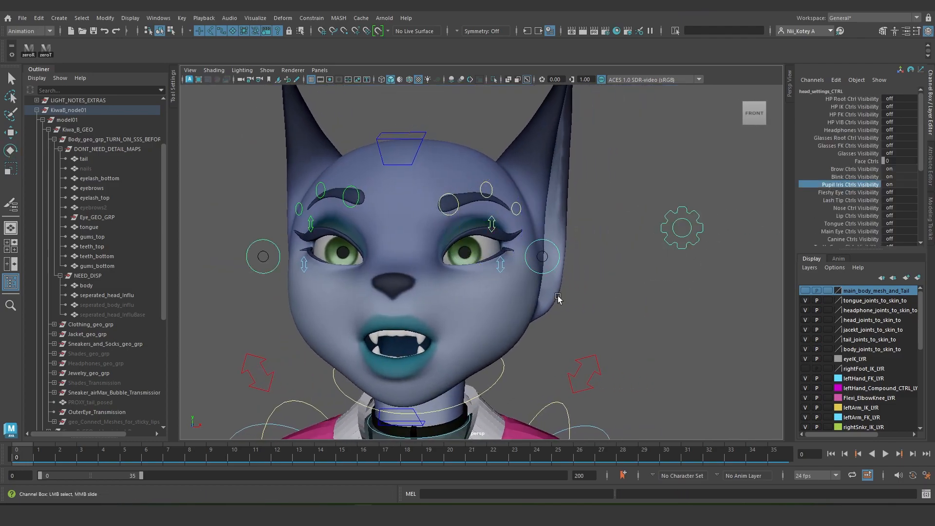
# Try shrinking the left iris by scaling its outer circle control to about 0.657, and undo the scaling.
pyautogui.scroll(5, 560, 298)
pyautogui.keyDown('alt'); pyautogui.moveTo(556, 301); pyautogui.dragTo(571, 292); pyautogui.keyUp('alt')
pyautogui.click(627, 266)
pyautogui.keyDown('alt'); pyautogui.moveTo(627, 266); pyautogui.dragTo(618, 282); pyautogui.keyUp('alt')
pyautogui.press('r')
pyautogui.hotkey('ctrl', 'z')
pyautogui.click(635, 333)
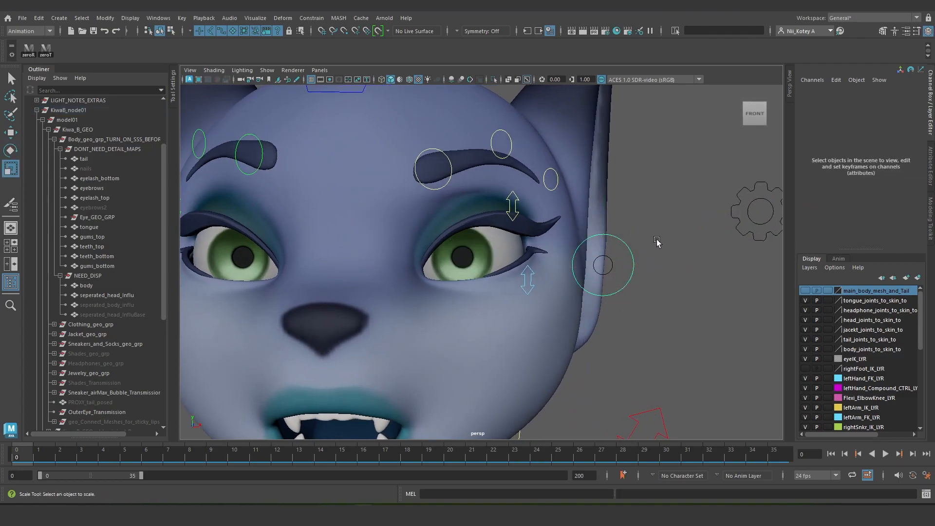
pyautogui.click(628, 265)
pyautogui.moveTo(604, 264); pyautogui.dragTo(588, 276)
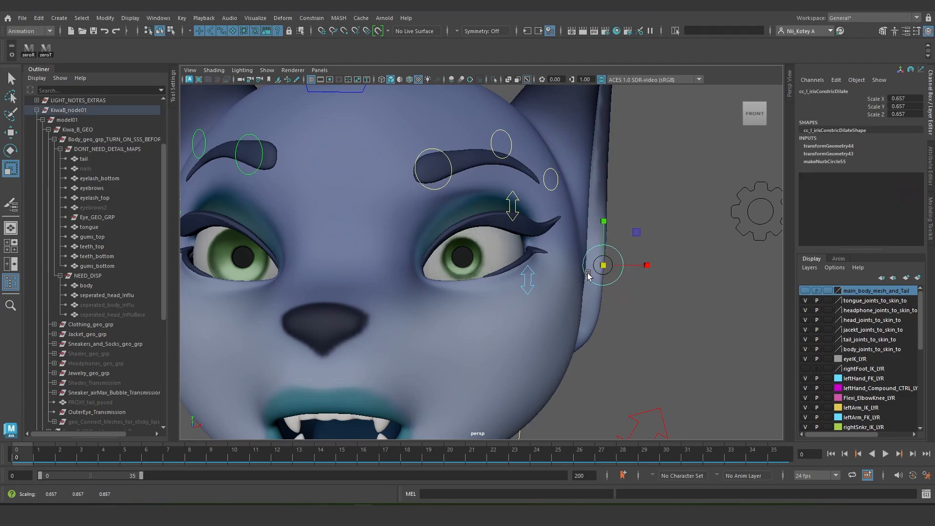
pyautogui.scroll(-5, 588, 275)
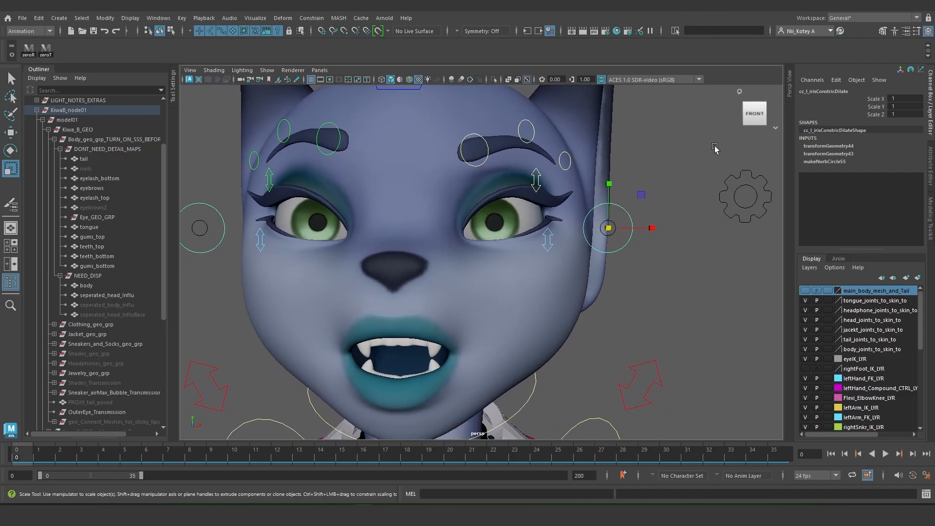
# Turn on Fleshy Eye Ctrls Visibility on the head settings control.
pyautogui.click(749, 199)
pyautogui.click(848, 192)
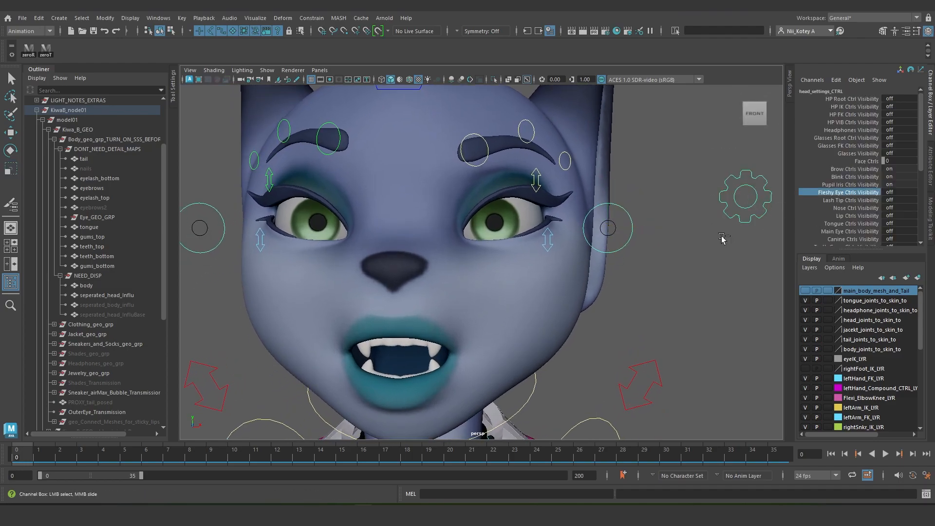
pyautogui.keyDown('alt'); pyautogui.moveTo(520, 219); pyautogui.dragTo(530, 242, button='middle'); pyautogui.keyUp('alt')
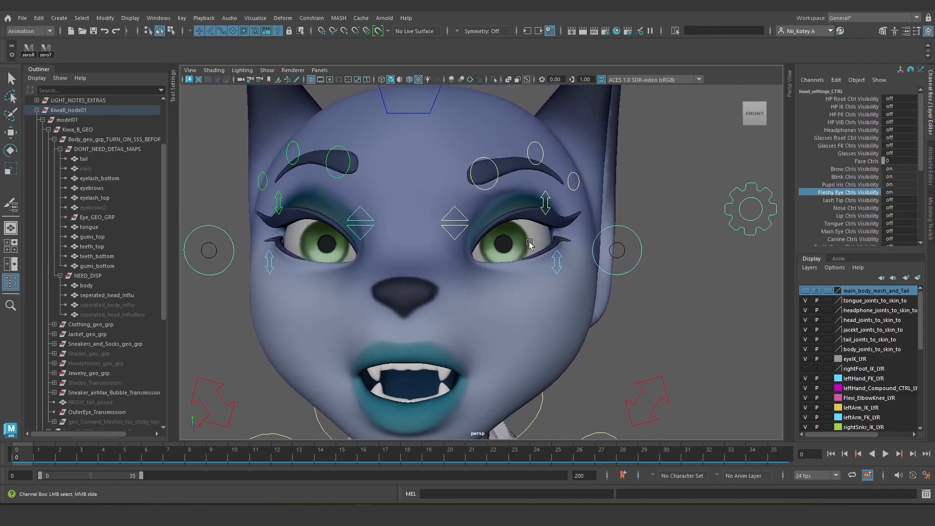
# Try moving the left fleshy eye control upward, and undo the moves.
pyautogui.click(454, 226)
pyautogui.press('r')
pyautogui.keyDown('alt'); pyautogui.moveTo(453, 227); pyautogui.dragTo(403, 229); pyautogui.keyUp('alt')
pyautogui.press('w')
pyautogui.moveTo(420, 171); pyautogui.dragTo(426, 164)
pyautogui.hotkey('ctrl', 'z')
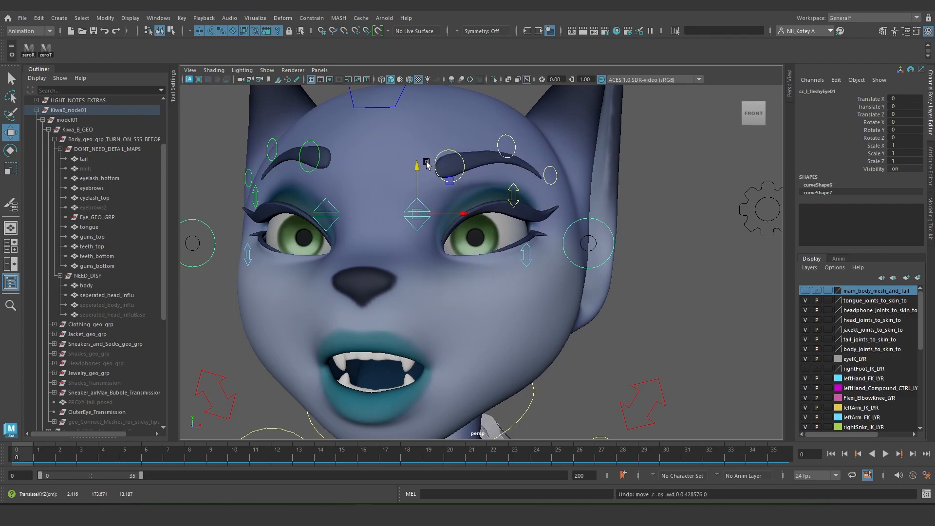
pyautogui.moveTo(421, 171); pyautogui.dragTo(420, 156)
pyautogui.hotkey('ctrl', 'z')
# Turn on Lash Tip Ctrls Visibility on the head settings control.
pyautogui.click(742, 220)
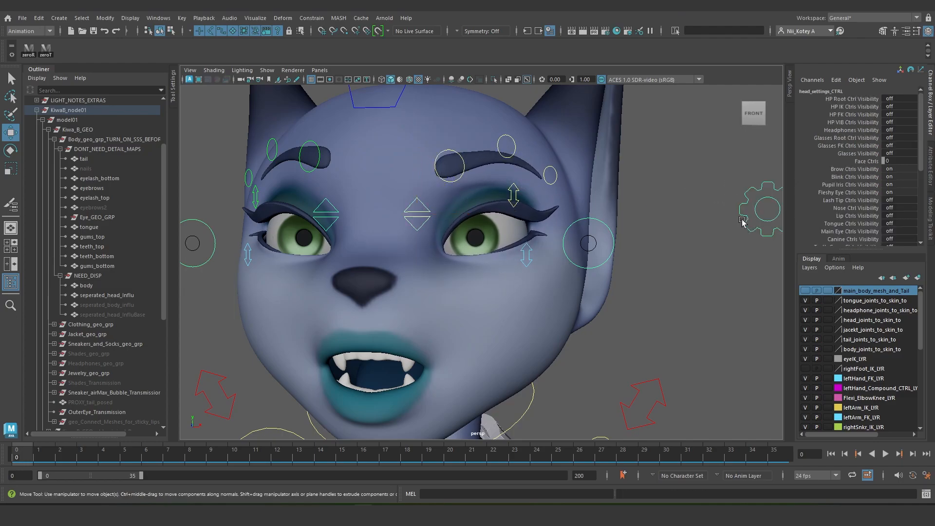
pyautogui.click(848, 200)
pyautogui.keyDown('alt'); pyautogui.moveTo(579, 229); pyautogui.dragTo(590, 211); pyautogui.keyUp('alt')
# Try shifting the left top lash tip control slightly down to about -0.297 in Y, and undo it.
pyautogui.click(588, 213)
pyautogui.press('w')
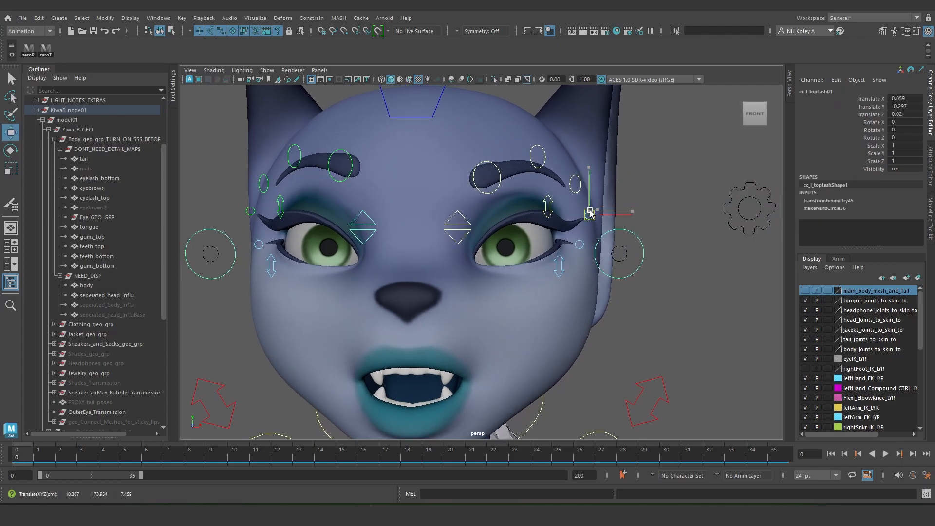
pyautogui.hotkey('ctrl', 'z')
# Close the left eye by lowering its upper lid control to about -3.826 in Y.
pyautogui.keyDown('alt'); pyautogui.moveTo(545, 235); pyautogui.dragTo(537, 237); pyautogui.keyUp('alt')
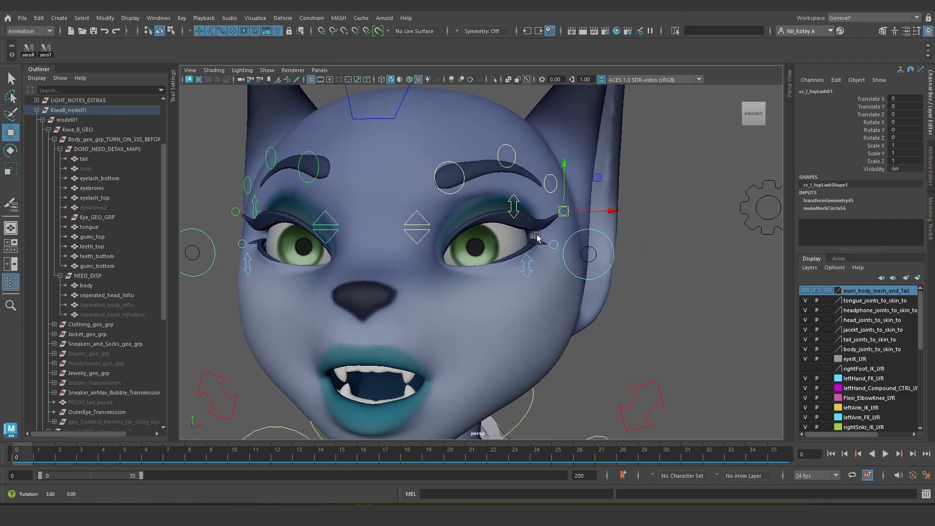
pyautogui.scroll(2, 555, 250)
pyautogui.click(524, 186)
pyautogui.moveTo(519, 150); pyautogui.dragTo(537, 239, button='middle')
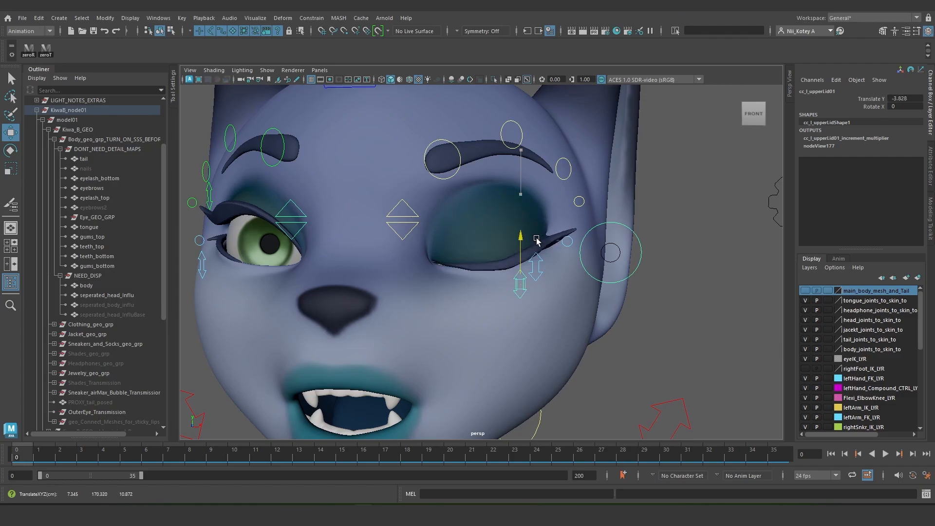
# Undo the left upper lid move, and try shifting the left bottom lash tip control to about -0.242 X and -0.317 Y, undoing it.
pyautogui.hotkey('ctrl', 'z')
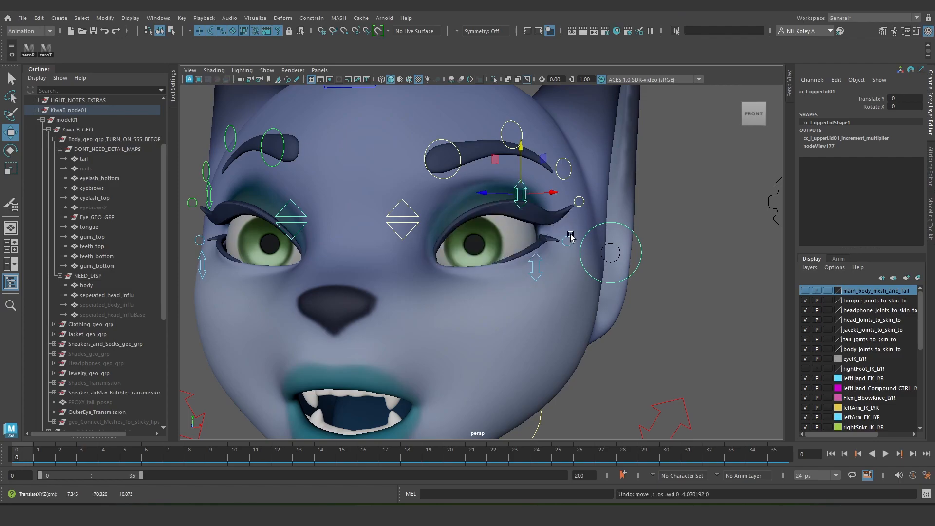
pyautogui.click(570, 237)
pyautogui.moveTo(568, 240); pyautogui.dragTo(569, 249)
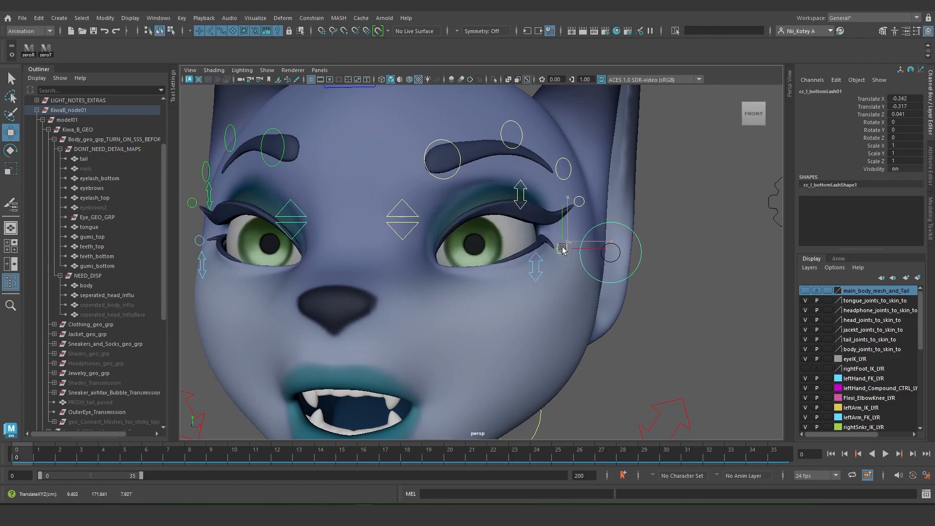
pyautogui.hotkey('ctrl', 'z')
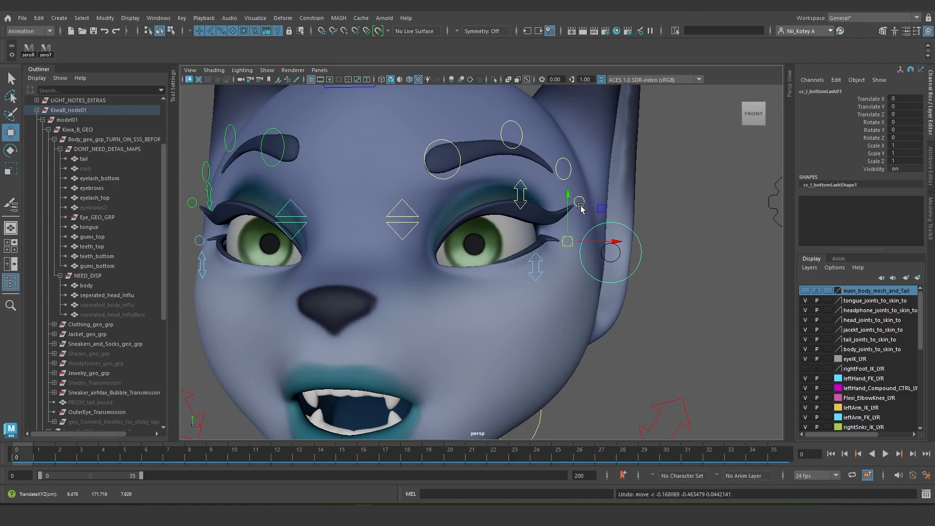
# Try shifting the left top lash tip control outward to about 0.32 in X, and undo it.
pyautogui.click(581, 206)
pyautogui.moveTo(581, 207); pyautogui.dragTo(588, 209)
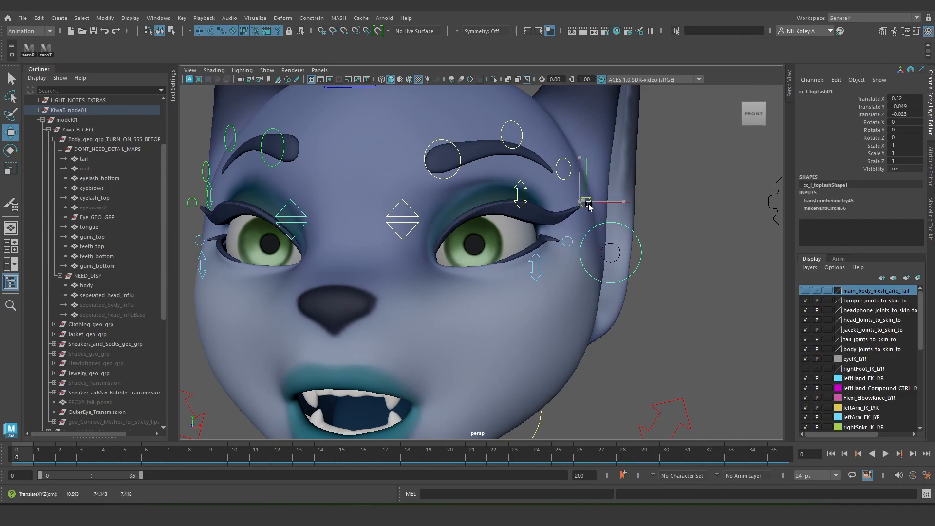
pyautogui.hotkey('ctrl', 'z')
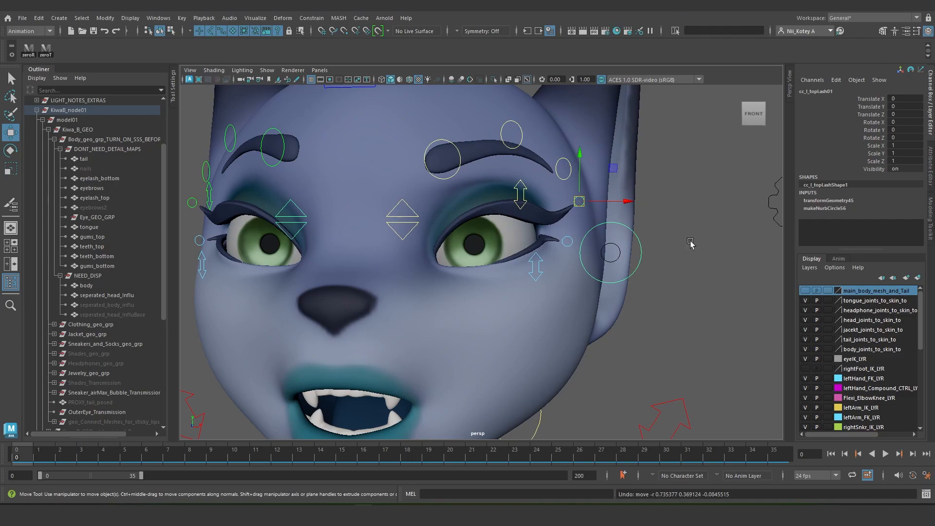
# Turn on Nose Ctrls Visibility on the head settings control.
pyautogui.keyDown('alt'); pyautogui.moveTo(429, 272); pyautogui.dragTo(409, 269); pyautogui.keyUp('alt')
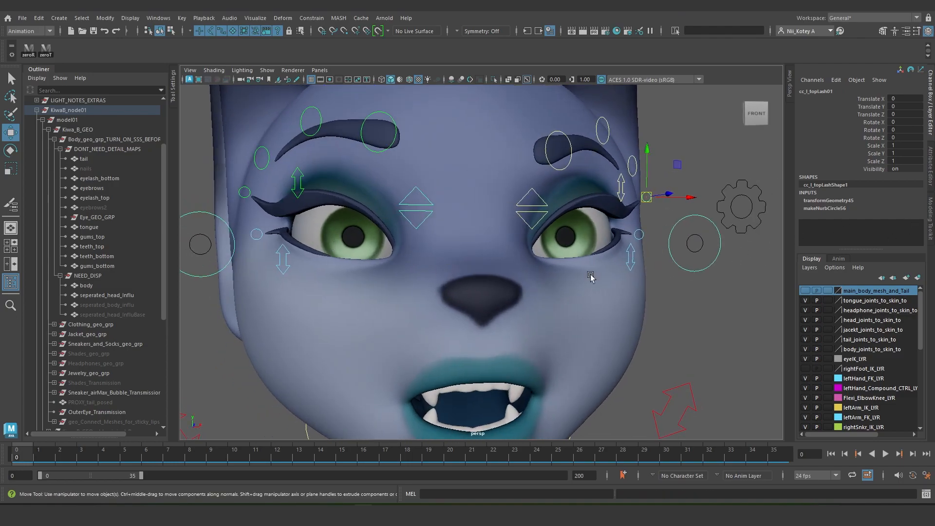
pyautogui.scroll(-5, 639, 276)
pyautogui.click(731, 220)
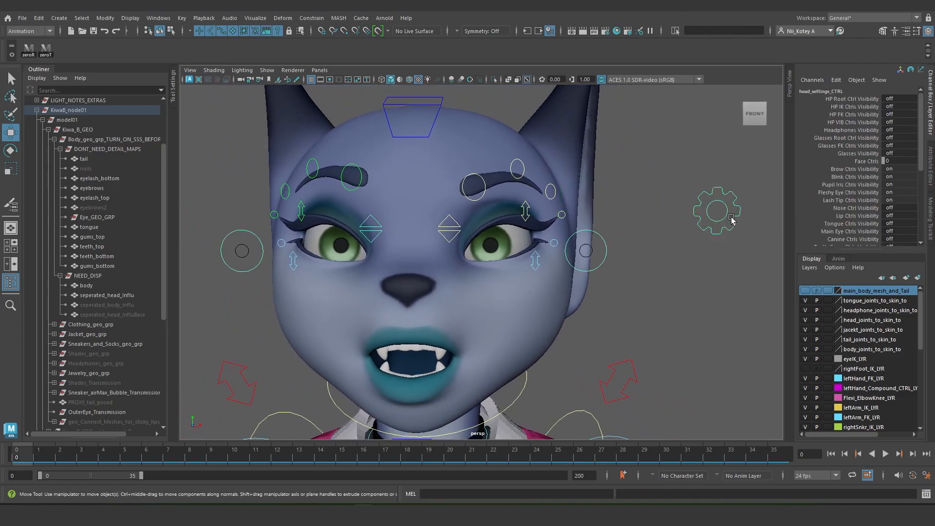
pyautogui.click(850, 201)
pyautogui.click(844, 208)
# Try moving the nose control and scaling it uniformly to about 1.583, and undo the changes.
pyautogui.press('w')
pyautogui.click(406, 284)
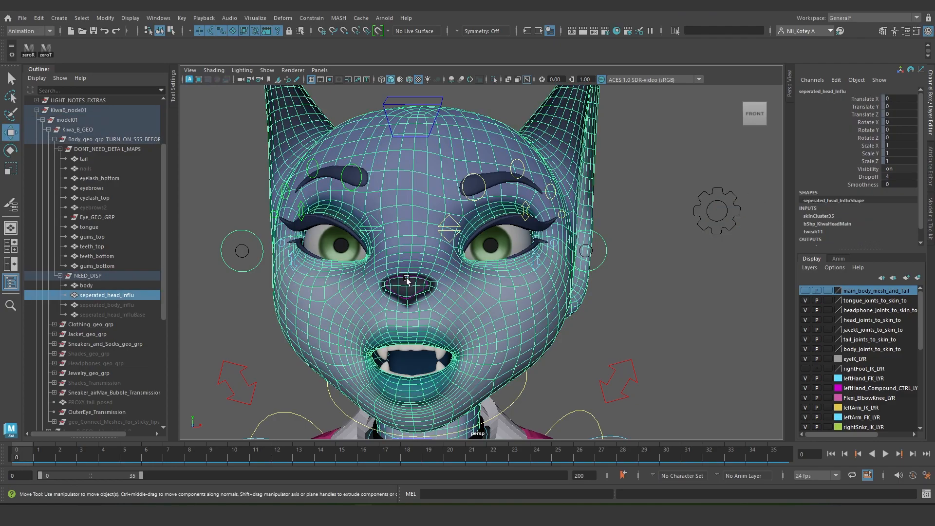
pyautogui.click(407, 279)
pyautogui.moveTo(406, 287); pyautogui.dragTo(430, 289)
pyautogui.hotkey('ctrl', 'z')
pyautogui.press('r')
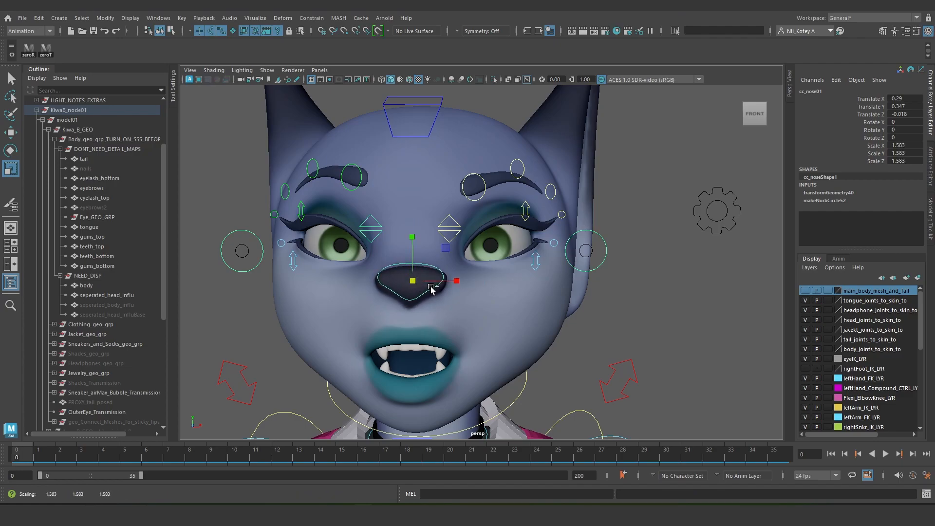
pyautogui.hotkey('ctrl', 'z')
pyautogui.hotkey('ctrl', 'z')
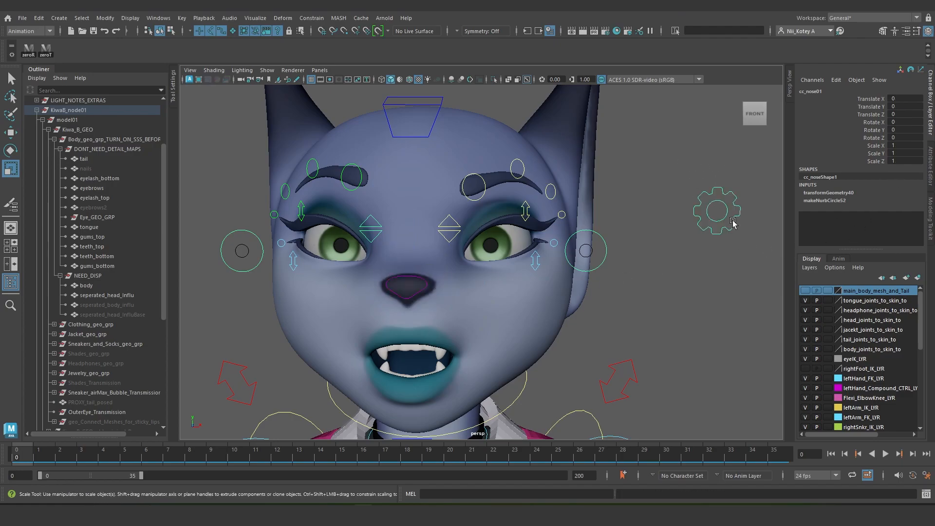
# Turn on Lip Ctrls Visibility on the head settings control.
pyautogui.click(733, 223)
pyautogui.click(861, 216)
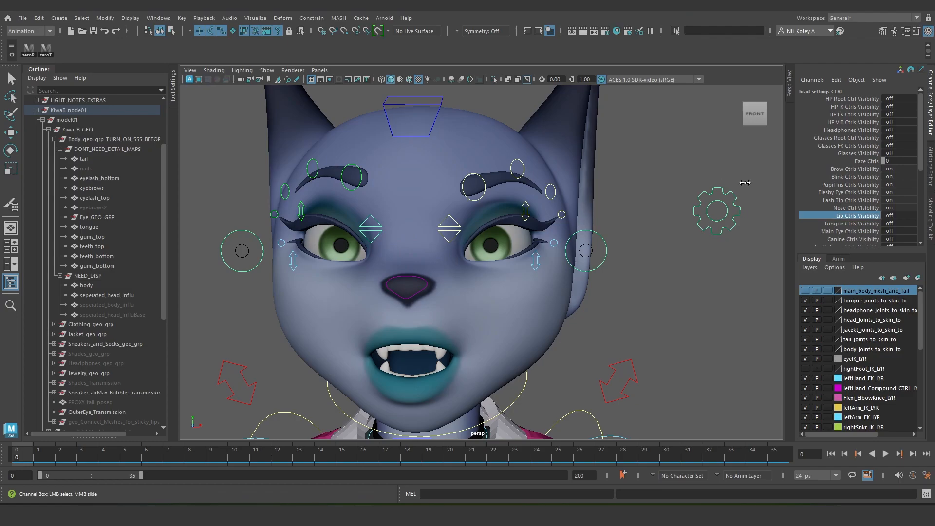
pyautogui.keyDown('alt'); pyautogui.moveTo(500, 232); pyautogui.dragTo(550, 166, button='middle'); pyautogui.keyUp('alt')
pyautogui.keyDown('alt'); pyautogui.moveTo(551, 194); pyautogui.dragTo(484, 258); pyautogui.keyUp('alt')
# Open the mouth wide by rotating the lower jaw control to about 20.636 in X.
pyautogui.click(467, 375)
pyautogui.keyDown('alt'); pyautogui.moveTo(451, 314); pyautogui.dragTo(430, 286); pyautogui.keyUp('alt')
pyautogui.press('e')
pyautogui.moveTo(485, 247); pyautogui.dragTo(484, 269)
pyautogui.scroll(2, 483, 269)
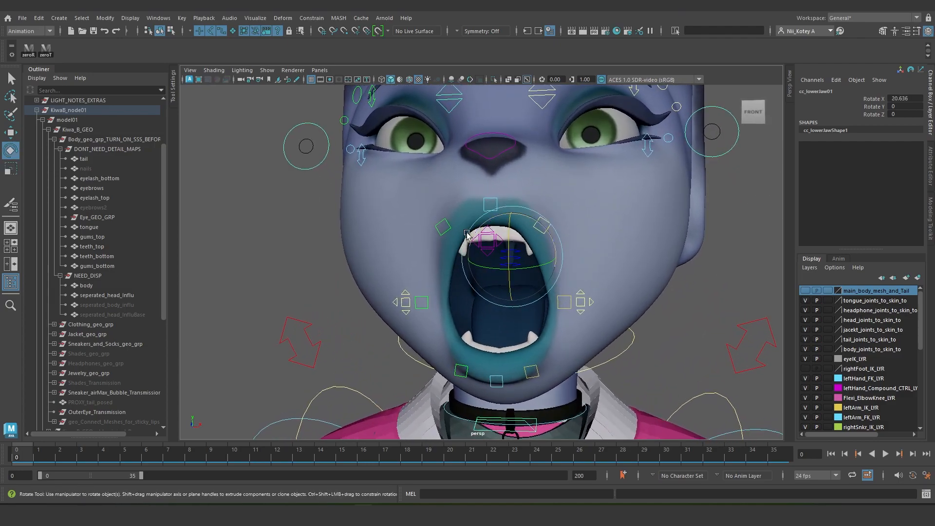
# Shift the right, centre and left upper lip controls, the left one to about 0.545, -0.358, -0.117.
pyautogui.click(448, 229)
pyautogui.press('w')
pyautogui.moveTo(449, 232); pyautogui.dragTo(450, 238)
pyautogui.click(497, 201)
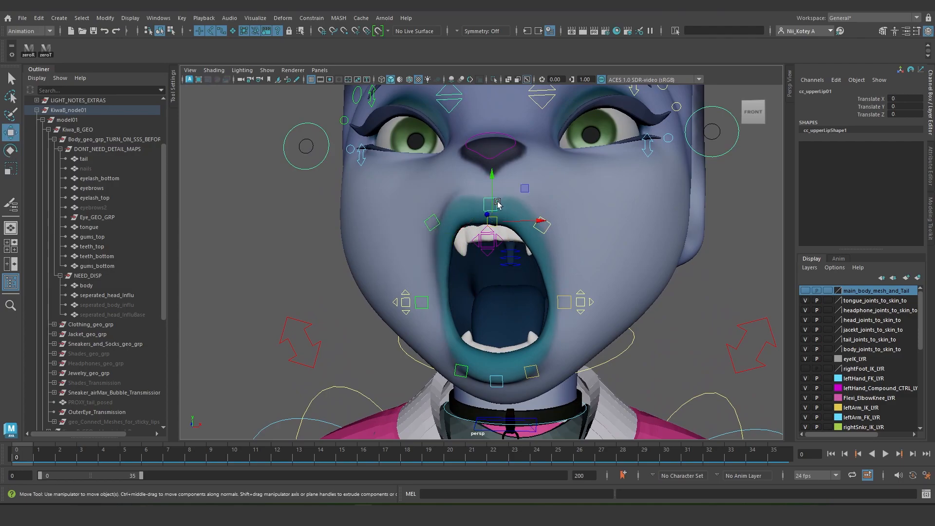
pyautogui.moveTo(493, 217); pyautogui.dragTo(538, 250)
pyautogui.click(543, 219)
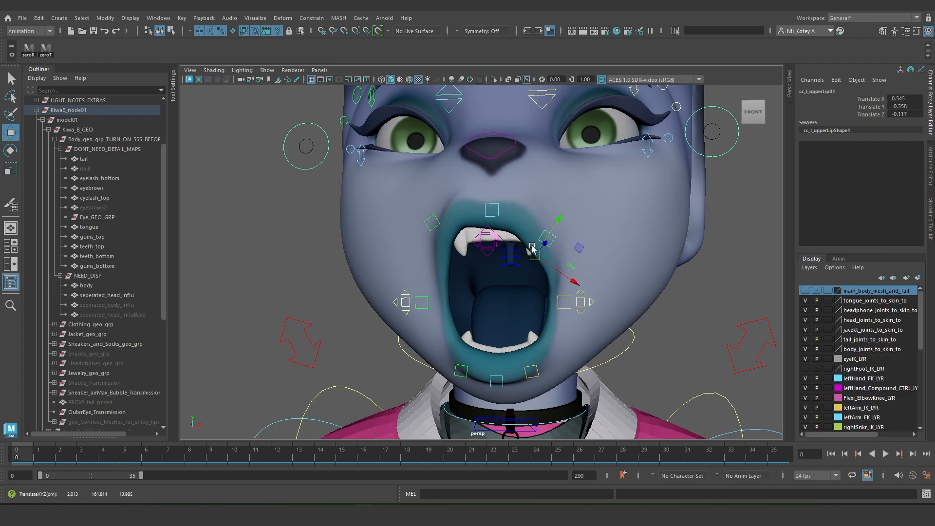
# Pull the right lower lip control outward to about -0.264 in X, and move the left lower lip control outward.
pyautogui.keyDown('alt'); pyautogui.moveTo(493, 336); pyautogui.dragTo(526, 238, button='middle'); pyautogui.keyUp('alt')
pyautogui.moveTo(505, 257); pyautogui.dragTo(490, 247)
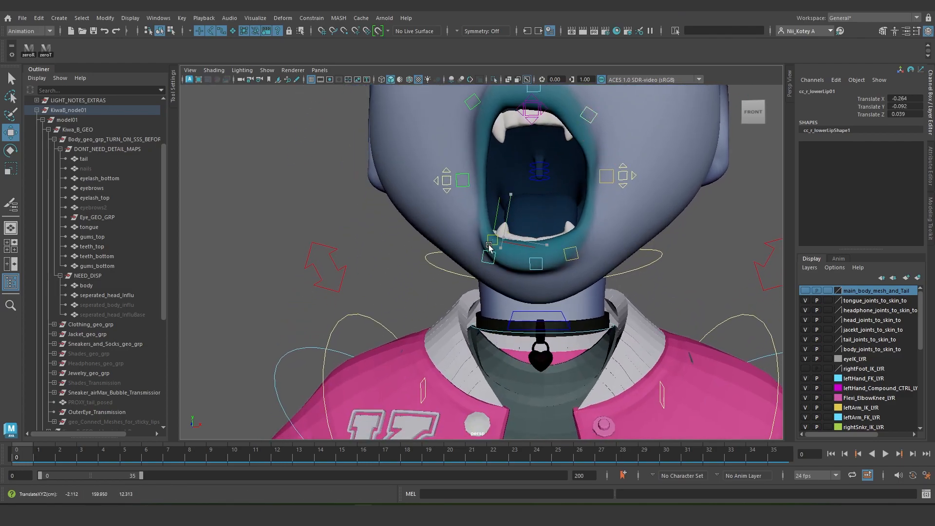
pyautogui.click(568, 250)
pyautogui.moveTo(569, 242); pyautogui.dragTo(588, 246)
# Undo all the lip control moves and the lower jaw rotation.
pyautogui.keyDown('alt'); pyautogui.moveTo(565, 218); pyautogui.dragTo(539, 250); pyautogui.keyUp('alt')
pyautogui.keyDown('alt'); pyautogui.moveTo(539, 250); pyautogui.dragTo(524, 240, button='right'); pyautogui.keyUp('alt')
pyautogui.keyDown('alt'); pyautogui.moveTo(524, 240); pyautogui.dragTo(529, 283); pyautogui.keyUp('alt')
pyautogui.keyDown('alt'); pyautogui.moveTo(529, 283); pyautogui.dragTo(535, 310, button='right'); pyautogui.keyUp('alt')
pyautogui.keyDown('alt'); pyautogui.moveTo(535, 310); pyautogui.dragTo(542, 309); pyautogui.keyUp('alt')
pyautogui.hotkey('ctrl', 'z')
pyautogui.hotkey('ctrl', 'z')
pyautogui.hotkey('ctrl', 'z')
pyautogui.hotkey('ctrl', 'z')
pyautogui.hotkey('ctrl', 'z')
pyautogui.hotkey('ctrl', 'z')
pyautogui.hotkey('ctrl', 'z')
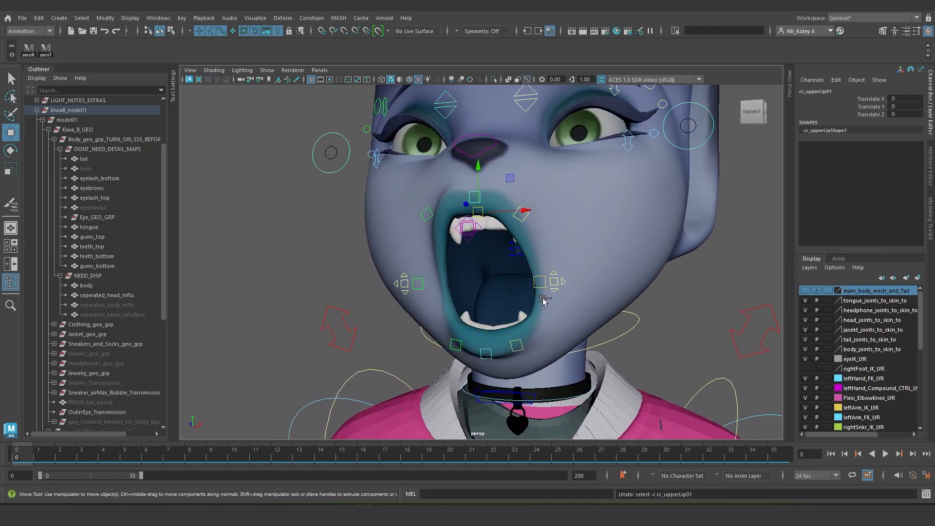
pyautogui.hotkey('ctrl', 'z')
pyautogui.hotkey('ctrl', 'z')
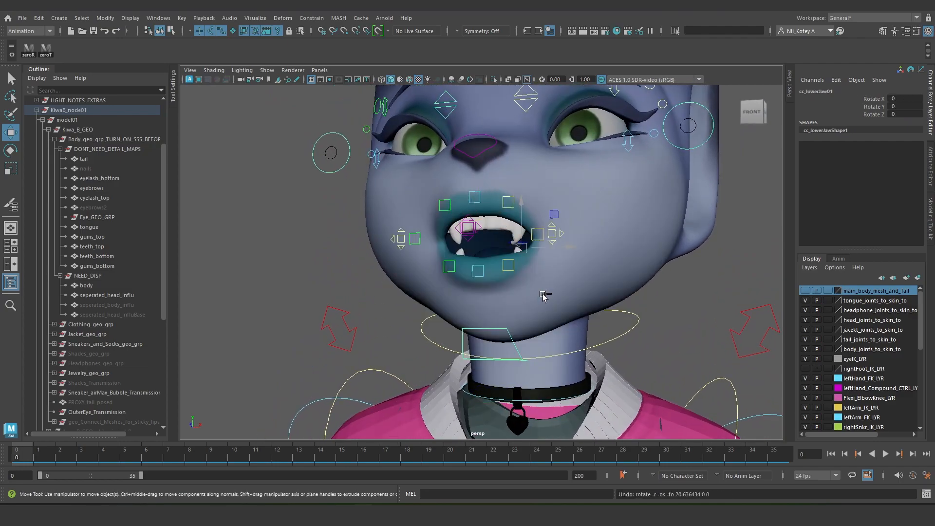
# Pull the left lip corner control outward and up to about 1.856, 1.127, -1.125.
pyautogui.click(311, 258)
pyautogui.keyDown('alt'); pyautogui.moveTo(512, 257); pyautogui.dragTo(543, 262); pyautogui.keyUp('alt')
pyautogui.keyDown('alt'); pyautogui.moveTo(543, 262); pyautogui.dragTo(593, 276, button='right'); pyautogui.keyUp('alt')
pyautogui.keyDown('alt'); pyautogui.moveTo(593, 275); pyautogui.dragTo(526, 263); pyautogui.keyUp('alt')
pyautogui.click(558, 263)
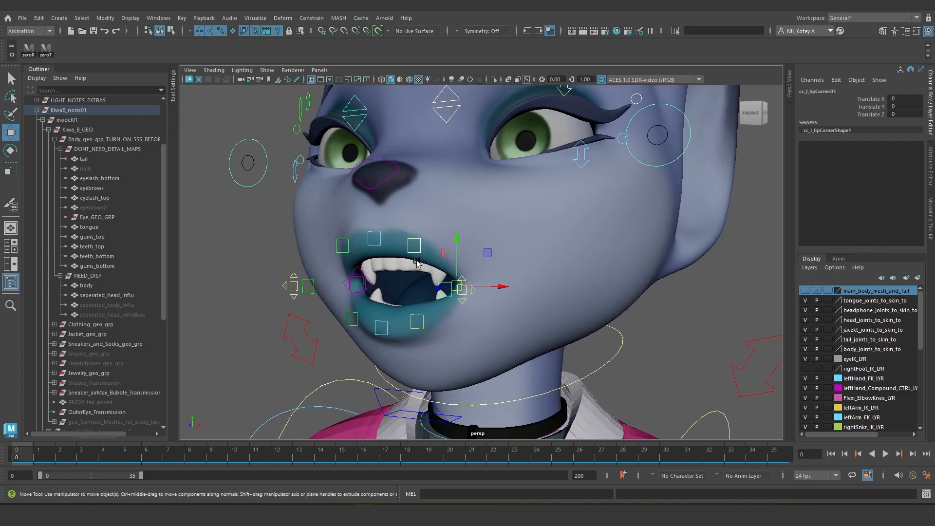
pyautogui.moveTo(457, 288); pyautogui.dragTo(504, 273)
pyautogui.moveTo(487, 251)
pyautogui.keyDown('alt'); pyautogui.mouseDown(button='middle')
pyautogui.moveTo(520, 280)
pyautogui.moveTo(489, 245)
pyautogui.mouseUp(button='middle'); pyautogui.keyUp('alt')
pyautogui.moveTo(599, 332); pyautogui.dragTo(598, 328, button='middle')
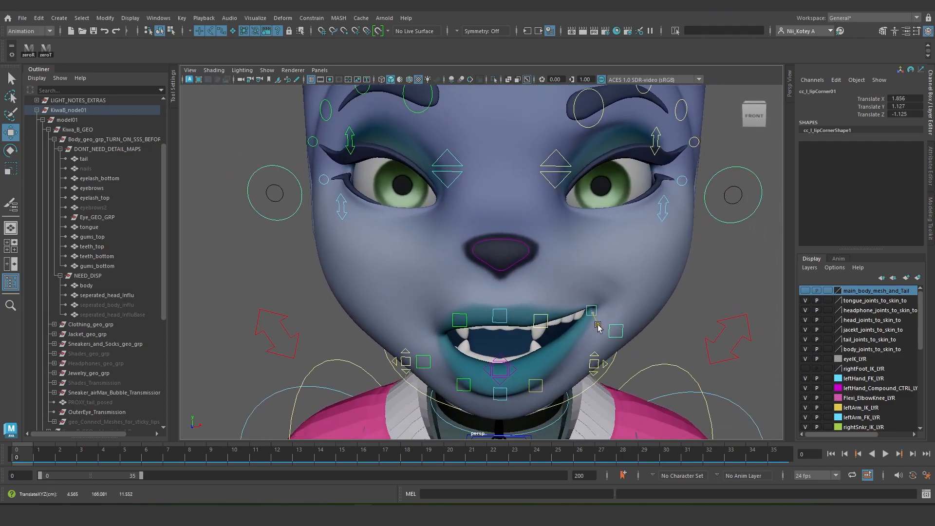
# Extend the left lip corner into a wide smile at about 3.01, 1.75, -2.023.
pyautogui.moveTo(640, 310); pyautogui.dragTo(574, 336)
pyautogui.moveTo(503, 241); pyautogui.dragTo(523, 223)
pyautogui.keyDown('alt'); pyautogui.moveTo(525, 225); pyautogui.dragTo(388, 295); pyautogui.keyUp('alt')
pyautogui.click(379, 272)
pyautogui.keyDown('alt'); pyautogui.moveTo(679, 230); pyautogui.dragTo(493, 246); pyautogui.keyUp('alt')
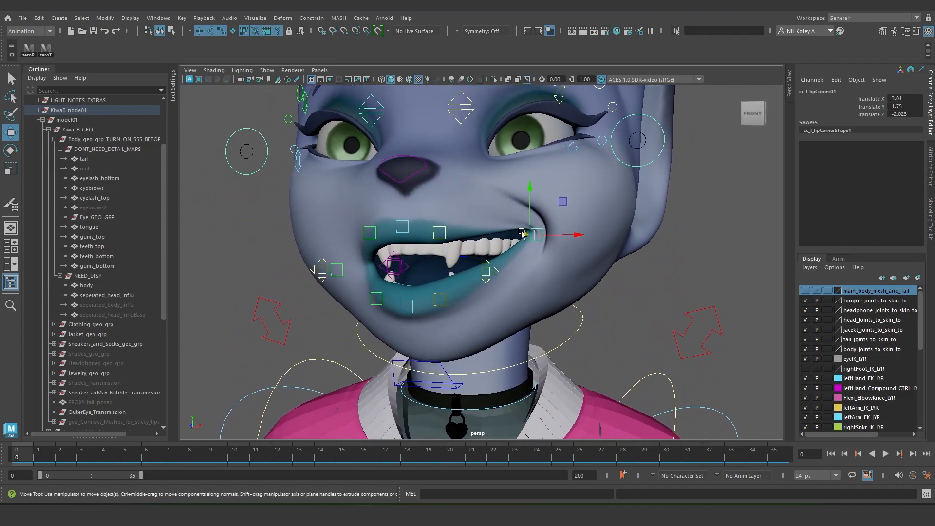
# Show the Attribute Editor for the left lip corner control, and clear the selection.
pyautogui.click(931, 168)
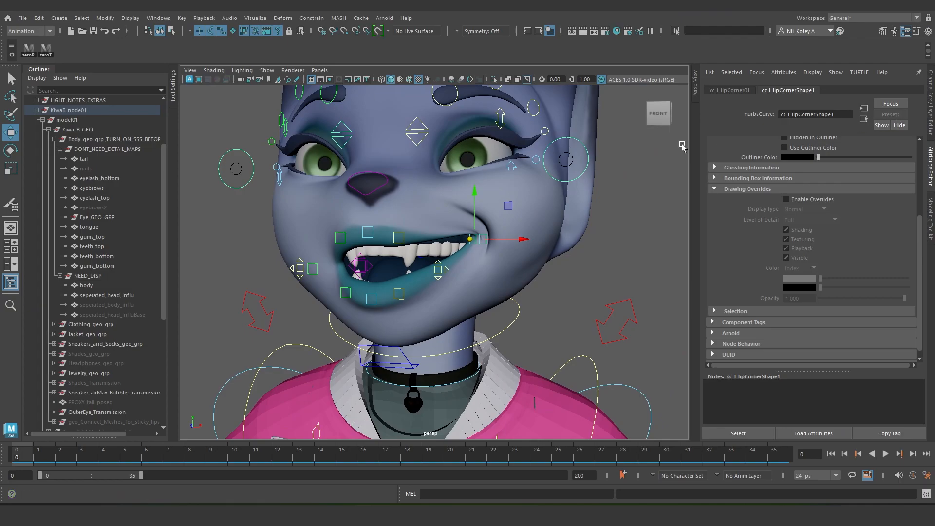
pyautogui.click(490, 240)
pyautogui.click(484, 237)
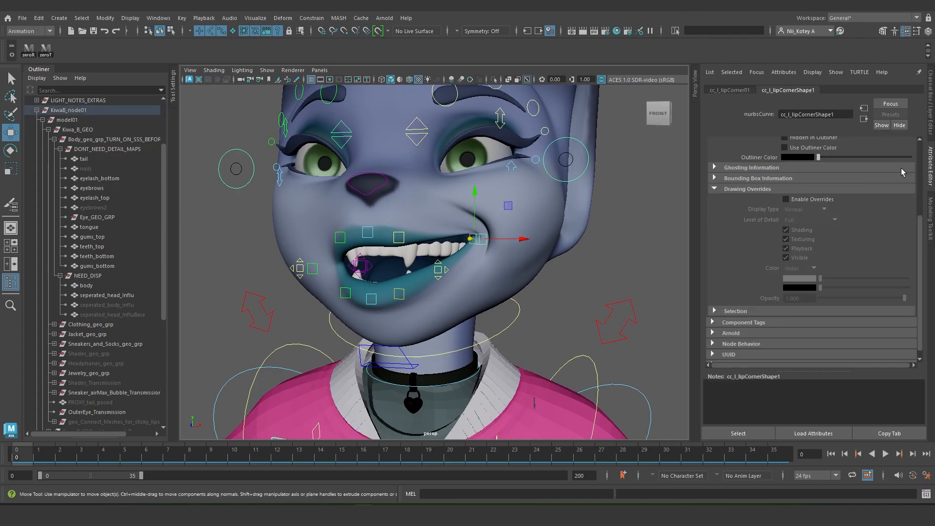
pyautogui.keyDown('alt'); pyautogui.moveTo(494, 163); pyautogui.dragTo(507, 165); pyautogui.keyUp('alt')
pyautogui.click(257, 261)
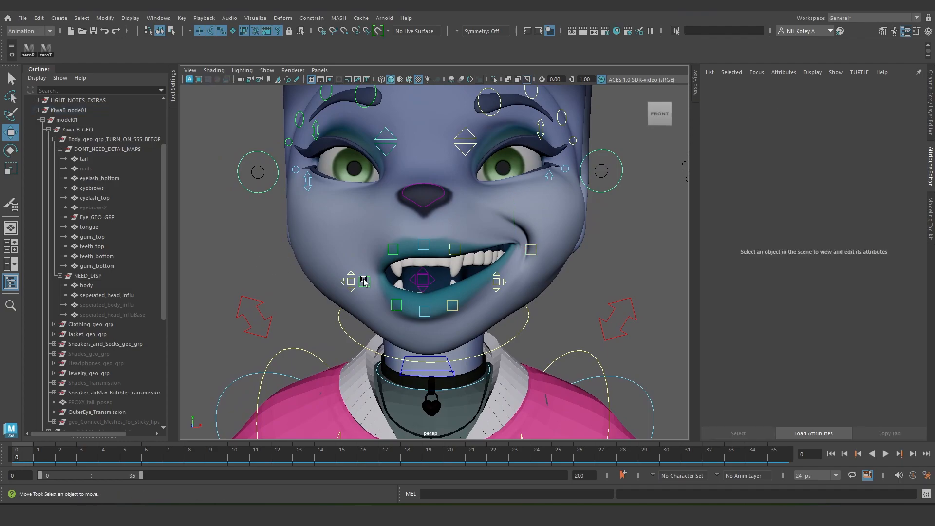
# Apply the cc_r_lipCorner01_Smile preset to the right lip corner control's transform.
pyautogui.click(366, 282)
pyautogui.keyDown('alt'); pyautogui.moveTo(469, 226); pyautogui.dragTo(476, 225); pyautogui.keyUp('alt')
pyautogui.click(730, 90)
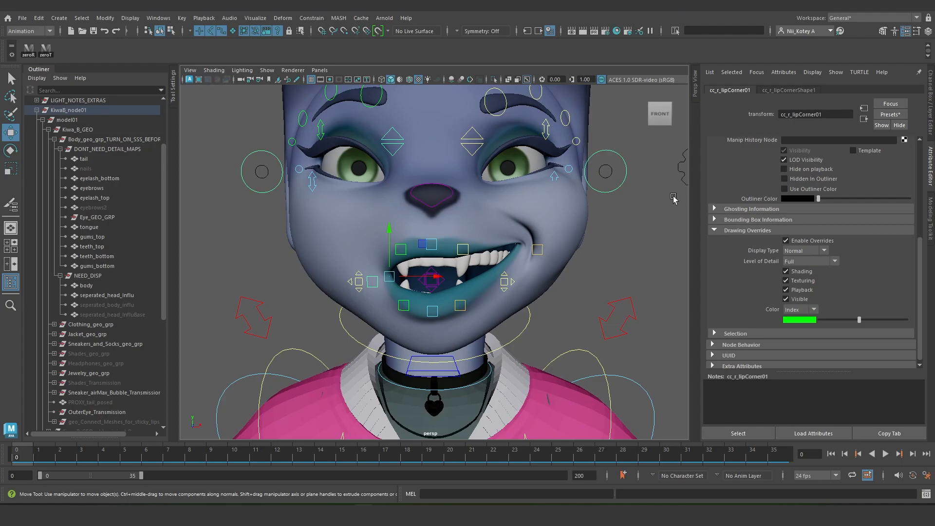
pyautogui.click(894, 116)
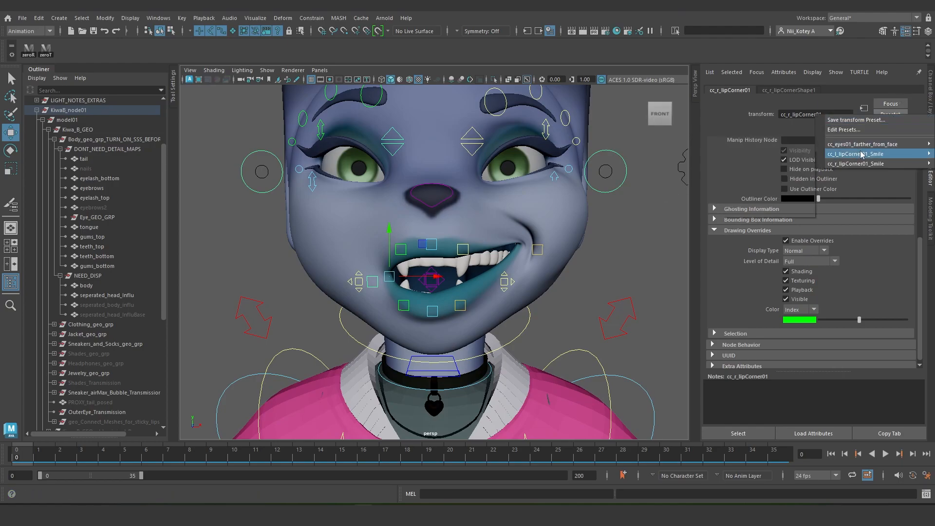
pyautogui.moveTo(862, 165)
pyautogui.click(744, 164)
# Apply the cc_l_lipCorner01_Smile preset to the left lip corner control with Replace, and clear the selection.
pyautogui.keyDown('alt'); pyautogui.moveTo(458, 239); pyautogui.dragTo(427, 237); pyautogui.keyUp('alt')
pyautogui.click(444, 231)
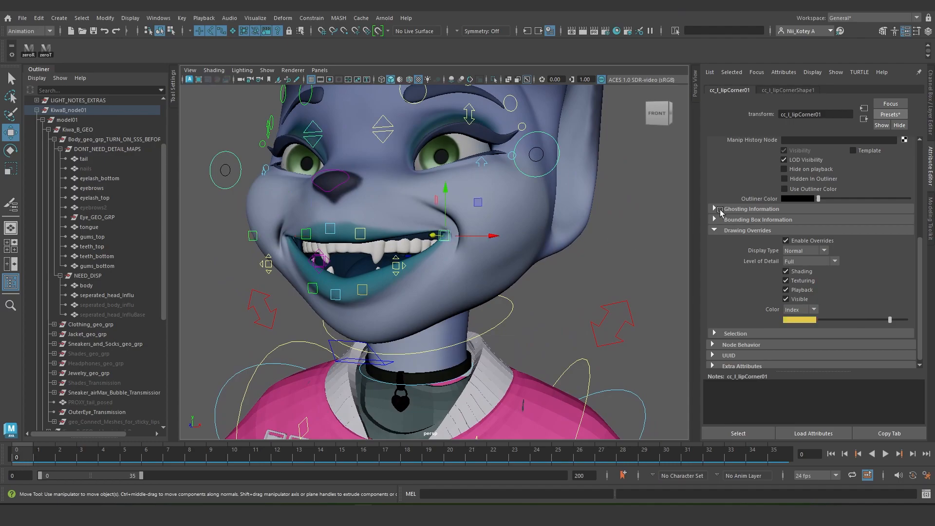
pyautogui.click(891, 114)
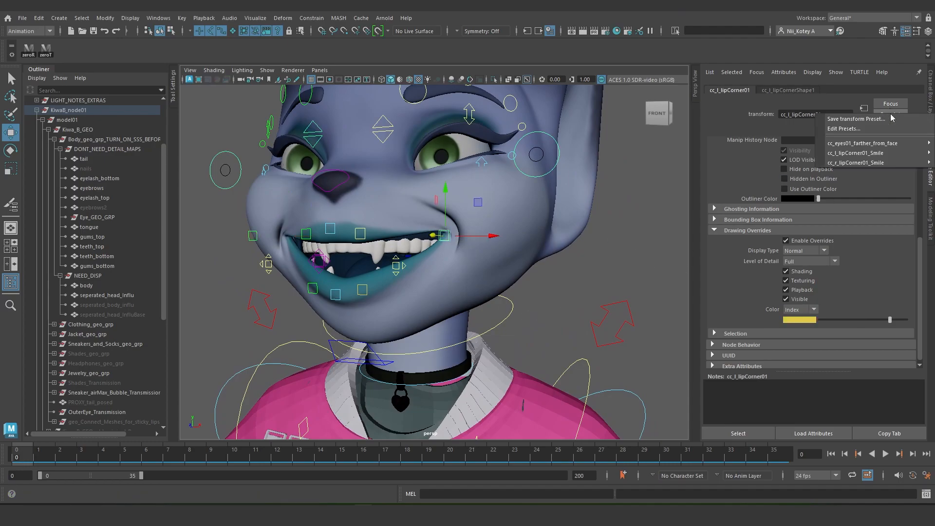
pyautogui.moveTo(868, 153)
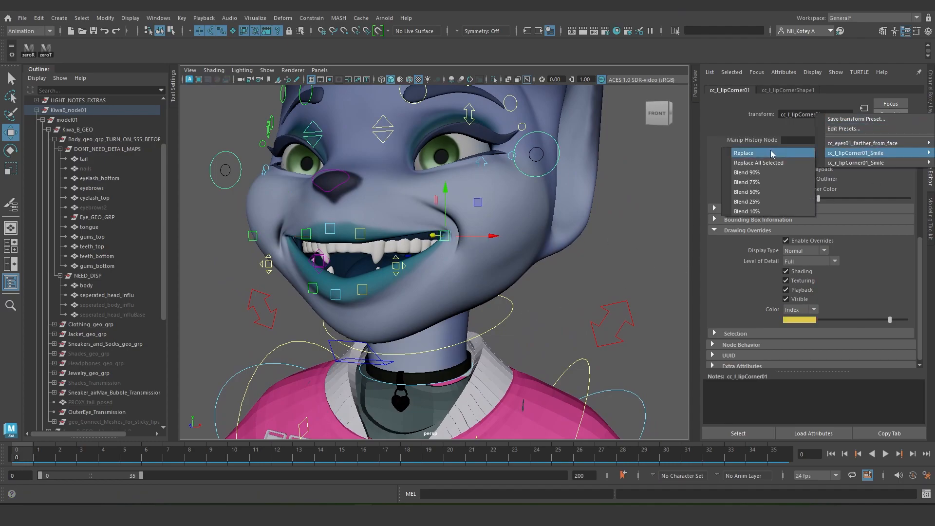
pyautogui.click(744, 153)
pyautogui.keyDown('alt'); pyautogui.moveTo(282, 253); pyautogui.dragTo(246, 257); pyautogui.keyUp('alt')
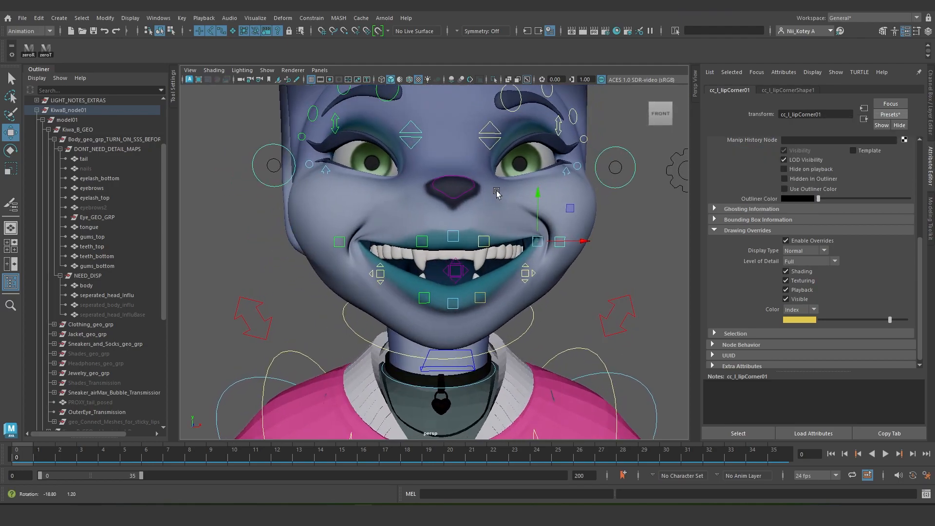
pyautogui.click(248, 245)
# Reset the translation of both lip corner controls to zero, and clear the selection.
pyautogui.click(338, 240)
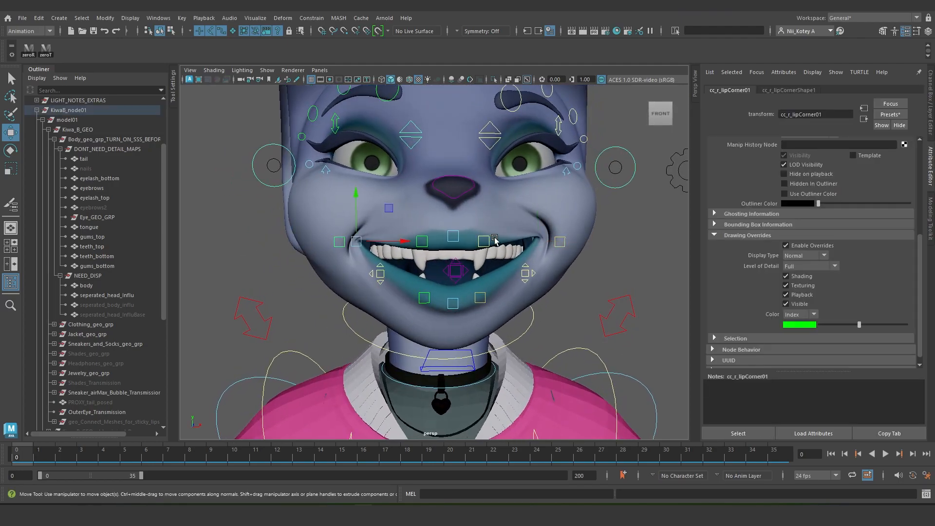
pyautogui.click(560, 242)
pyautogui.keyDown('alt'); pyautogui.moveTo(559, 242); pyautogui.dragTo(263, 225); pyautogui.keyUp('alt')
pyautogui.moveTo(391, 248)
pyautogui.keyDown('alt'); pyautogui.mouseDown()
pyautogui.moveTo(328, 250)
pyautogui.moveTo(404, 252)
pyautogui.mouseUp(); pyautogui.keyUp('alt')
pyautogui.click(46, 49)
pyautogui.keyDown('alt'); pyautogui.moveTo(275, 169); pyautogui.dragTo(258, 247); pyautogui.keyUp('alt')
pyautogui.click(259, 247)
# Raise the left and right smile-frown morph controls to form a full smile.
pyautogui.keyDown('alt'); pyautogui.moveTo(441, 307); pyautogui.dragTo(490, 297); pyautogui.keyUp('alt')
pyautogui.click(470, 294)
pyautogui.moveTo(464, 219); pyautogui.dragTo(466, 190)
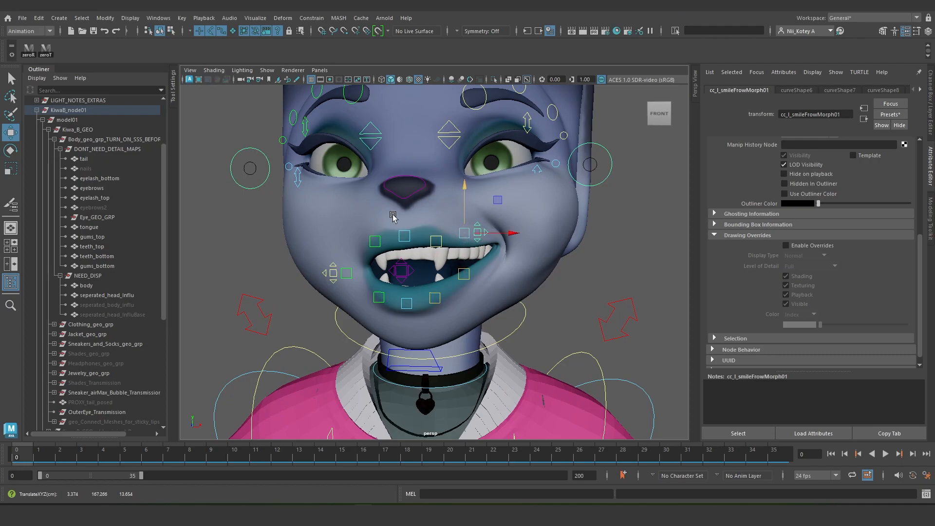
pyautogui.click(334, 272)
pyautogui.keyDown('alt'); pyautogui.moveTo(334, 272); pyautogui.dragTo(354, 275); pyautogui.keyUp('alt')
pyautogui.moveTo(402, 219); pyautogui.dragTo(368, 213)
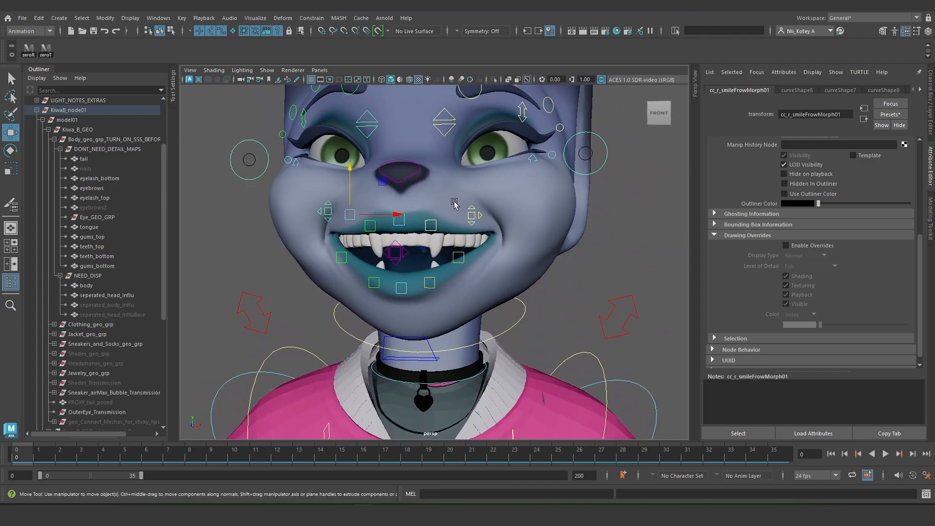
# Try further adjustments to the left and right smile-frown morph controls, and undo all the smile-frown moves.
pyautogui.moveTo(461, 173)
pyautogui.mouseDown()
pyautogui.moveTo(459, 246)
pyautogui.moveTo(451, 172)
pyautogui.mouseUp()
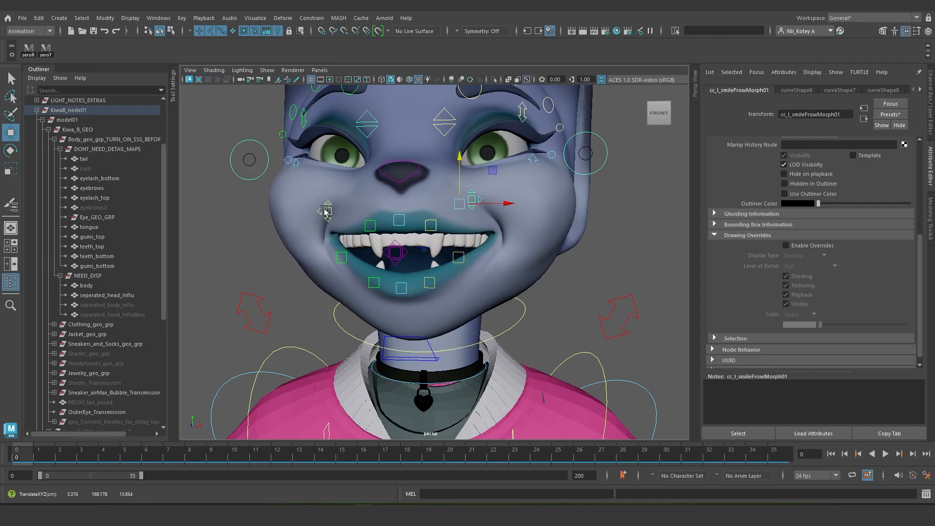
pyautogui.moveTo(342, 180); pyautogui.dragTo(368, 236)
pyautogui.hotkey('ctrl', 'z')
pyautogui.hotkey('ctrl', 'z')
pyautogui.hotkey('ctrl', 'z')
pyautogui.hotkey('ctrl', 'z')
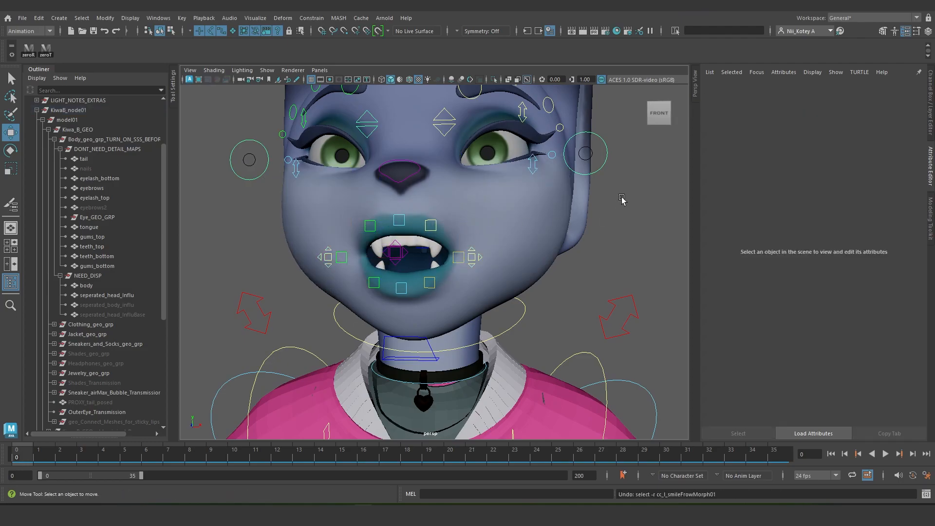
# Select the head settings control and turn on Tongue Ctrls Visibility.
pyautogui.scroll(-6, 610, 208)
pyautogui.keyDown('alt'); pyautogui.moveTo(596, 208); pyautogui.dragTo(577, 221, button='middle'); pyautogui.keyUp('alt')
pyautogui.moveTo(537, 197); pyautogui.dragTo(603, 270)
pyautogui.keyDown('alt'); pyautogui.moveTo(549, 244); pyautogui.dragTo(580, 226, button='middle'); pyautogui.keyUp('alt')
pyautogui.scroll(3, 579, 228)
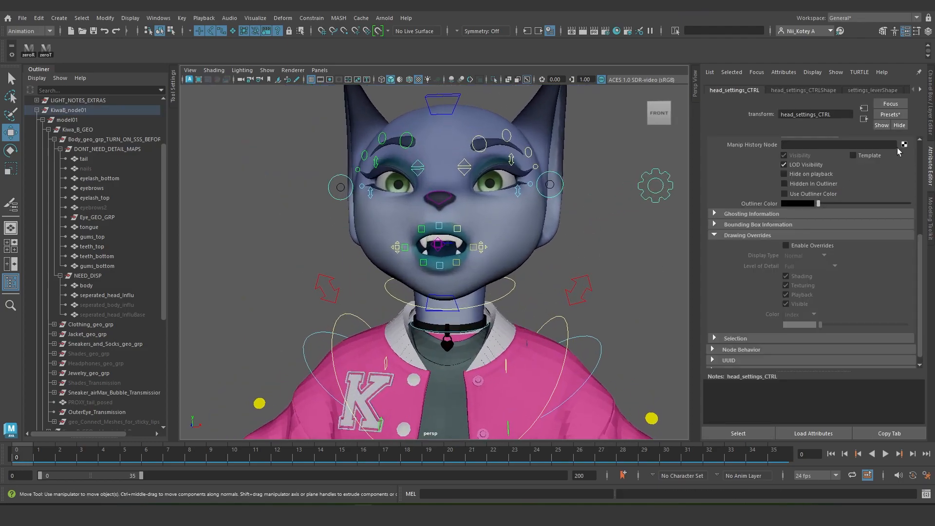
pyautogui.click(930, 131)
pyautogui.scroll(-2, 857, 229)
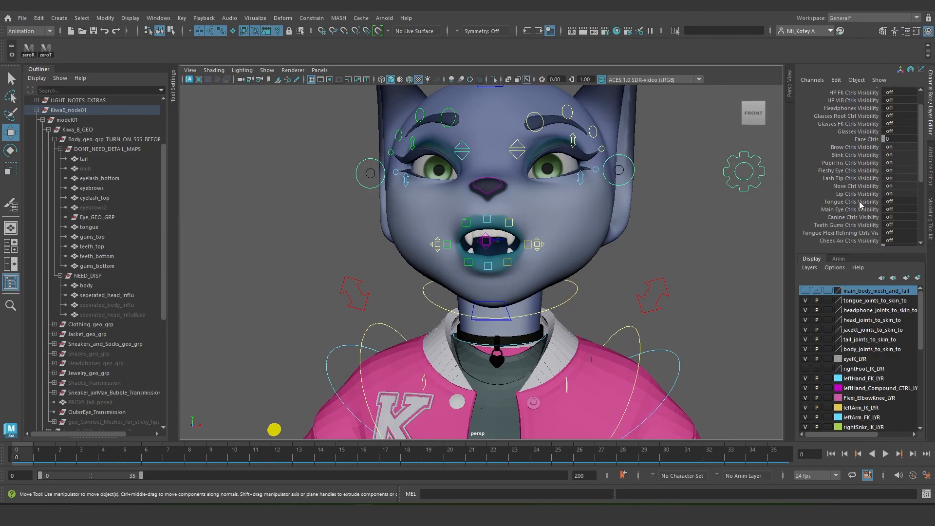
pyautogui.moveTo(583, 199); pyautogui.dragTo(702, 193, button='middle')
# Rotate the lower jaw control to open the mouth.
pyautogui.moveTo(518, 234)
pyautogui.keyDown('alt'); pyautogui.mouseDown()
pyautogui.moveTo(553, 238)
pyautogui.moveTo(532, 241)
pyautogui.mouseUp(); pyautogui.keyUp('alt')
pyautogui.keyDown('alt'); pyautogui.moveTo(532, 241); pyautogui.dragTo(407, 224, button='middle'); pyautogui.keyUp('alt')
pyautogui.scroll(-2, 407, 224)
pyautogui.keyDown('alt'); pyautogui.moveTo(428, 230); pyautogui.dragTo(420, 239); pyautogui.keyUp('alt')
pyautogui.keyDown('alt'); pyautogui.moveTo(282, 247); pyautogui.dragTo(297, 237); pyautogui.keyUp('alt')
pyautogui.click(242, 199)
pyautogui.scroll(2, 326, 242)
pyautogui.click(441, 269)
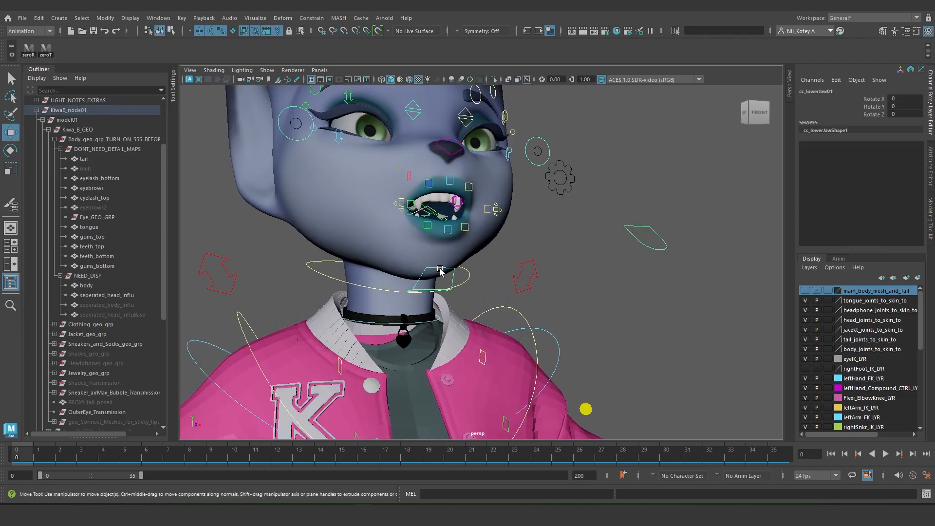
pyautogui.keyDown('alt'); pyautogui.moveTo(440, 269); pyautogui.dragTo(444, 282); pyautogui.keyUp('alt')
pyautogui.press('e')
pyautogui.moveTo(398, 202); pyautogui.dragTo(402, 227)
# Try pulling the tongue out of the mouth with its main control.
pyautogui.click(599, 271)
pyautogui.moveTo(606, 225); pyautogui.dragTo(651, 266)
pyautogui.scroll(-2, 633, 278)
pyautogui.keyDown('alt'); pyautogui.moveTo(617, 283); pyautogui.dragTo(634, 312); pyautogui.keyUp('alt')
pyautogui.press('w')
pyautogui.keyDown('alt'); pyautogui.moveTo(409, 315); pyautogui.dragTo(590, 266); pyautogui.keyUp('alt')
pyautogui.keyDown('alt'); pyautogui.moveTo(572, 275); pyautogui.dragTo(572, 248); pyautogui.keyUp('alt')
pyautogui.scroll(5, 528, 285)
pyautogui.keyDown('alt'); pyautogui.moveTo(554, 248); pyautogui.dragTo(542, 247, button='middle'); pyautogui.keyUp('alt')
pyautogui.keyDown('alt'); pyautogui.moveTo(543, 248); pyautogui.dragTo(609, 215); pyautogui.keyUp('alt')
pyautogui.scroll(4, 609, 215)
pyautogui.scroll(-5, 609, 214)
# Rotate the tongueBC_flexi_anim_mid01 control about -44 degrees on Z and move it to bend the tongue.
pyautogui.keyDown('alt'); pyautogui.moveTo(503, 171); pyautogui.dragTo(555, 274); pyautogui.keyUp('alt')
pyautogui.click(565, 260)
pyautogui.click(569, 262)
pyautogui.press('e')
pyautogui.press('w')
pyautogui.scroll(5, 594, 282)
pyautogui.scroll(-4, 595, 282)
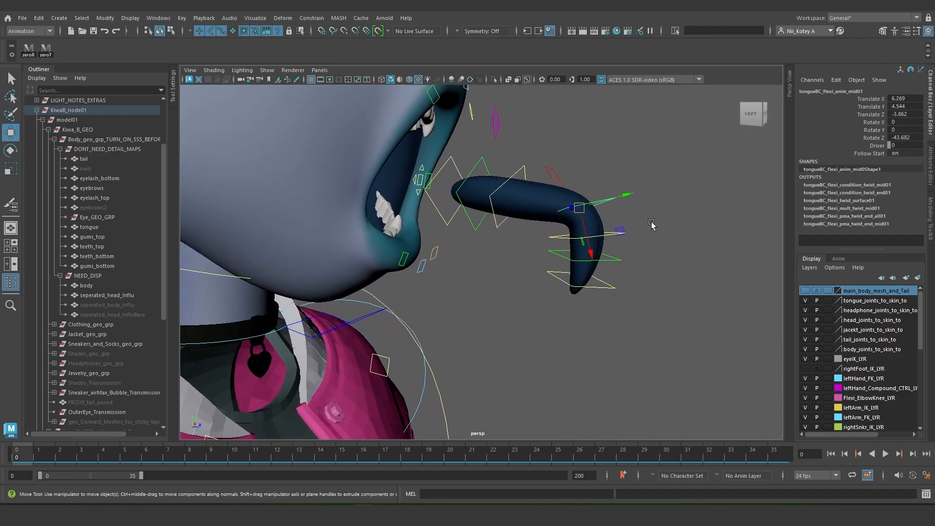
# Raise the tongueAB_flexi_anim_end01 control and rotate a neighbouring tongue control to try a different bend.
pyautogui.press('e')
pyautogui.moveTo(618, 185); pyautogui.dragTo(530, 267)
pyautogui.hotkey('ctrl', 'z')
pyautogui.press('w')
pyautogui.click(532, 238)
pyautogui.moveTo(533, 236)
pyautogui.mouseDown()
pyautogui.moveTo(535, 203)
pyautogui.moveTo(546, 227)
pyautogui.mouseUp()
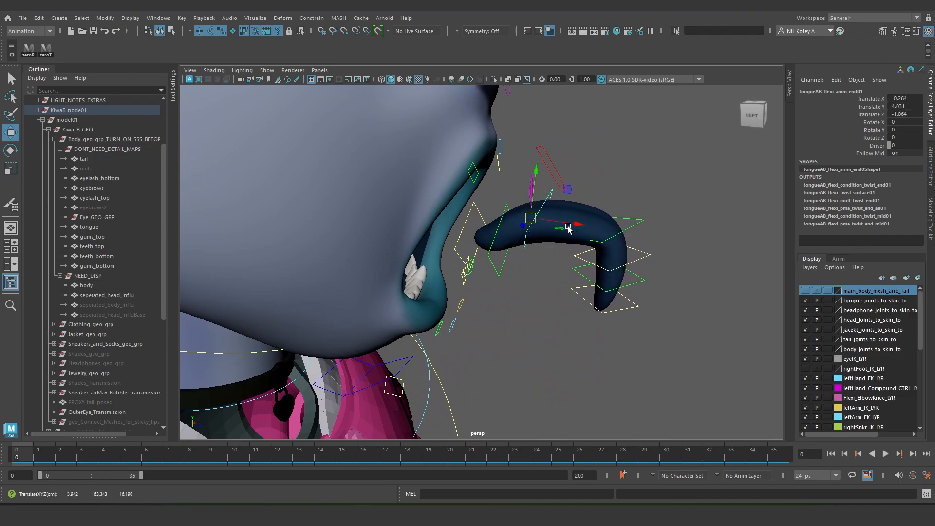
pyautogui.click(642, 221)
pyautogui.press('e')
pyautogui.moveTo(603, 185); pyautogui.dragTo(572, 189)
# Undo all the tongue control adjustments and clear the selection.
pyautogui.hotkey('ctrl', 'z')
pyautogui.hotkey('ctrl', 'z')
pyautogui.hotkey('ctrl', 'z')
pyautogui.hotkey('ctrl', 'z')
pyautogui.hotkey('ctrl', 'z')
pyautogui.hotkey('ctrl', 'z')
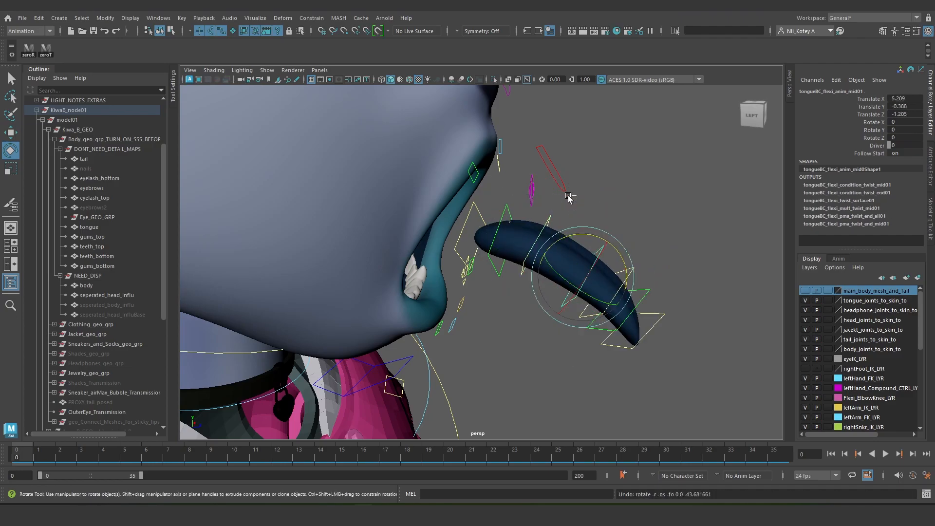
pyautogui.hotkey('ctrl', 'z')
pyautogui.hotkey('ctrl', 'z')
pyautogui.scroll(-5, 362, 254)
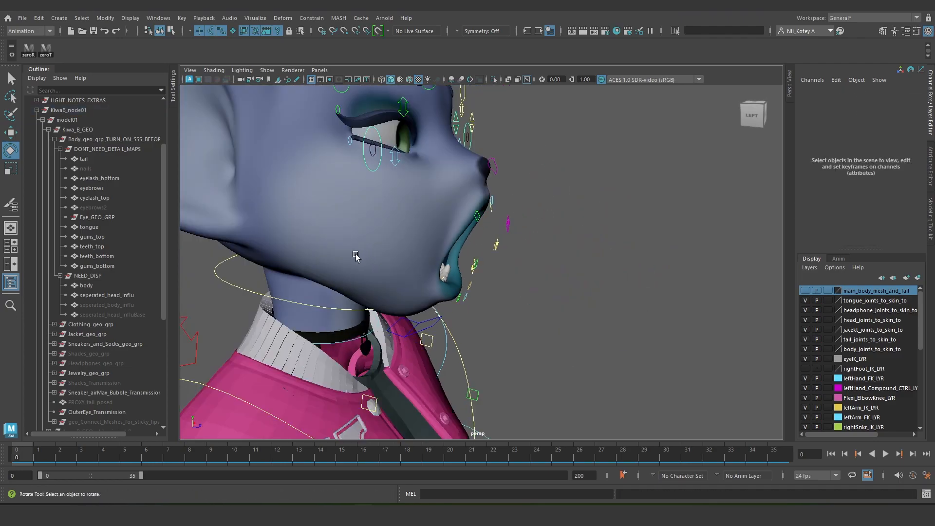
# Select the head settings control and turn on Main Eye Ctrls Visibility.
pyautogui.keyDown('alt'); pyautogui.moveTo(361, 255); pyautogui.dragTo(302, 241); pyautogui.keyUp('alt')
pyautogui.keyDown('alt'); pyautogui.moveTo(302, 241); pyautogui.dragTo(393, 241, button='middle'); pyautogui.keyUp('alt')
pyautogui.keyDown('alt'); pyautogui.moveTo(392, 241); pyautogui.dragTo(415, 242, button='right'); pyautogui.keyUp('alt')
pyautogui.keyDown('alt'); pyautogui.moveTo(517, 205); pyautogui.dragTo(533, 287, button='middle'); pyautogui.keyUp('alt')
pyautogui.keyDown('alt'); pyautogui.moveTo(533, 287); pyautogui.dragTo(512, 293); pyautogui.keyUp('alt')
pyautogui.moveTo(587, 119); pyautogui.dragTo(612, 171)
pyautogui.scroll(-2, 855, 189)
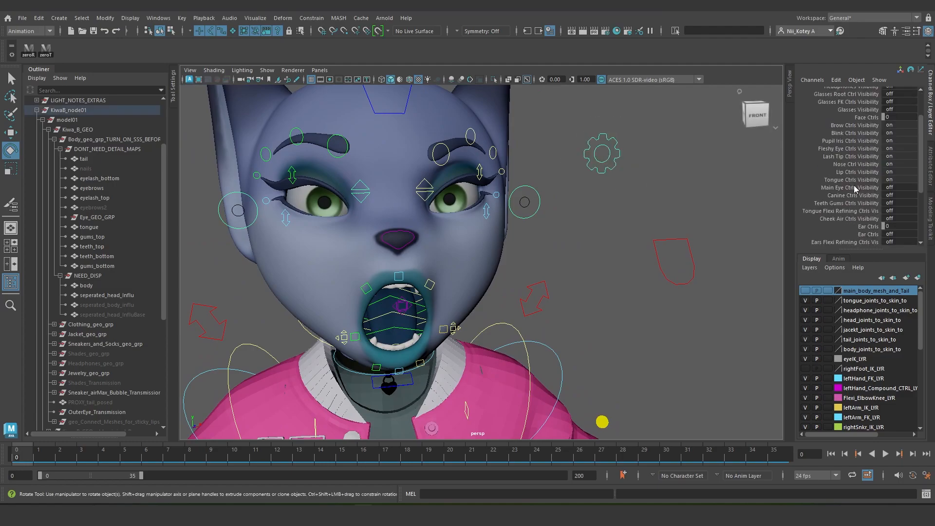
pyautogui.click(850, 189)
# Move the cc_eyes01 control up toward one side, then try the cc_r_eye01 control and undo its change.
pyautogui.keyDown('alt'); pyautogui.moveTo(603, 209); pyautogui.dragTo(293, 180); pyautogui.keyUp('alt')
pyautogui.click(472, 252)
pyautogui.press('w')
pyautogui.click(272, 124)
pyautogui.hotkey('ctrl', 'z')
pyautogui.hotkey('ctrl', 'z')
pyautogui.hotkey('ctrl', 'z')
pyautogui.hotkey('ctrl', 'z')
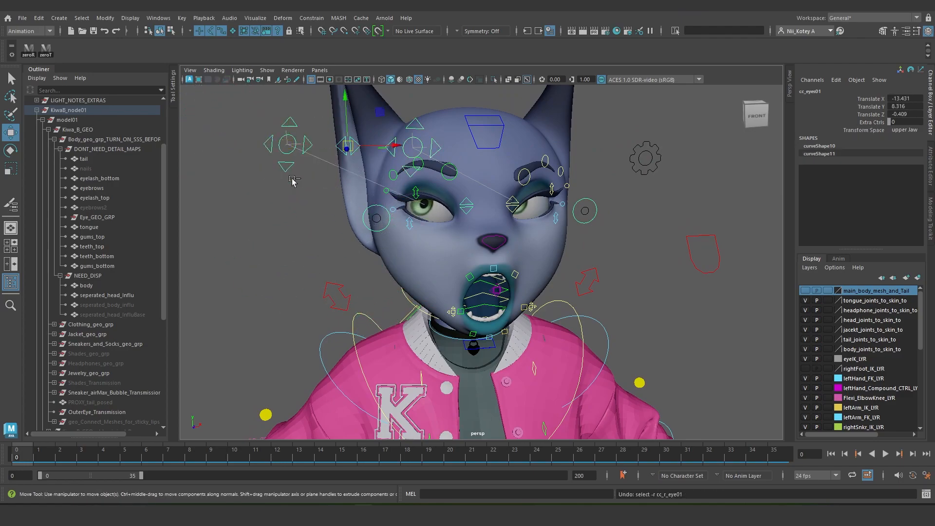
# Test the gaze with the cc_eyes01 control close to the face, and reset its translation to zero.
pyautogui.keyDown('alt'); pyautogui.moveTo(339, 212); pyautogui.dragTo(459, 271); pyautogui.keyUp('alt')
pyautogui.scroll(5, 581, 234)
pyautogui.keyDown('alt'); pyautogui.moveTo(515, 276); pyautogui.dragTo(393, 292, button='middle'); pyautogui.keyUp('alt')
pyautogui.keyDown('alt'); pyautogui.moveTo(392, 292); pyautogui.dragTo(369, 271); pyautogui.keyUp('alt')
pyautogui.scroll(5, 379, 277)
pyautogui.scroll(-2, 380, 277)
pyautogui.keyDown('alt'); pyautogui.moveTo(369, 271); pyautogui.dragTo(321, 253); pyautogui.keyUp('alt')
pyautogui.press('[')
pyautogui.press('[')
pyautogui.keyDown('alt'); pyautogui.moveTo(330, 300); pyautogui.dragTo(333, 281); pyautogui.keyUp('alt')
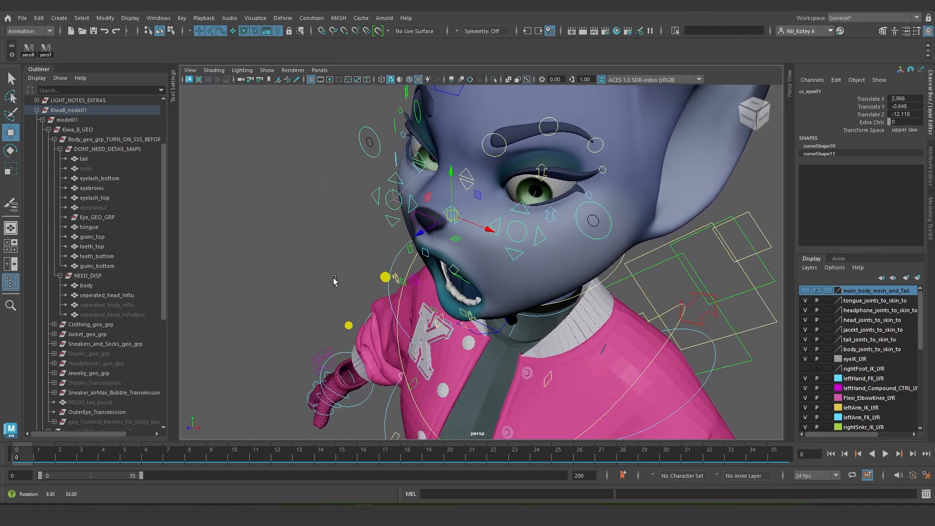
pyautogui.hotkey('ctrl', 'z')
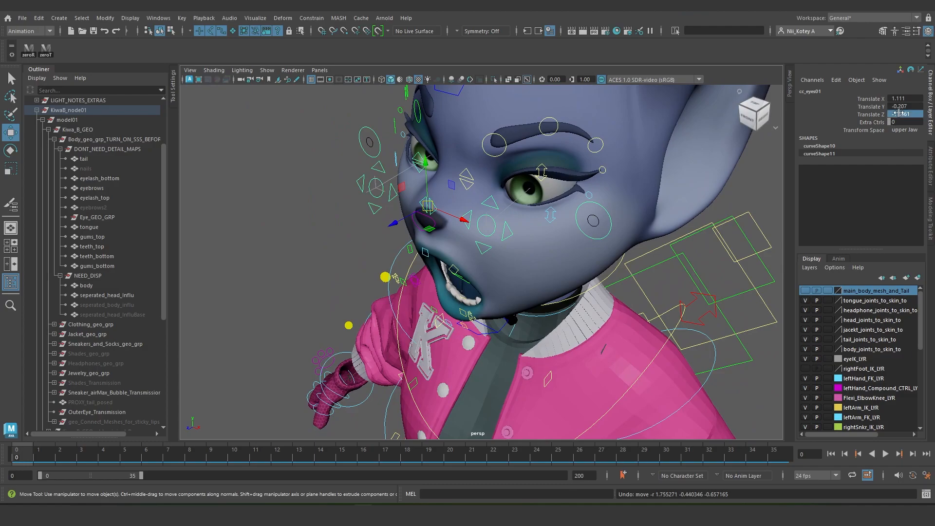
pyautogui.write('0')
pyautogui.press('Return')
# Reset the lower jaw control's rotation to zero to close the mouth.
pyautogui.scroll(-5, 456, 249)
pyautogui.keyDown('alt'); pyautogui.moveTo(456, 249); pyautogui.dragTo(506, 218); pyautogui.keyUp('alt')
pyautogui.scroll(4, 499, 336)
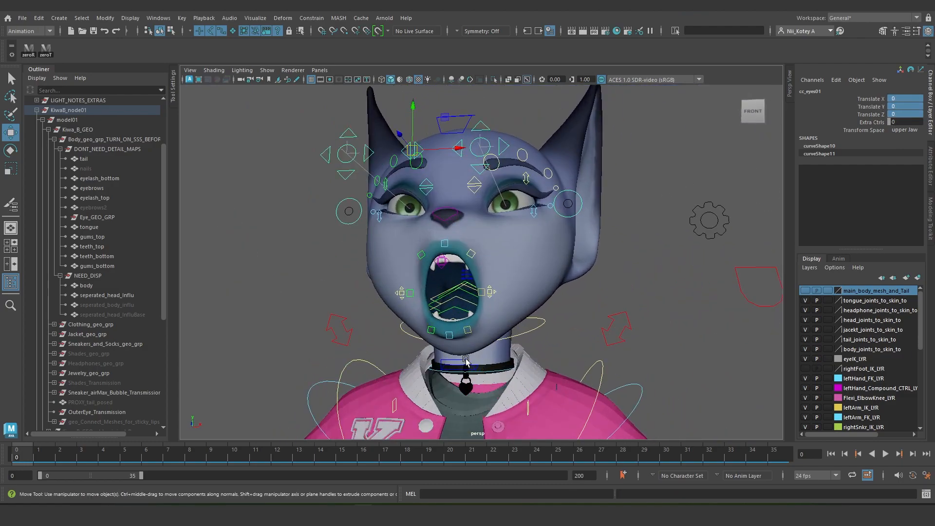
pyautogui.click(466, 360)
pyautogui.click(28, 50)
pyautogui.keyDown('alt'); pyautogui.moveTo(729, 259); pyautogui.dragTo(723, 272); pyautogui.keyUp('alt')
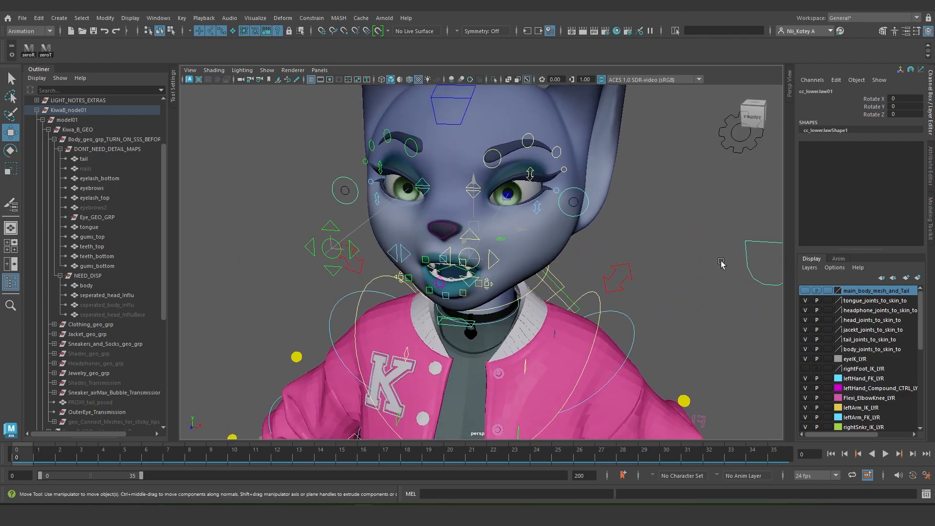
# Select the head settings control and turn on Canine Ctrls Visibility and Teeth Gums Ctrls Visibility.
pyautogui.click(746, 150)
pyautogui.keyDown('alt'); pyautogui.moveTo(674, 191); pyautogui.dragTo(701, 176); pyautogui.keyUp('alt')
pyautogui.click(930, 167)
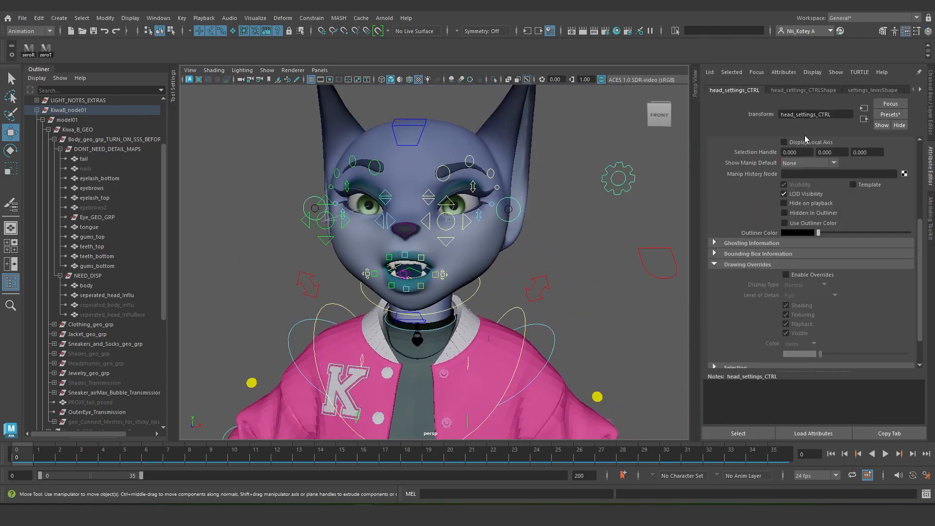
pyautogui.click(932, 87)
pyautogui.scroll(-3, 822, 166)
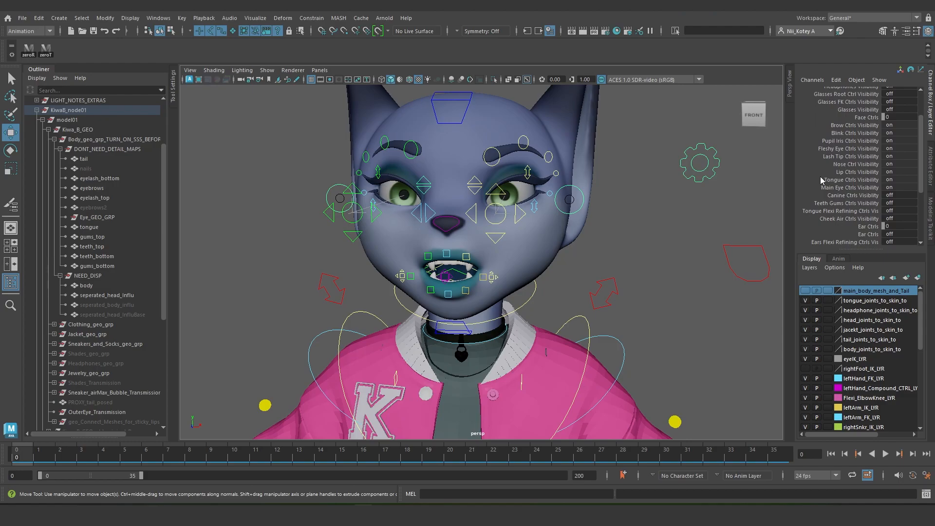
pyautogui.click(836, 195)
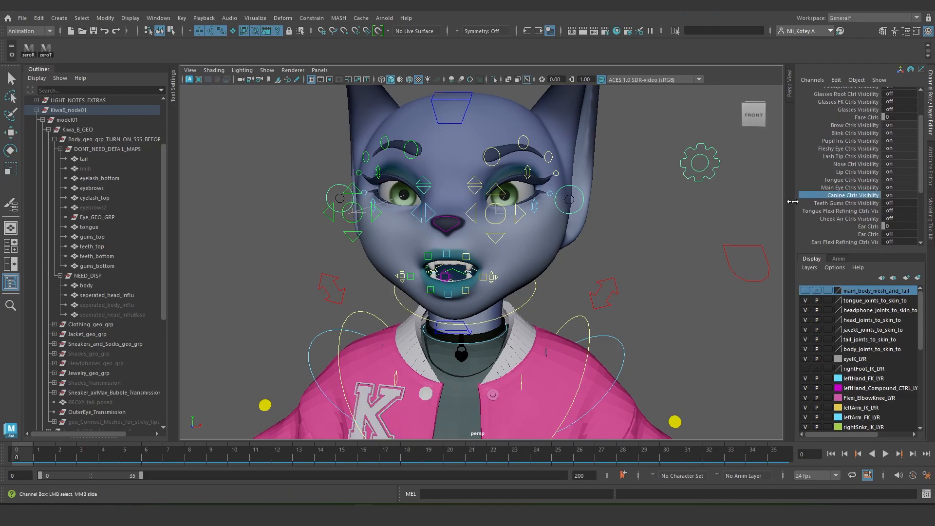
pyautogui.keyDown('alt'); pyautogui.moveTo(677, 217); pyautogui.dragTo(664, 239); pyautogui.keyUp('alt')
# Try moving and rotating the TeethGums_Top_CTRL control, and undo both changes.
pyautogui.press('w')
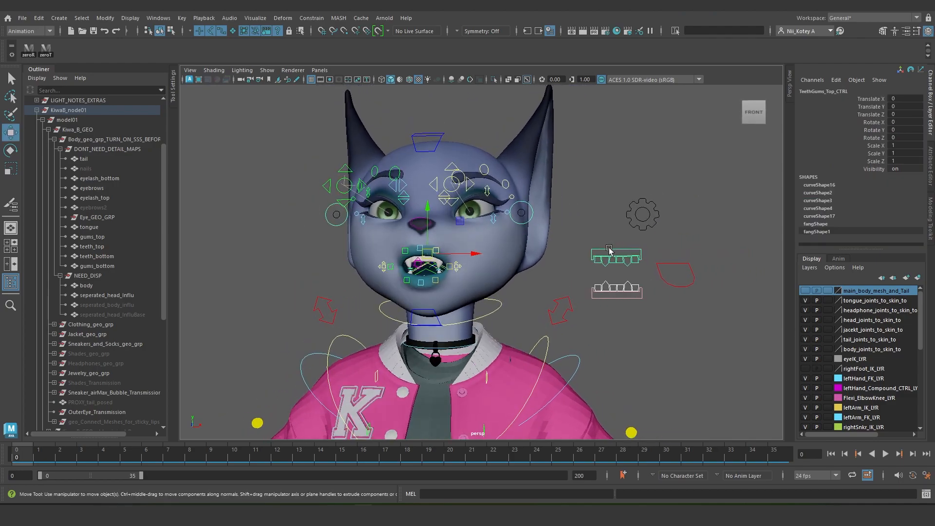
pyautogui.scroll(4, 616, 261)
pyautogui.moveTo(366, 242); pyautogui.dragTo(397, 206)
pyautogui.hotkey('ctrl', 'z')
pyautogui.press('e')
pyautogui.hotkey('ctrl', 'z')
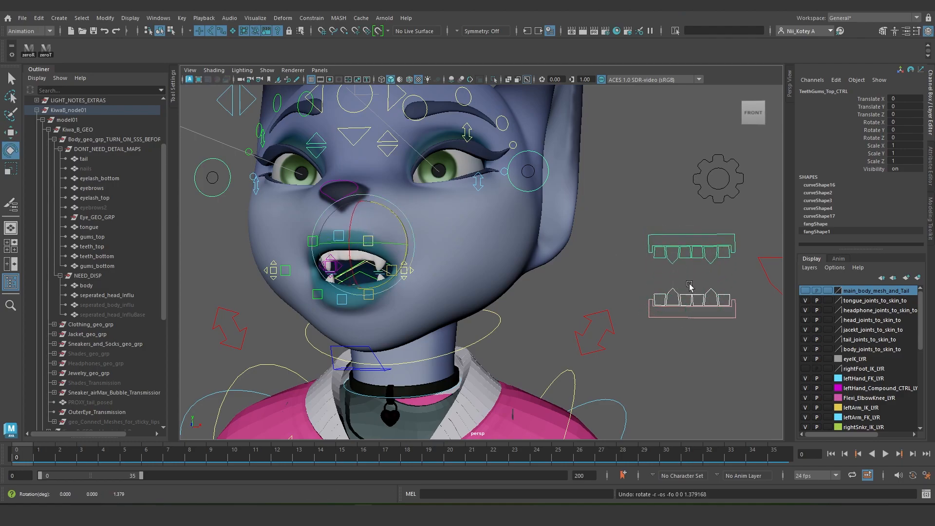
# Rotate the lower jaw control to open the mouth wide and expose the canines.
pyautogui.click(281, 333)
pyautogui.click(332, 347)
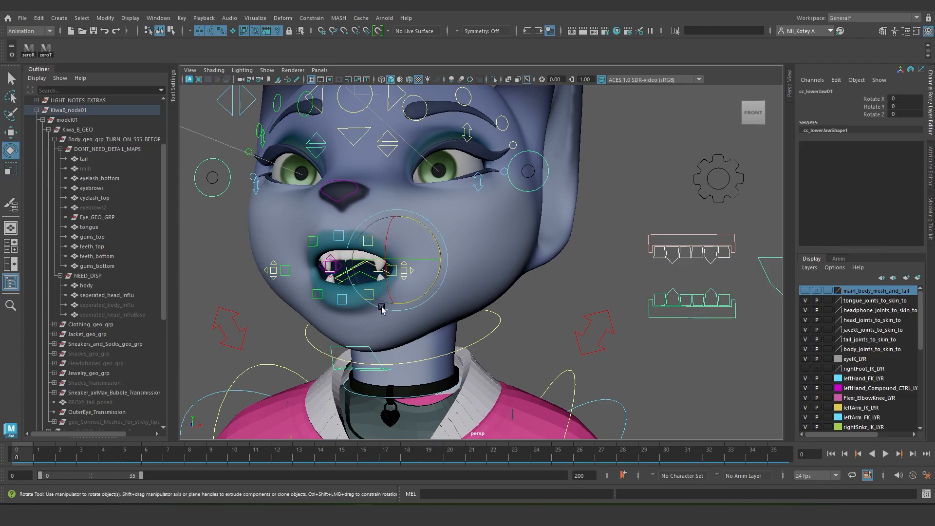
pyautogui.moveTo(387, 241); pyautogui.dragTo(356, 290)
pyautogui.scroll(5, 356, 289)
pyautogui.keyDown('alt'); pyautogui.moveTo(356, 289); pyautogui.dragTo(513, 224, button='middle'); pyautogui.keyUp('alt')
pyautogui.keyDown('alt'); pyautogui.moveTo(418, 269); pyautogui.dragTo(407, 273); pyautogui.keyUp('alt')
# Lengthen both top canines by moving the cc_r_top_canine01 and cc_l_top_canine01 controls downward.
pyautogui.click(368, 211)
pyautogui.scroll(4, 387, 219)
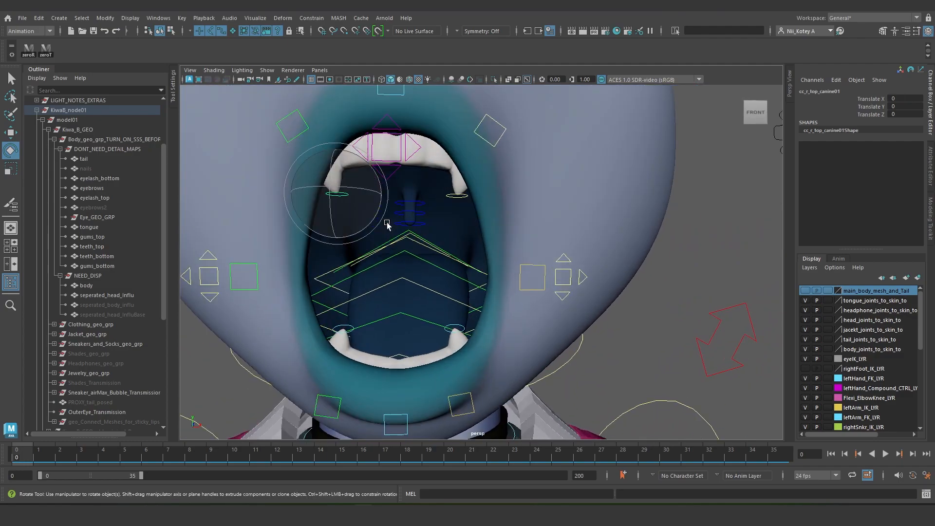
pyautogui.press('w')
pyautogui.moveTo(321, 198); pyautogui.dragTo(329, 223)
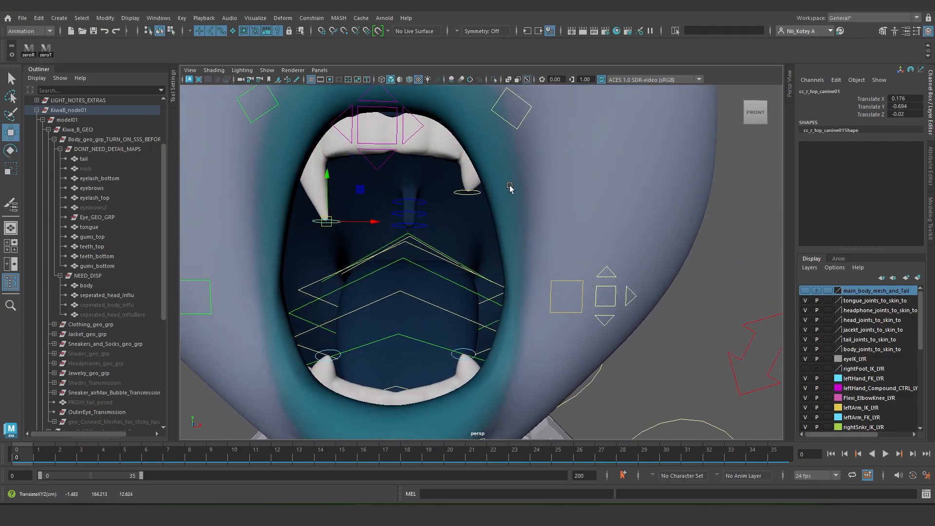
pyautogui.click(458, 193)
pyautogui.moveTo(467, 193); pyautogui.dragTo(458, 230)
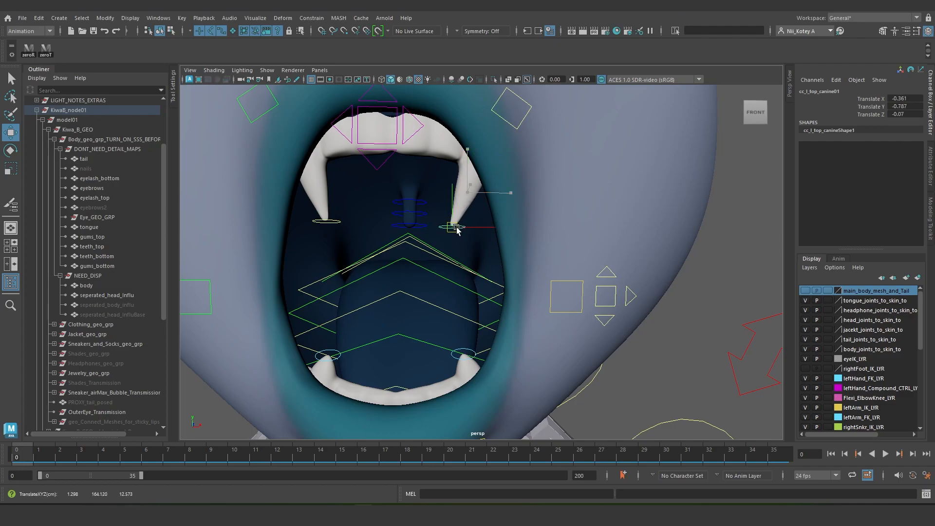
# Lengthen the right bottom canine by moving the cc_r_bottom_canine01 control upward.
pyautogui.click(337, 353)
pyautogui.keyDown('alt'); pyautogui.moveTo(341, 364); pyautogui.dragTo(329, 331); pyautogui.keyUp('alt')
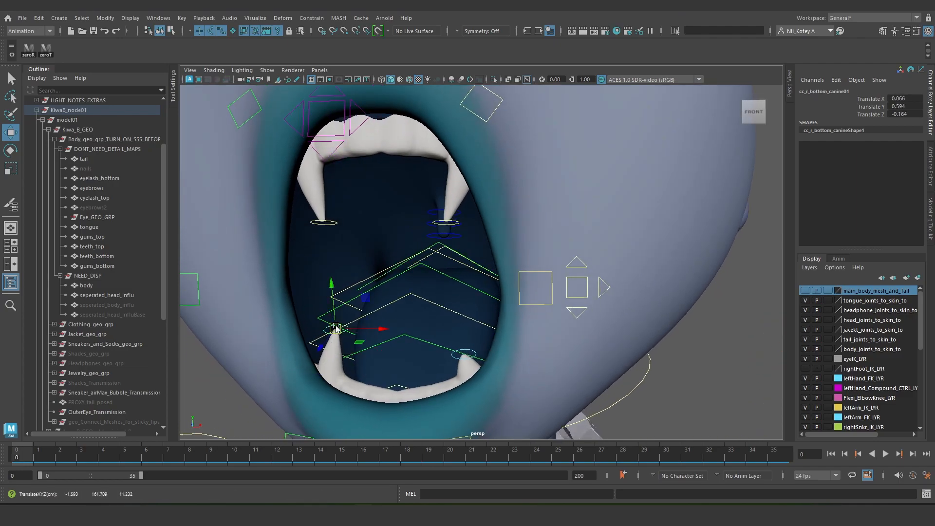
pyautogui.scroll(-5, 457, 351)
pyautogui.keyDown('alt'); pyautogui.moveTo(460, 348); pyautogui.dragTo(460, 320); pyautogui.keyUp('alt')
pyautogui.scroll(5, 460, 314)
pyautogui.keyDown('alt'); pyautogui.moveTo(446, 277); pyautogui.dragTo(476, 295, button='middle'); pyautogui.keyUp('alt')
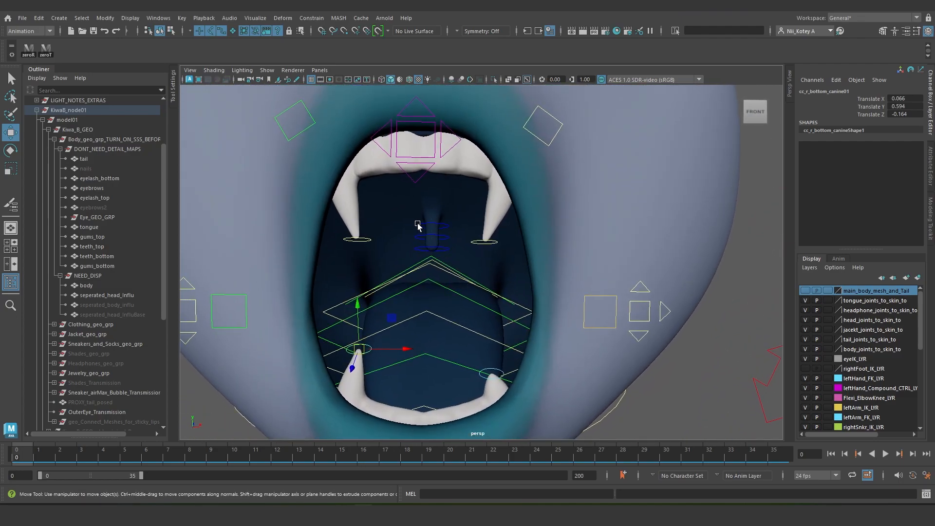
# Try small sideways moves of the uvula controls at the back of the mouth.
pyautogui.click(418, 225)
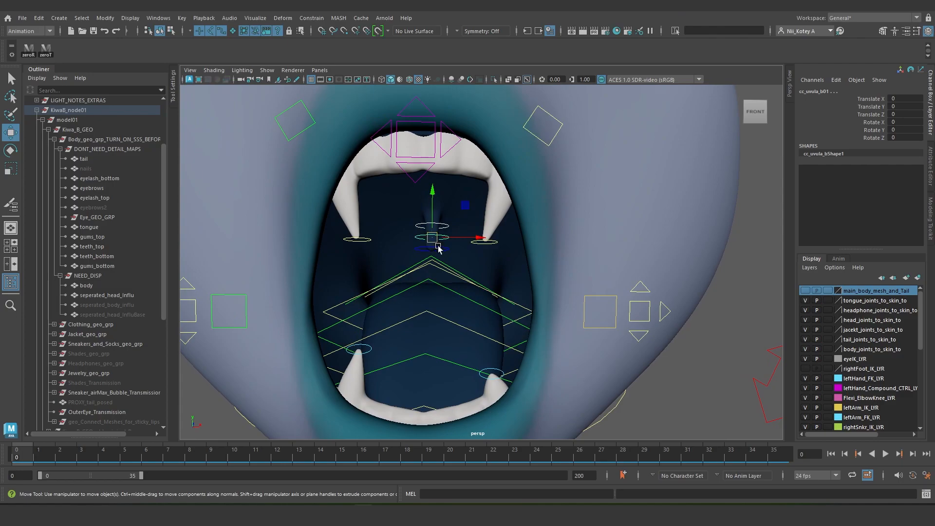
pyautogui.moveTo(474, 241); pyautogui.dragTo(478, 240)
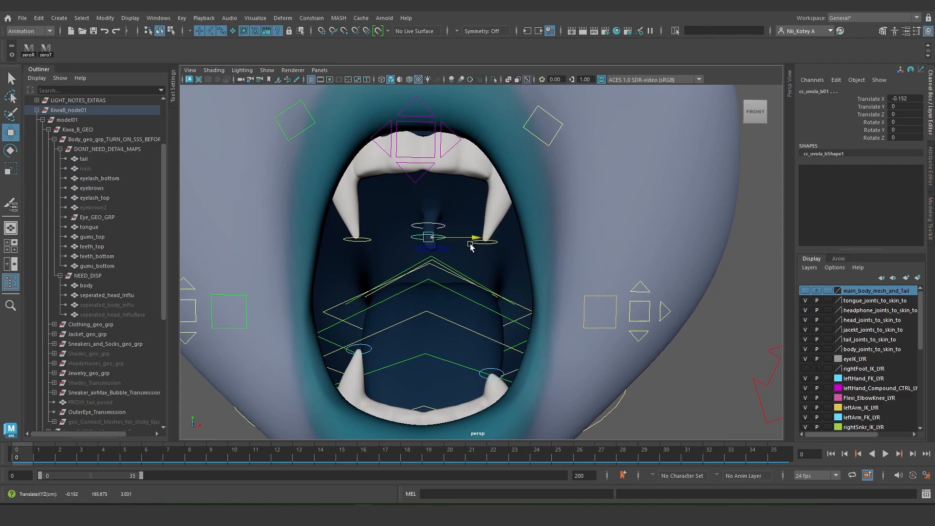
pyautogui.hotkey('ctrl', 'z')
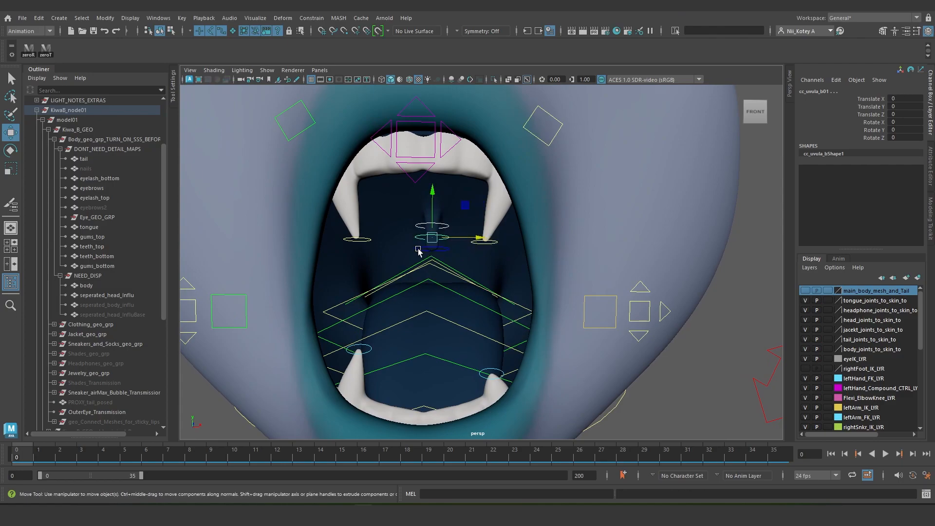
pyautogui.moveTo(476, 250); pyautogui.dragTo(497, 250)
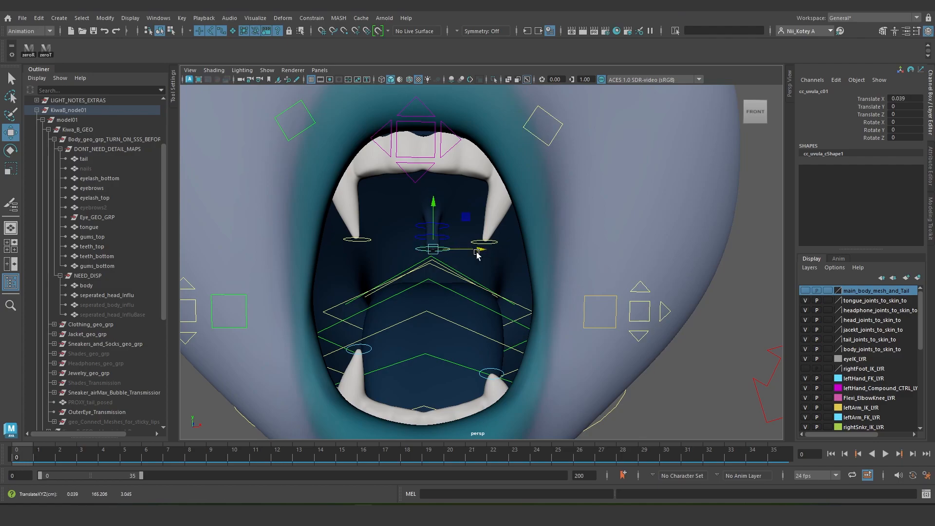
pyautogui.click(421, 227)
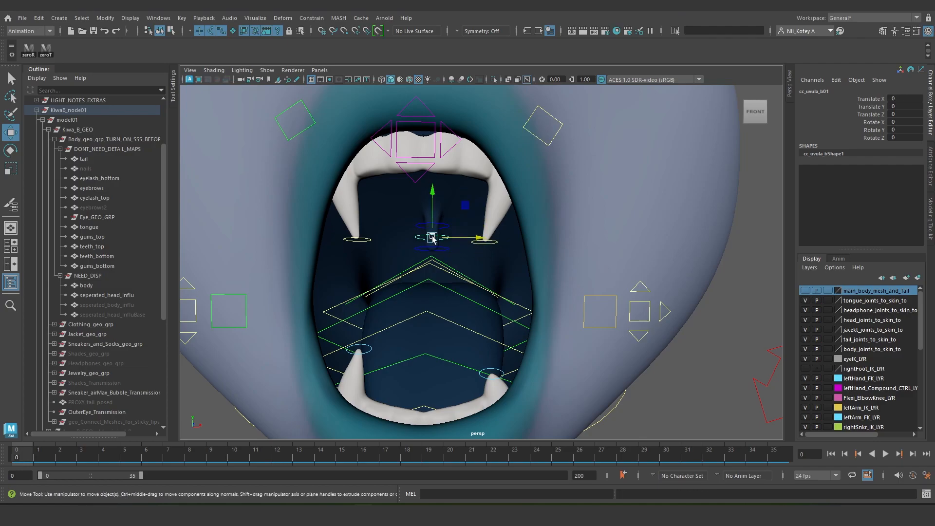
pyautogui.moveTo(473, 239); pyautogui.dragTo(459, 245)
# Undo the uvula and canine moves and the jaw opening.
pyautogui.hotkey('ctrl', 'z')
pyautogui.hotkey('ctrl', 'z')
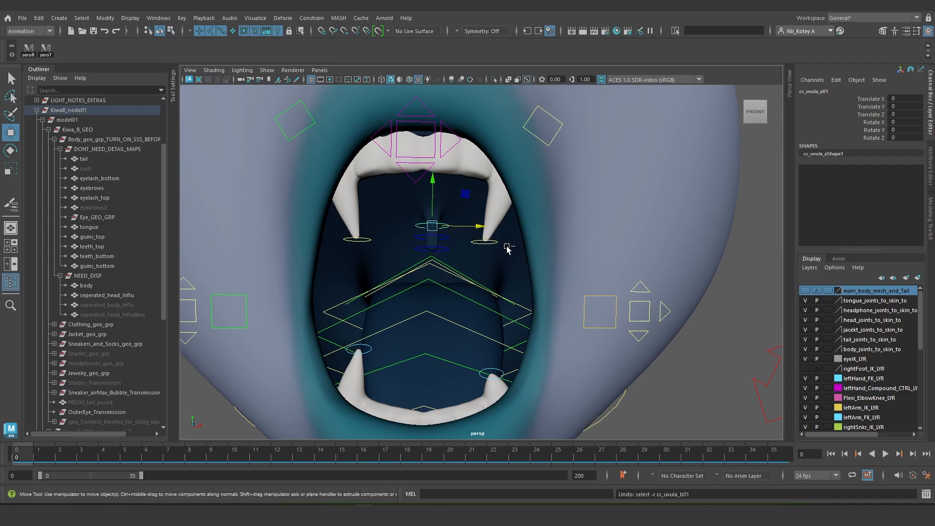
pyautogui.hotkey('ctrl', 'z')
pyautogui.hotkey('ctrl', 'z')
pyautogui.hotkey('ctrl', 'z')
pyautogui.hotkey('ctrl', 'z')
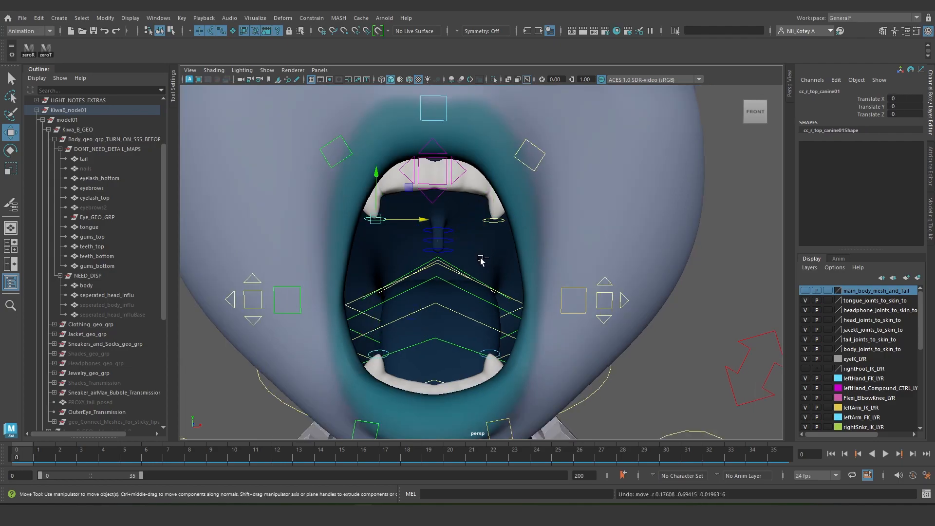
pyautogui.scroll(-5, 481, 261)
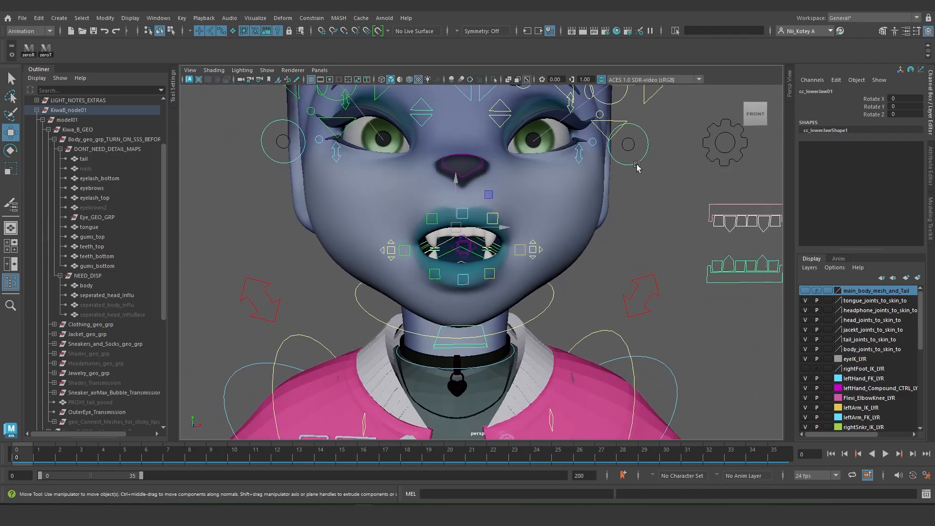
# Select the head settings control and turn on Cheek Air Ctrls Visibility.
pyautogui.click(725, 160)
pyautogui.scroll(-3, 726, 160)
pyautogui.scroll(-3, 880, 207)
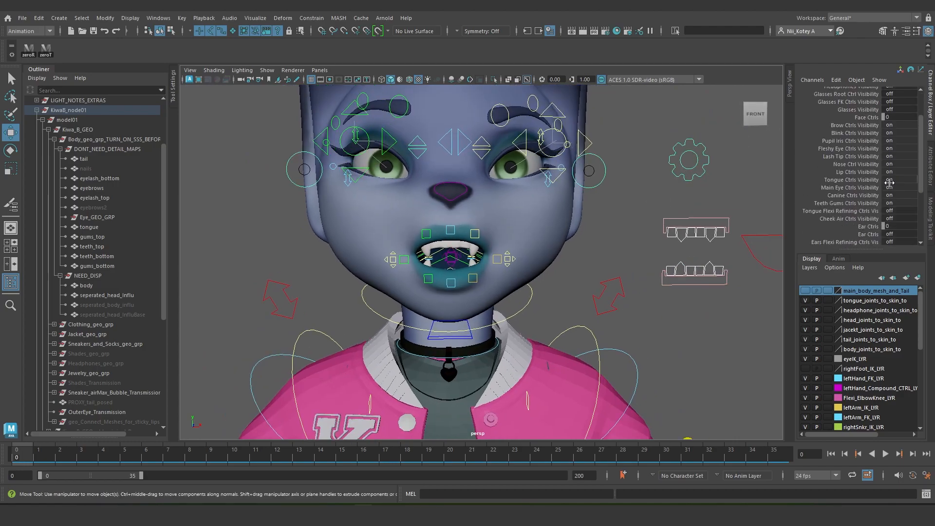
pyautogui.keyDown('alt'); pyautogui.moveTo(531, 254); pyautogui.dragTo(561, 250); pyautogui.keyUp('alt')
pyautogui.scroll(5, 502, 254)
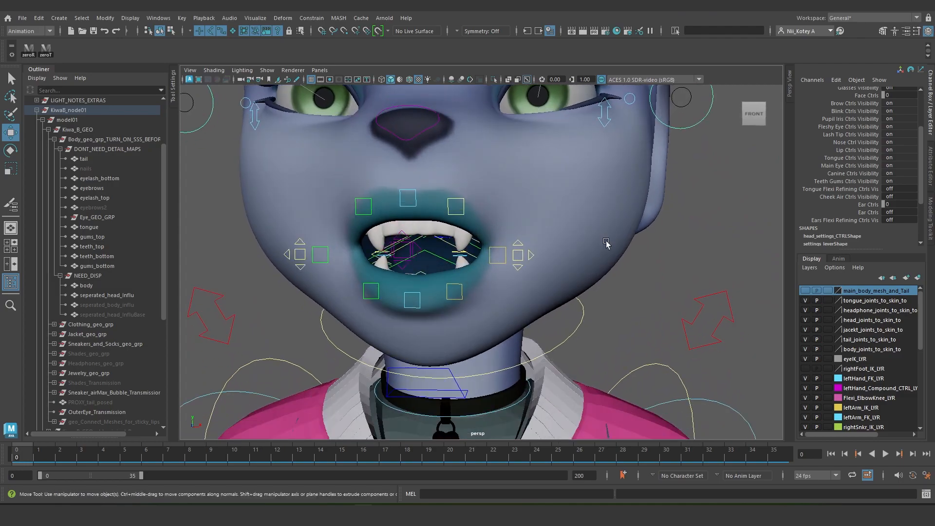
pyautogui.click(844, 197)
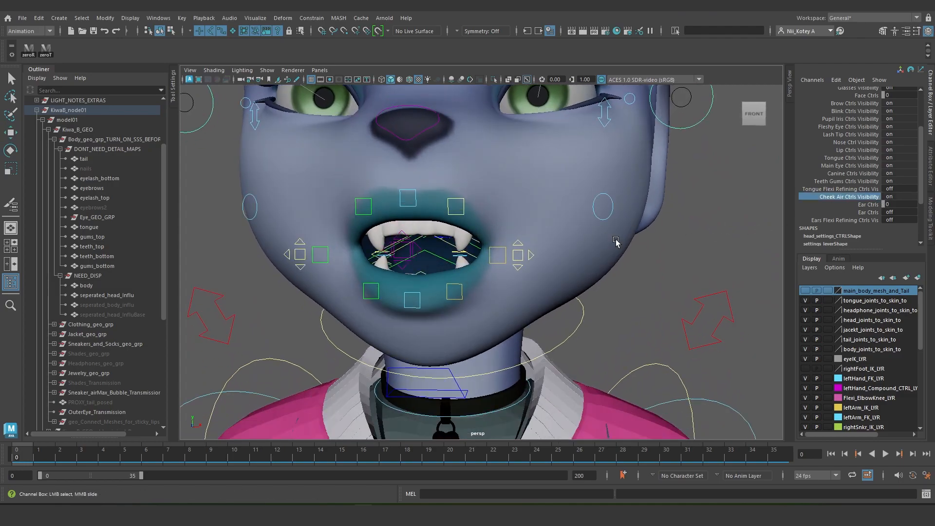
# Try puffing the left cheek by moving its cheek air control, and undo the move.
pyautogui.scroll(-3, 616, 240)
pyautogui.click(560, 222)
pyautogui.press('w')
pyautogui.keyDown('alt'); pyautogui.moveTo(560, 257); pyautogui.dragTo(619, 233); pyautogui.keyUp('alt')
pyautogui.hotkey('ctrl', 'z')
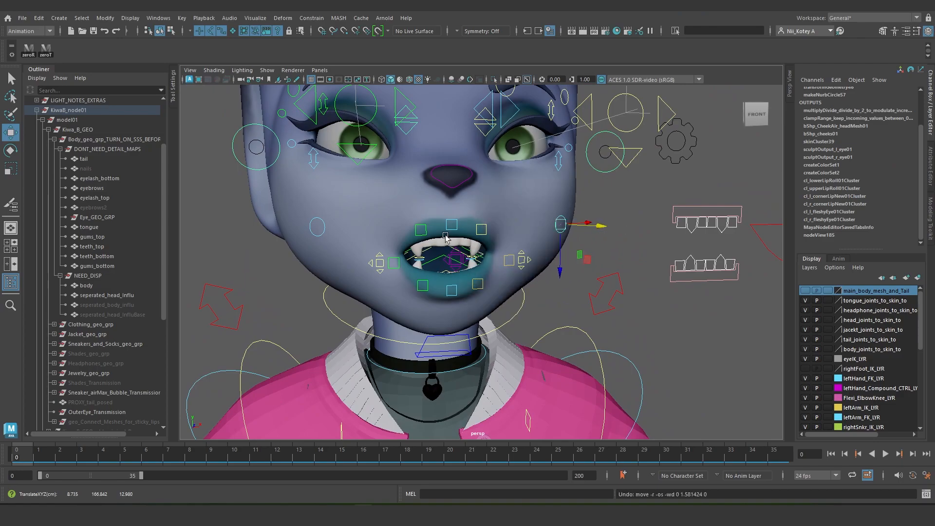
# Try puffing the right cheek by moving its cheek air control outward, and undo the move.
pyautogui.click(312, 225)
pyautogui.keyDown('alt'); pyautogui.moveTo(557, 224); pyautogui.dragTo(466, 275); pyautogui.keyUp('alt')
pyautogui.moveTo(270, 236); pyautogui.dragTo(224, 248)
pyautogui.moveTo(294, 227); pyautogui.dragTo(291, 233)
pyautogui.hotkey('ctrl', 'z')
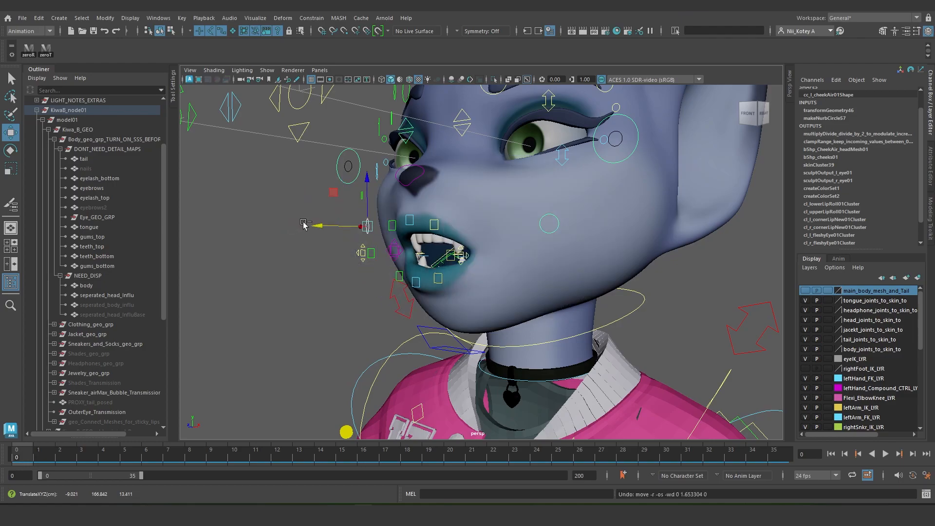
# Try pushing the whole mouth forward along Z with the cc_slideMouth01 control, and undo the move.
pyautogui.moveTo(510, 255)
pyautogui.keyDown('alt'); pyautogui.mouseDown()
pyautogui.moveTo(531, 265)
pyautogui.moveTo(503, 262)
pyautogui.mouseUp(); pyautogui.keyUp('alt')
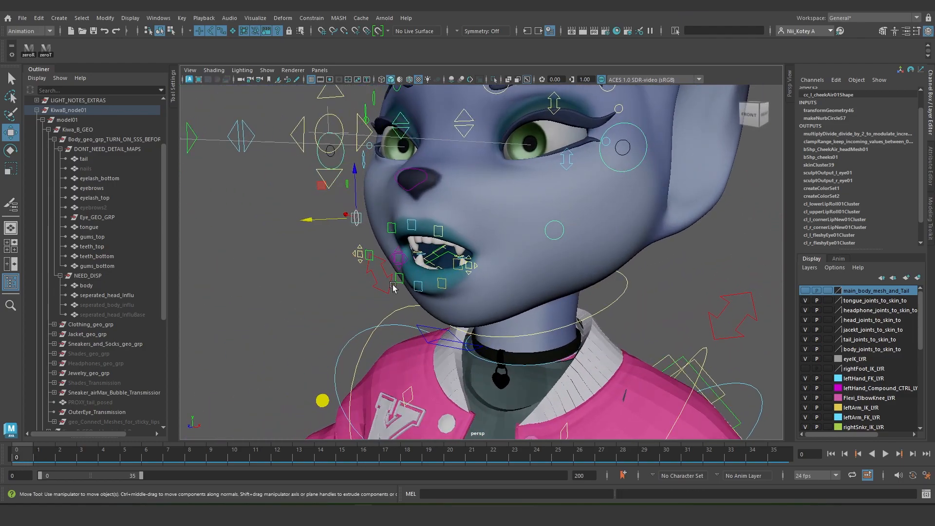
pyautogui.scroll(3, 326, 310)
pyautogui.keyDown('alt'); pyautogui.moveTo(325, 310); pyautogui.dragTo(314, 310); pyautogui.keyUp('alt')
pyautogui.click(314, 297)
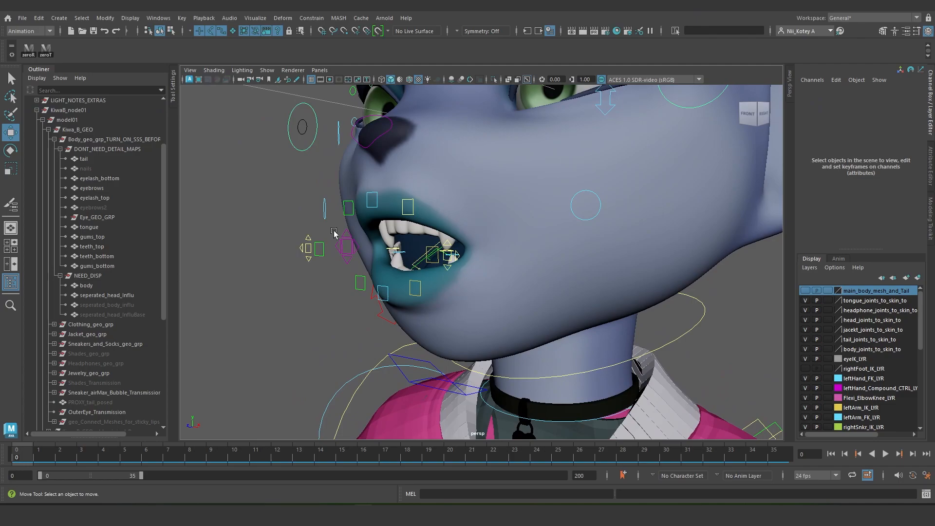
pyautogui.click(345, 258)
pyautogui.keyDown('alt'); pyautogui.moveTo(342, 272); pyautogui.dragTo(279, 261); pyautogui.keyUp('alt')
pyautogui.hotkey('ctrl', 'z')
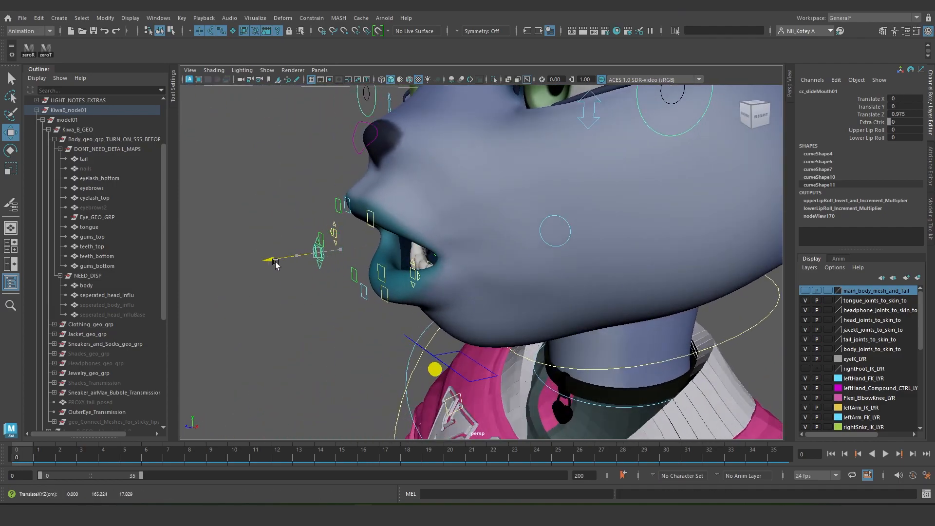
pyautogui.hotkey('ctrl', 'z')
# Roll both lips outward by raising Upper Lip Roll and Lower Lip Roll to 10.96, also trying 17.87.
pyautogui.keyDown('alt'); pyautogui.moveTo(480, 258); pyautogui.dragTo(484, 242); pyautogui.keyUp('alt')
pyautogui.click(875, 132)
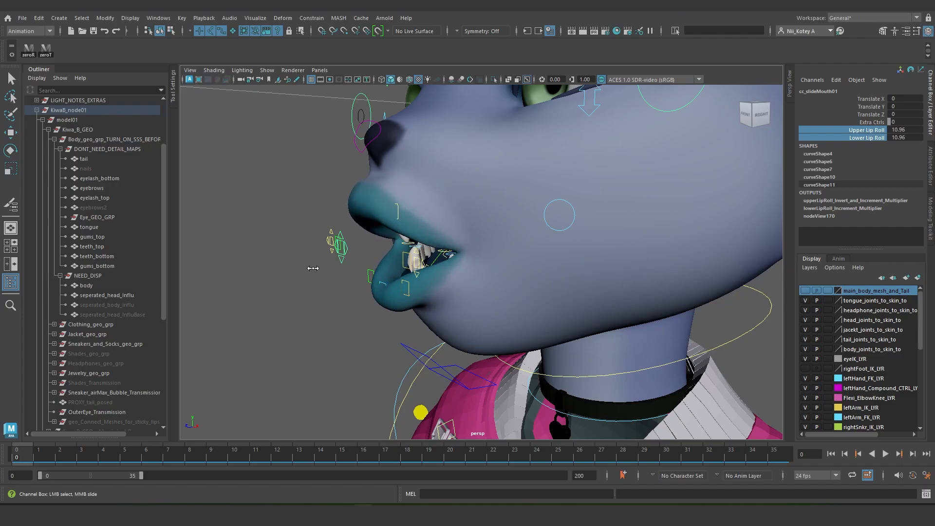
pyautogui.moveTo(243, 301); pyautogui.dragTo(664, 298, button='middle')
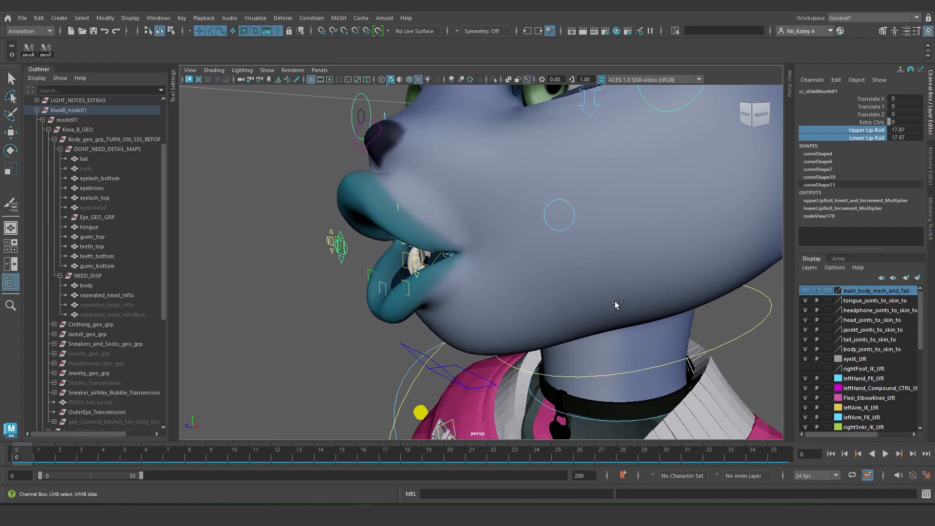
pyautogui.hotkey('ctrl', 'z')
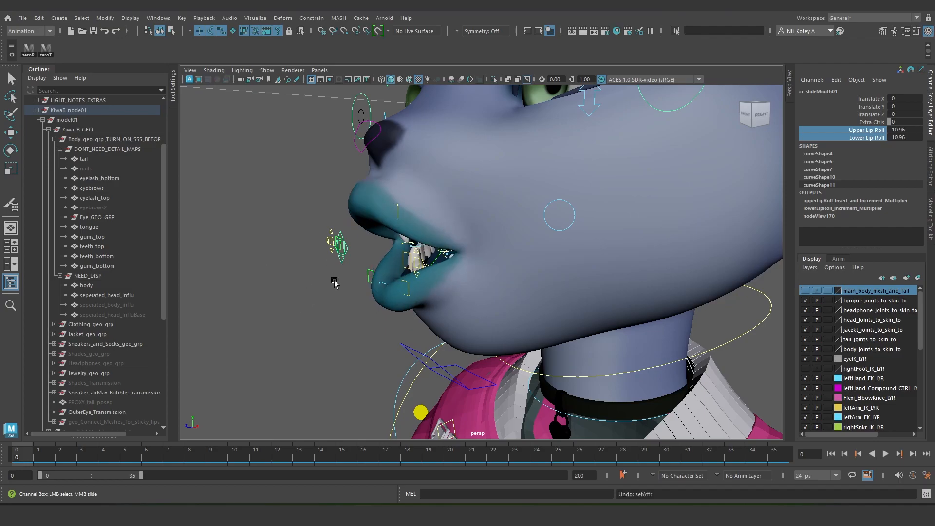
# Reset the mouth control's Upper Lip Roll and Lower Lip Roll to 0.
pyautogui.moveTo(909, 129); pyautogui.dragTo(909, 136)
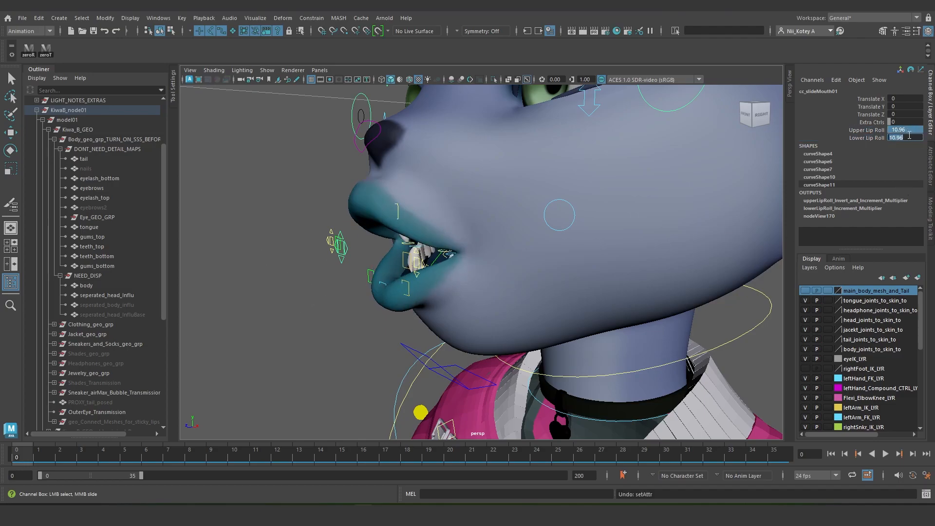
pyautogui.write('0')
pyautogui.press('Return')
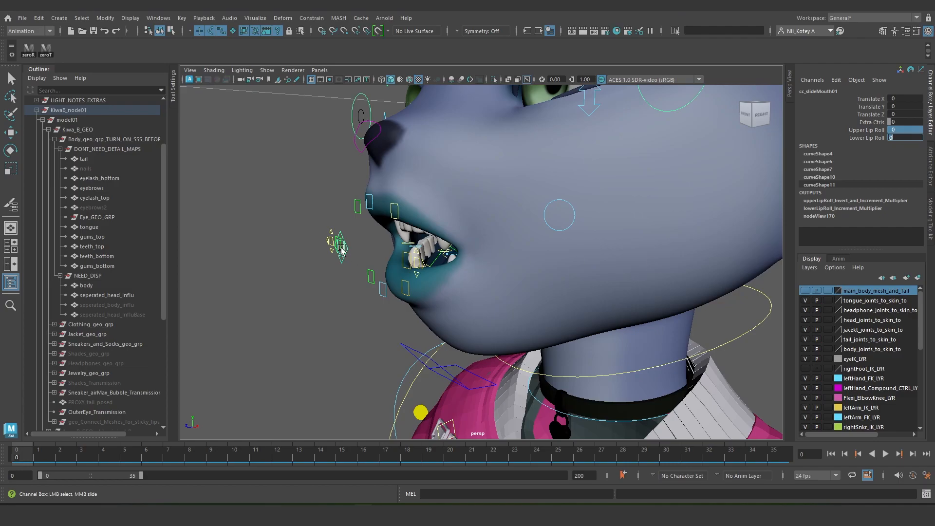
# Try pushing the mouth back toward the face with the cc_slideMouth01 control, and undo the move.
pyautogui.press('w')
pyautogui.keyDown('alt'); pyautogui.moveTo(341, 249); pyautogui.dragTo(510, 309); pyautogui.keyUp('alt')
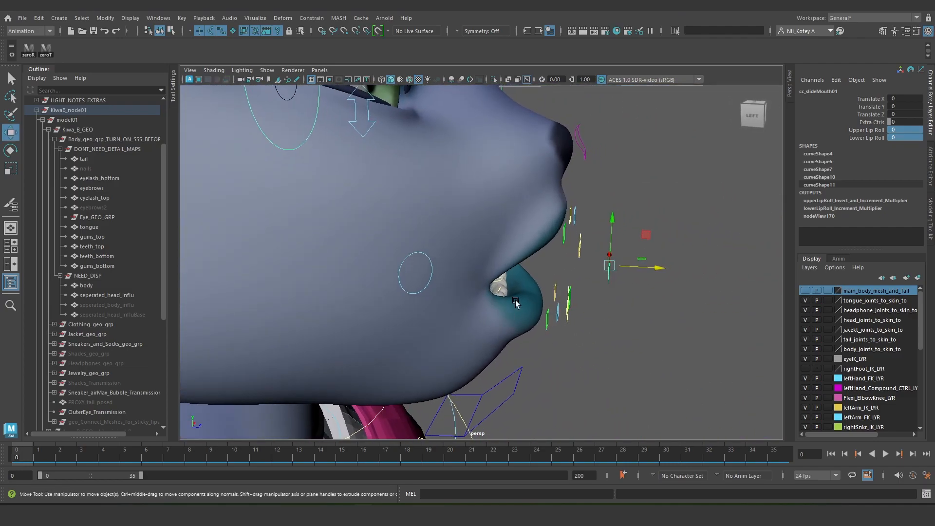
pyautogui.moveTo(609, 268); pyautogui.dragTo(401, 266)
pyautogui.hotkey('ctrl', 'z')
# Select the head settings control and turn on Ear Ctrls.
pyautogui.keyDown('alt'); pyautogui.moveTo(556, 238); pyautogui.dragTo(613, 241); pyautogui.keyUp('alt')
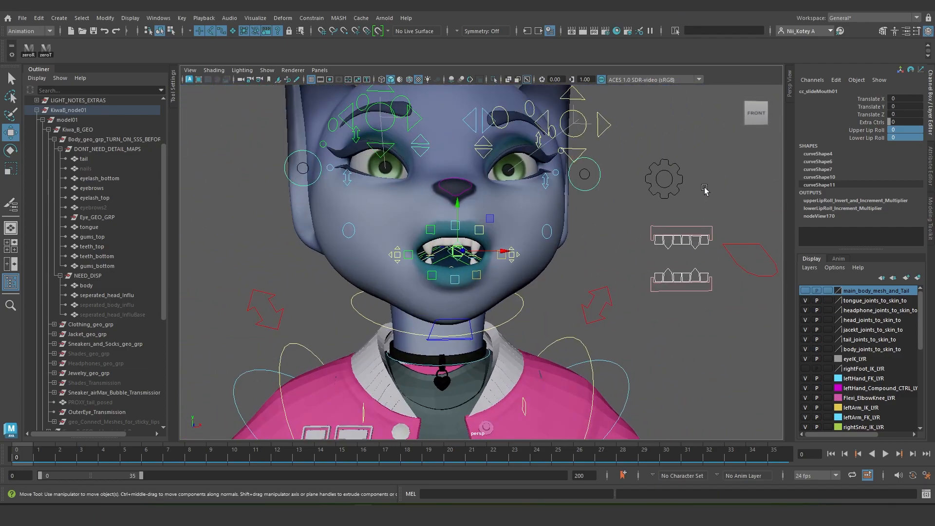
pyautogui.click(646, 199)
pyautogui.scroll(-3, 885, 189)
pyautogui.click(866, 170)
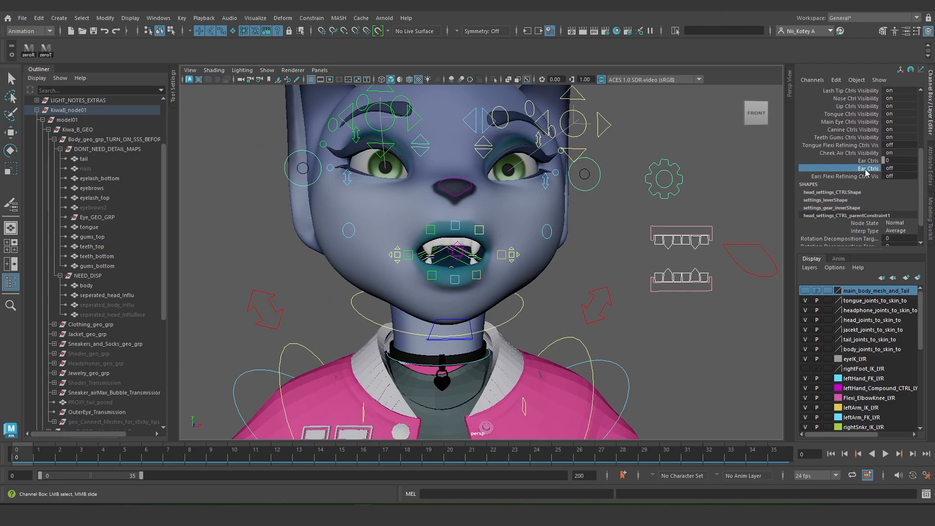
pyautogui.keyDown('alt'); pyautogui.moveTo(492, 205); pyautogui.dragTo(479, 348, button='middle'); pyautogui.keyUp('alt')
pyautogui.scroll(-4, 478, 349)
pyautogui.keyDown('alt'); pyautogui.moveTo(478, 349); pyautogui.dragTo(461, 332); pyautogui.keyUp('alt')
pyautogui.moveTo(598, 211); pyautogui.dragTo(713, 212, button='middle')
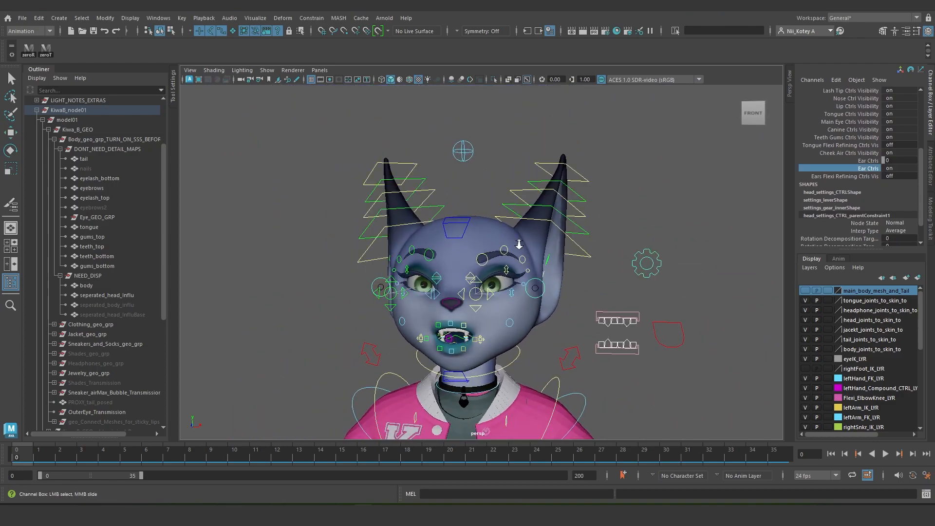
# Try rotating leftEar_a_to_b_flexi_anim_end01 about 27.5 degrees on Y and moving it by about 3.145, 1.823, -3.381.
pyautogui.scroll(6, 521, 244)
pyautogui.click(511, 222)
pyautogui.press('w')
pyautogui.keyDown('alt'); pyautogui.moveTo(511, 222); pyautogui.dragTo(375, 221); pyautogui.keyUp('alt')
pyautogui.keyDown('alt'); pyautogui.moveTo(375, 222); pyautogui.dragTo(533, 223, button='middle'); pyautogui.keyUp('alt')
pyautogui.press('e')
pyautogui.moveTo(590, 230); pyautogui.dragTo(595, 251)
pyautogui.press('w')
pyautogui.moveTo(546, 231); pyautogui.dragTo(577, 245)
# Try rotating leftEar_a_to_b_flexi_anim_mid01 about 10.3 degrees on Y and moving it slightly.
pyautogui.click(564, 273)
pyautogui.press('e')
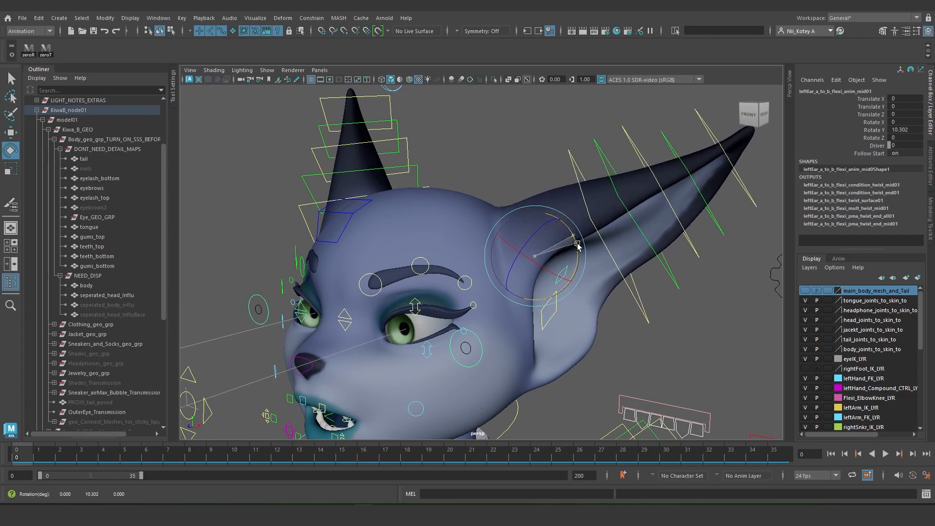
pyautogui.press('w')
pyautogui.moveTo(555, 250); pyautogui.dragTo(588, 311)
# Try rotating leftEar_a_to_b_flexi_anim_start01 about 43.6 degrees on Y and moving it to about 2.135, 0.457, -2.083.
pyautogui.click(551, 301)
pyautogui.keyDown('alt'); pyautogui.moveTo(588, 312); pyautogui.dragTo(543, 288, button='middle'); pyautogui.keyUp('alt')
pyautogui.keyDown('alt'); pyautogui.moveTo(543, 288); pyautogui.dragTo(496, 291); pyautogui.keyUp('alt')
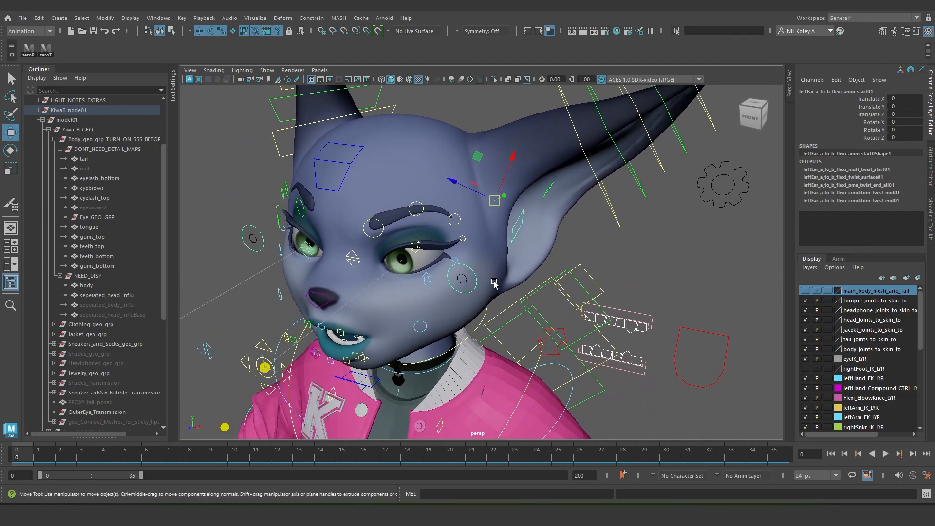
pyautogui.moveTo(498, 202); pyautogui.dragTo(514, 200)
pyautogui.keyDown('alt'); pyautogui.moveTo(513, 200); pyautogui.dragTo(470, 202); pyautogui.keyUp('alt')
pyautogui.press('e')
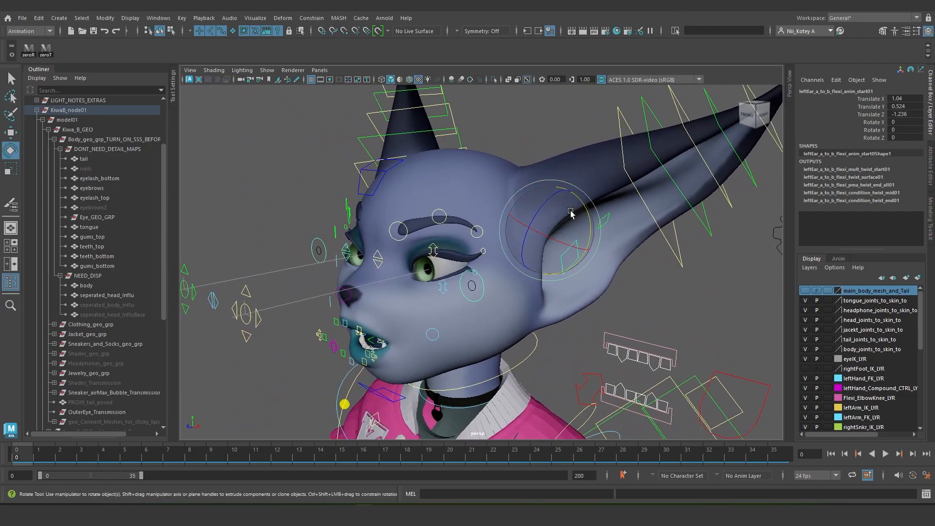
pyautogui.moveTo(590, 225); pyautogui.dragTo(588, 267)
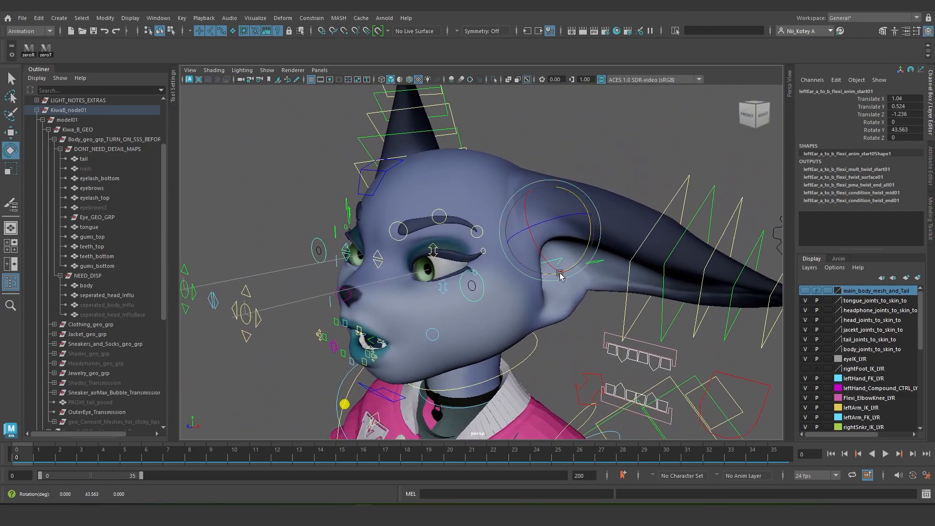
pyautogui.keyDown('alt'); pyautogui.moveTo(516, 273); pyautogui.dragTo(558, 269); pyautogui.keyUp('alt')
pyautogui.press('w')
pyautogui.moveTo(465, 239); pyautogui.dragTo(471, 236)
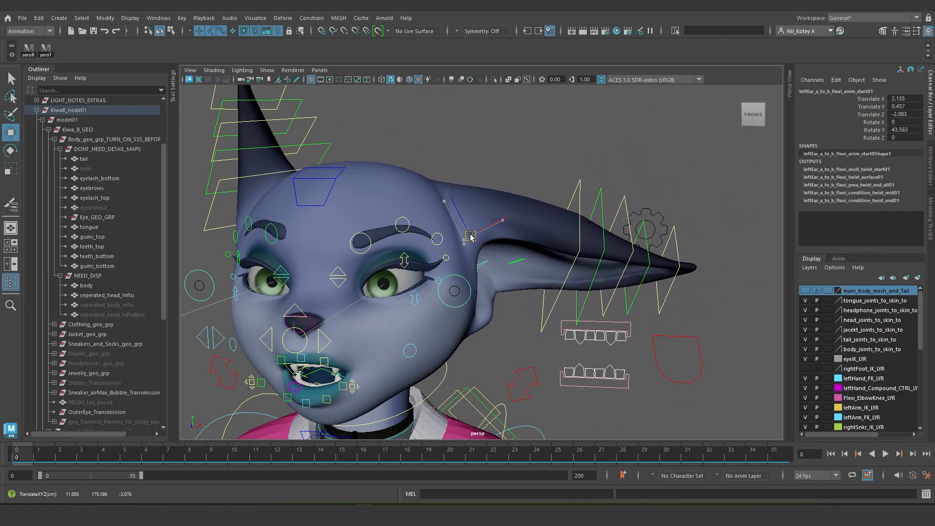
# Try sliding the leftEar_b_to_c_flexi_anim_end01 control about 3.5 units outward toward the ear tip.
pyautogui.click(628, 236)
pyautogui.moveTo(613, 258); pyautogui.dragTo(645, 257)
pyautogui.keyDown('alt'); pyautogui.moveTo(535, 263); pyautogui.dragTo(648, 254, button='middle'); pyautogui.keyUp('alt')
# Select the right ear's flexi controls together and try curling the ear by rotating them about -28.4 degrees on Y.
pyautogui.scroll(-5, 648, 253)
pyautogui.keyDown('alt'); pyautogui.moveTo(446, 254); pyautogui.dragTo(417, 257); pyautogui.keyUp('alt')
pyautogui.scroll(3, 357, 241)
pyautogui.keyDown('alt'); pyautogui.moveTo(356, 241); pyautogui.dragTo(387, 238); pyautogui.keyUp('alt')
pyautogui.keyDown('alt'); pyautogui.moveTo(255, 173); pyautogui.dragTo(303, 275, button='middle'); pyautogui.keyUp('alt')
pyautogui.keyDown('alt'); pyautogui.moveTo(332, 271); pyautogui.dragTo(319, 268); pyautogui.keyUp('alt')
pyautogui.moveTo(307, 142); pyautogui.dragTo(330, 238)
pyautogui.keyDown('alt'); pyautogui.moveTo(354, 324); pyautogui.dragTo(358, 302); pyautogui.keyUp('alt')
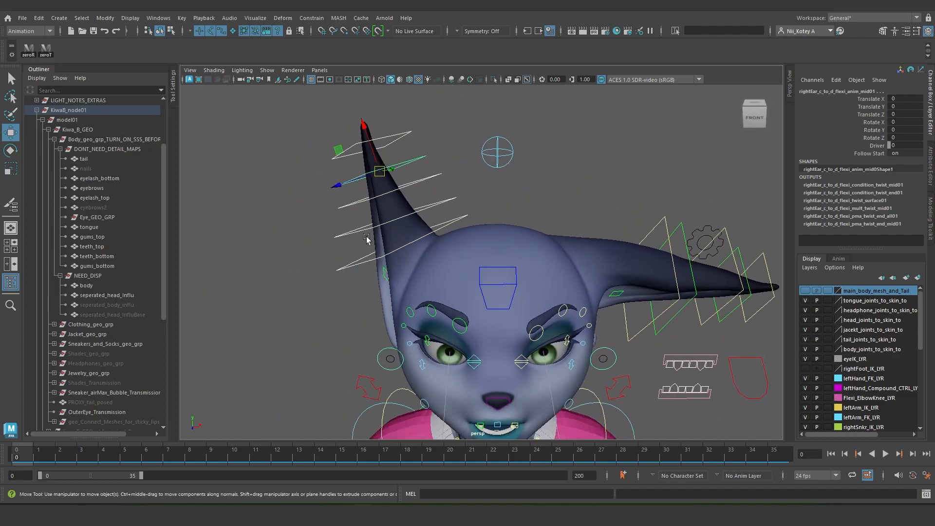
pyautogui.press('e')
pyautogui.moveTo(411, 141); pyautogui.dragTo(526, 152)
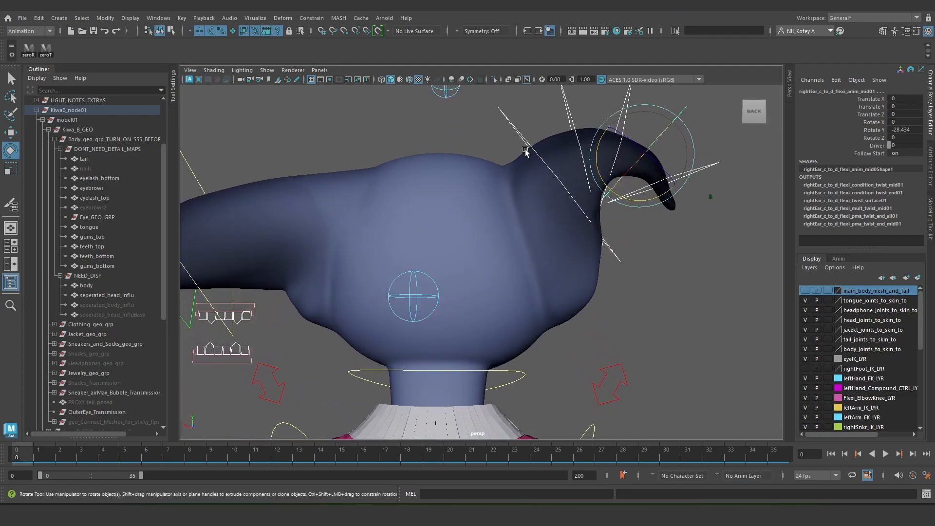
# Undo all the right and left ear moves and rotations.
pyautogui.keyDown('alt'); pyautogui.moveTo(518, 187); pyautogui.dragTo(328, 279); pyautogui.keyUp('alt')
pyautogui.click(336, 262)
pyautogui.scroll(-5, 380, 280)
pyautogui.keyDown('alt'); pyautogui.moveTo(383, 300); pyautogui.dragTo(323, 284); pyautogui.keyUp('alt')
pyautogui.hotkey('ctrl', 'z')
pyautogui.hotkey('ctrl', 'z')
pyautogui.hotkey('ctrl', 'z')
pyautogui.hotkey('ctrl', 'z')
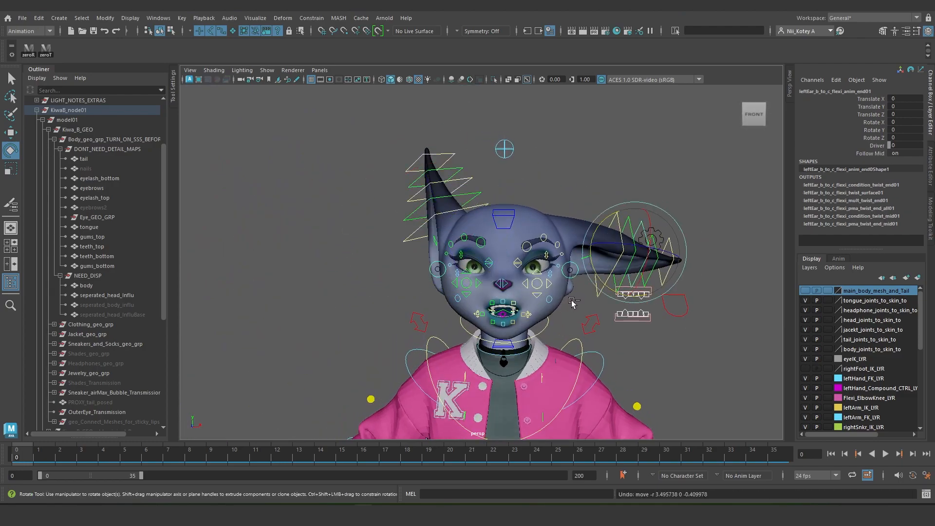
pyautogui.hotkey('ctrl', 'z')
pyautogui.hotkey('ctrl', 'z')
pyautogui.hotkey('ctrl', 'z')
pyautogui.hotkey('ctrl', 'z')
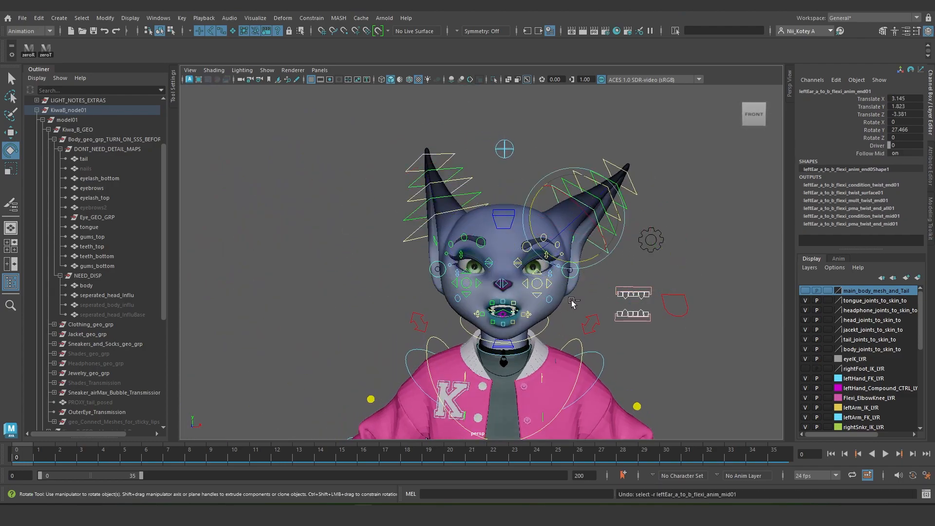
pyautogui.hotkey('ctrl', 'z')
# Select the head settings control and accept the AutoSave.
pyautogui.click(681, 235)
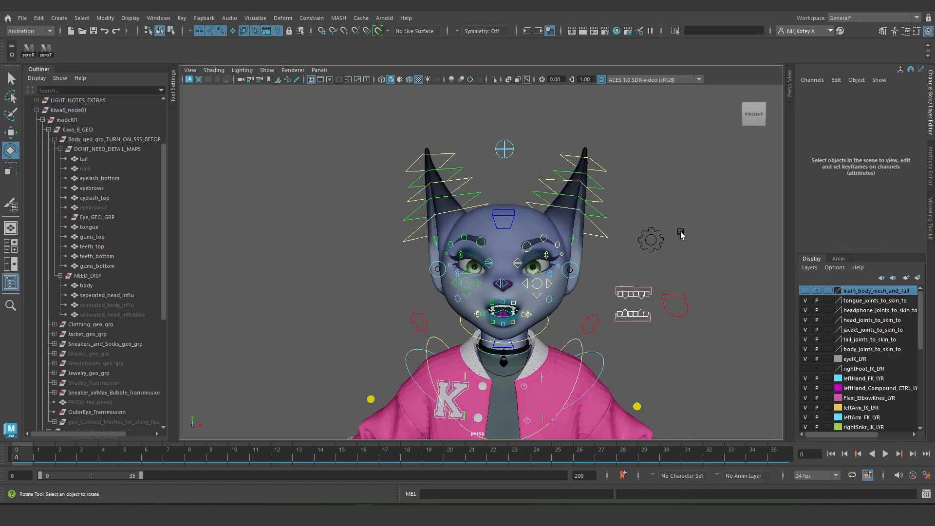
pyautogui.moveTo(670, 249); pyautogui.dragTo(672, 249)
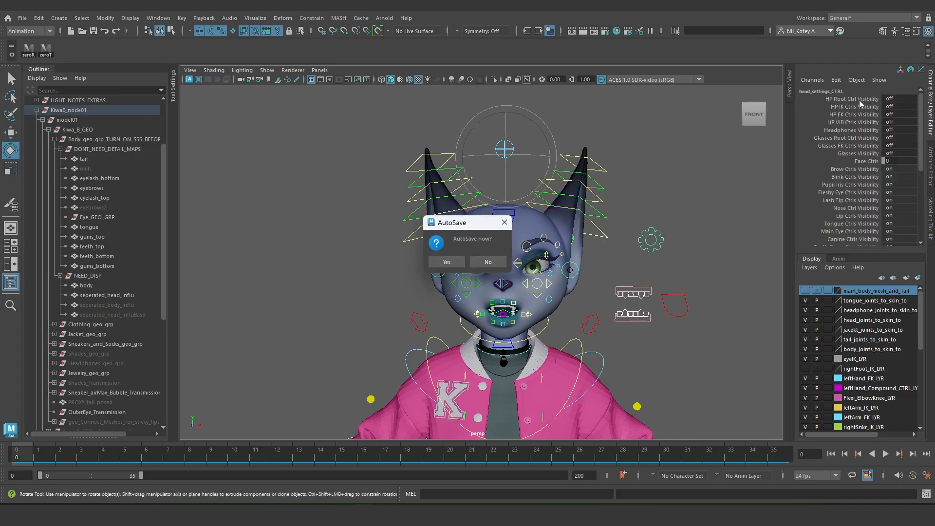
pyautogui.click(446, 263)
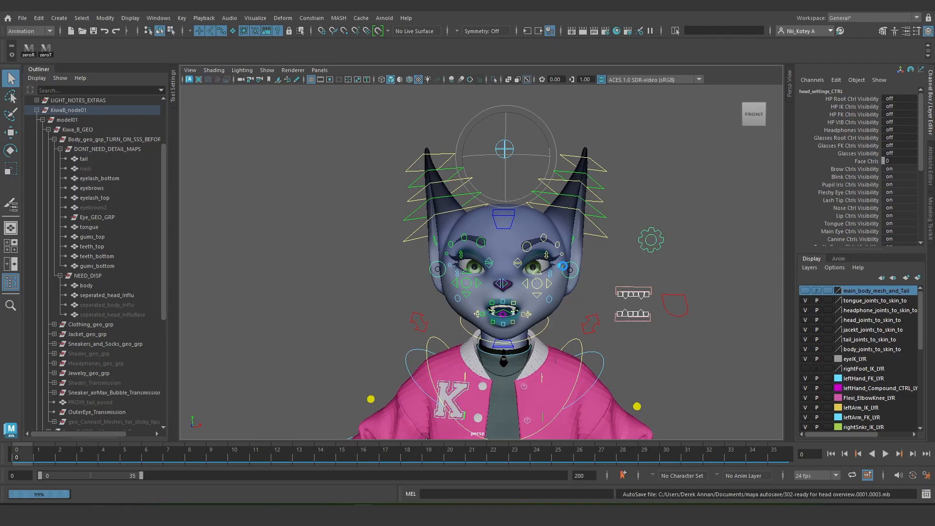
# Turn on the HP Root, HP IK, HP FK and HP VIB Ctrls Visibility and Headphones Visibility in head settings.
pyautogui.scroll(5, 563, 266)
pyautogui.keyDown('alt'); pyautogui.moveTo(563, 266); pyautogui.dragTo(556, 259); pyautogui.keyUp('alt')
pyautogui.keyDown('alt'); pyautogui.moveTo(555, 258); pyautogui.dragTo(521, 295, button='middle'); pyautogui.keyUp('alt')
pyautogui.keyDown('alt'); pyautogui.moveTo(521, 295); pyautogui.dragTo(551, 293); pyautogui.keyUp('alt')
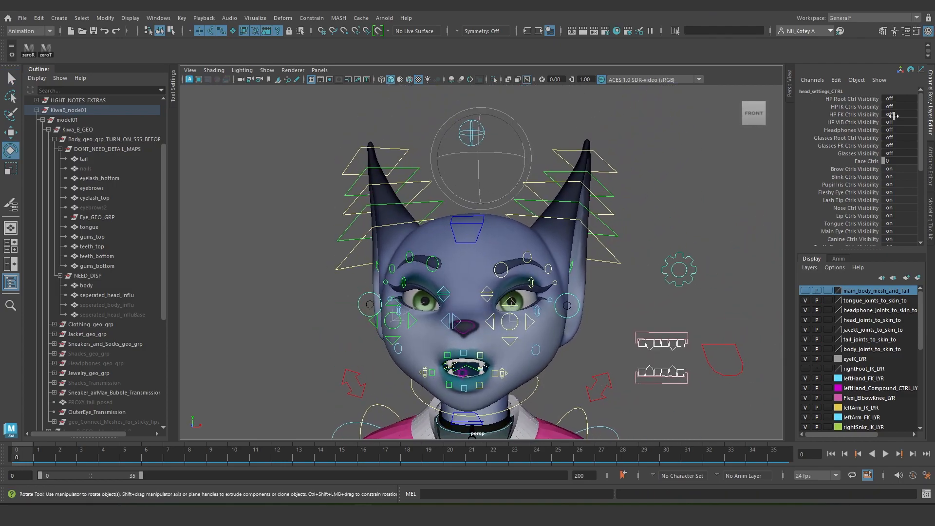
pyautogui.moveTo(864, 100); pyautogui.dragTo(862, 131)
pyautogui.moveTo(612, 158); pyautogui.dragTo(566, 187, button='middle')
# Try lifting the headphones off the head with headphone_root_CTRL, and undo the move.
pyautogui.keyDown('alt'); pyautogui.moveTo(566, 187); pyautogui.dragTo(497, 176); pyautogui.keyUp('alt')
pyautogui.scroll(3, 487, 216)
pyautogui.keyDown('alt'); pyautogui.moveTo(478, 141); pyautogui.dragTo(473, 174); pyautogui.keyUp('alt')
pyautogui.click(536, 182)
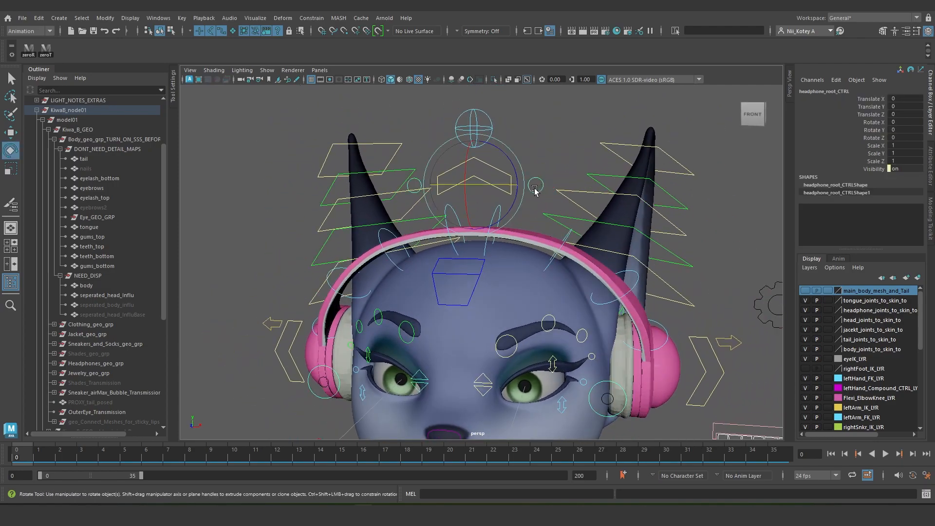
pyautogui.scroll(-3, 536, 182)
pyautogui.press('w')
pyautogui.moveTo(485, 156); pyautogui.dragTo(439, 140)
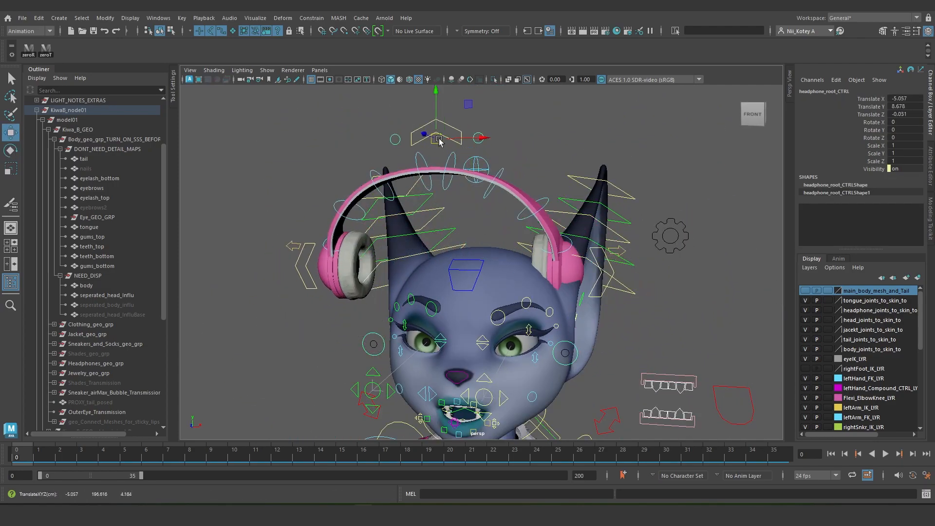
pyautogui.hotkey('ctrl', 'z')
# Try stretching the headband by moving headphone_bridge_CTRL, and undo the move.
pyautogui.scroll(2, 470, 177)
pyautogui.click(537, 171)
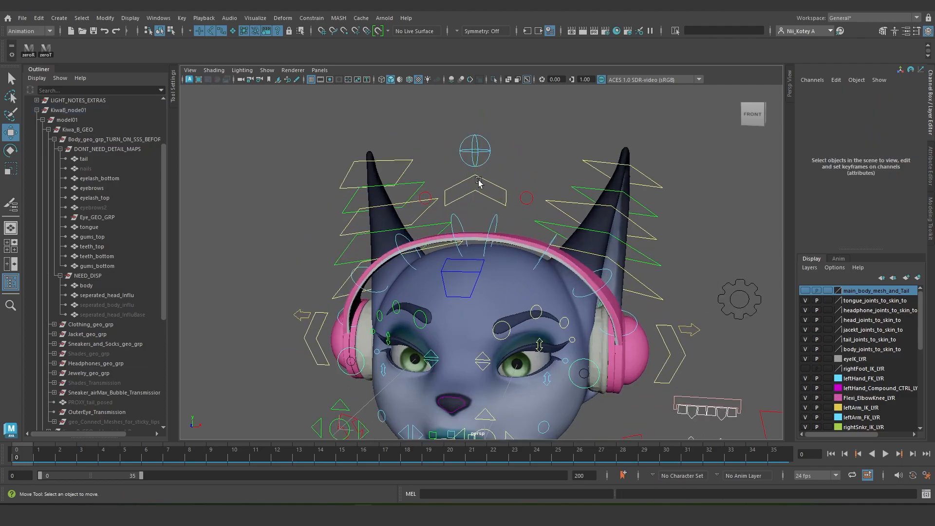
pyautogui.click(480, 178)
pyautogui.moveTo(476, 236); pyautogui.dragTo(599, 145)
pyautogui.hotkey('ctrl', 'z')
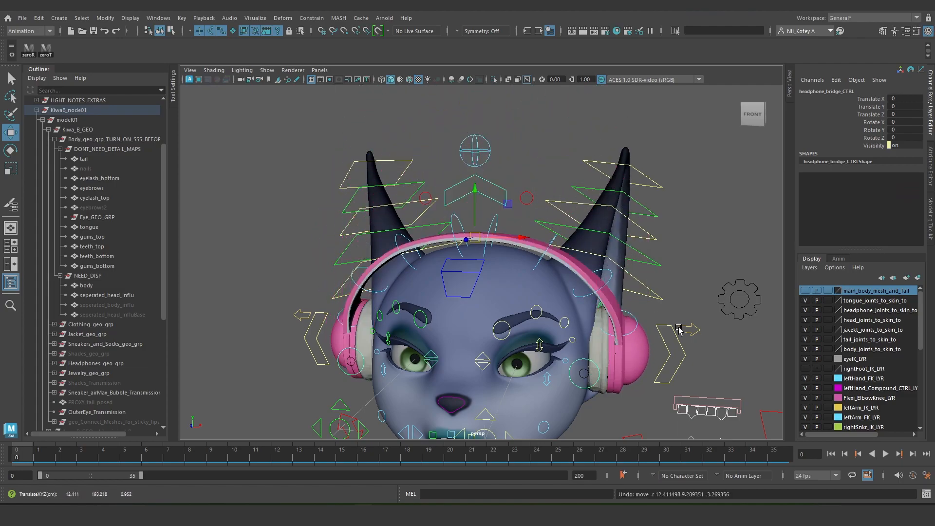
# Try pulling the left ear cup away from the head with left_headphone_CTRL, and undo the move.
pyautogui.click(667, 328)
pyautogui.keyDown('alt'); pyautogui.moveTo(666, 327); pyautogui.dragTo(607, 305, button='middle'); pyautogui.keyUp('alt')
pyautogui.keyDown('alt'); pyautogui.moveTo(608, 305); pyautogui.dragTo(608, 294); pyautogui.keyUp('alt')
pyautogui.moveTo(556, 331); pyautogui.dragTo(665, 370)
pyautogui.hotkey('ctrl', 'z')
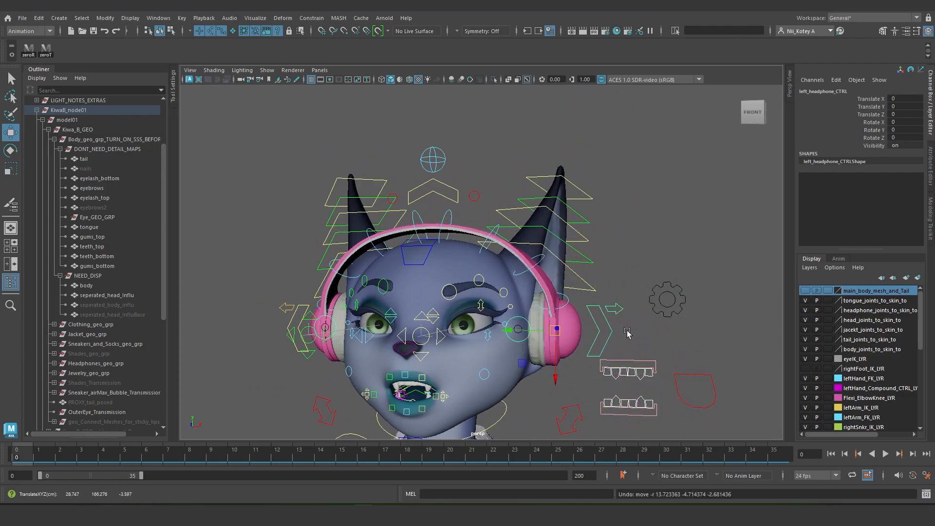
# Make the left ear cup vibrate by moving left_Headphone_Vibration_CTRL outward to a Translate X of about 3.486.
pyautogui.keyDown('alt'); pyautogui.moveTo(635, 335); pyautogui.dragTo(646, 207, button='middle'); pyautogui.keyUp('alt')
pyautogui.keyDown('alt'); pyautogui.moveTo(645, 207); pyautogui.dragTo(606, 213, button='right'); pyautogui.keyUp('alt')
pyautogui.keyDown('alt'); pyautogui.moveTo(606, 213); pyautogui.dragTo(580, 201); pyautogui.keyUp('alt')
pyautogui.keyDown('alt'); pyautogui.moveTo(580, 201); pyautogui.dragTo(573, 225, button='right'); pyautogui.keyUp('alt')
pyautogui.keyDown('alt'); pyautogui.moveTo(572, 226); pyautogui.dragTo(528, 268, button='middle'); pyautogui.keyUp('alt')
pyautogui.keyDown('alt'); pyautogui.moveTo(528, 268); pyautogui.dragTo(590, 247); pyautogui.keyUp('alt')
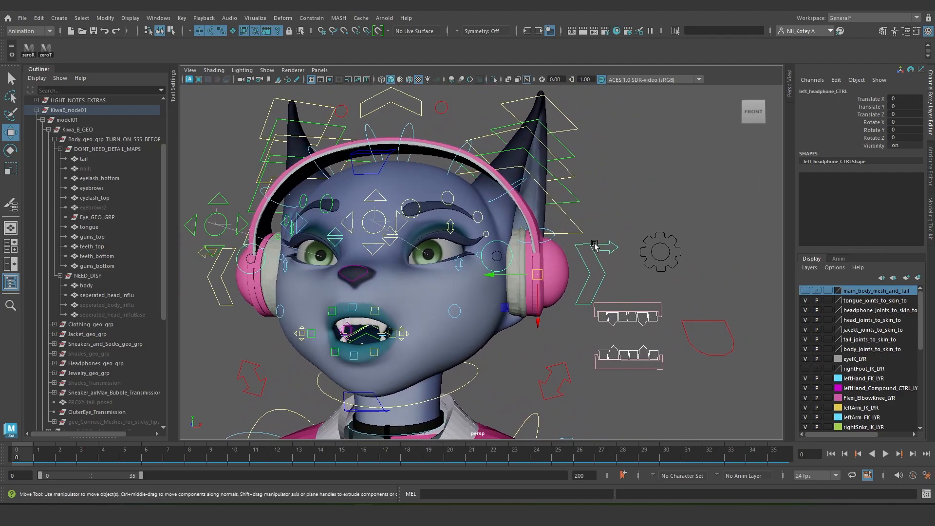
pyautogui.keyDown('alt'); pyautogui.moveTo(591, 247); pyautogui.dragTo(601, 246, button='right'); pyautogui.keyUp('alt')
pyautogui.keyDown('alt'); pyautogui.moveTo(601, 246); pyautogui.dragTo(574, 256); pyautogui.keyUp('alt')
pyautogui.click(640, 212)
pyautogui.keyDown('alt'); pyautogui.moveTo(639, 213); pyautogui.dragTo(687, 233); pyautogui.keyUp('alt')
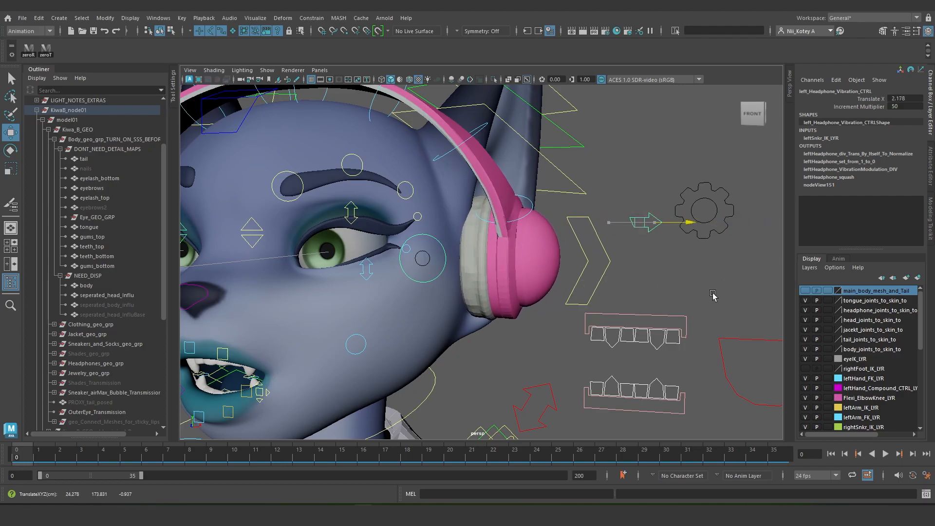
pyautogui.keyDown('alt'); pyautogui.moveTo(461, 262); pyautogui.dragTo(559, 249); pyautogui.keyUp('alt')
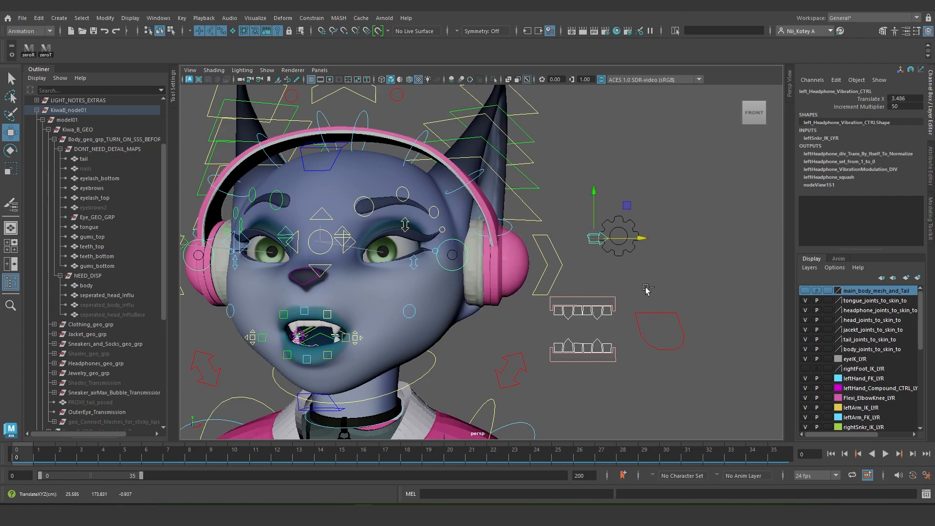
# Switch on Glasses Root Ctrl Visibility, Glasses FK Ctrls Visibility and Glasses Visibility on head_settings_CTRL.
pyautogui.scroll(-4, 574, 291)
pyautogui.keyDown('alt'); pyautogui.moveTo(560, 306); pyautogui.dragTo(522, 282); pyautogui.keyUp('alt')
pyautogui.keyDown('alt'); pyautogui.moveTo(518, 280); pyautogui.dragTo(511, 243, button='middle'); pyautogui.keyUp('alt')
pyautogui.scroll(-2, 512, 243)
pyautogui.keyDown('alt'); pyautogui.moveTo(512, 241); pyautogui.dragTo(541, 234); pyautogui.keyUp('alt')
pyautogui.keyDown('alt'); pyautogui.moveTo(545, 197); pyautogui.dragTo(556, 260, button='middle'); pyautogui.keyUp('alt')
pyautogui.moveTo(595, 235); pyautogui.dragTo(622, 258)
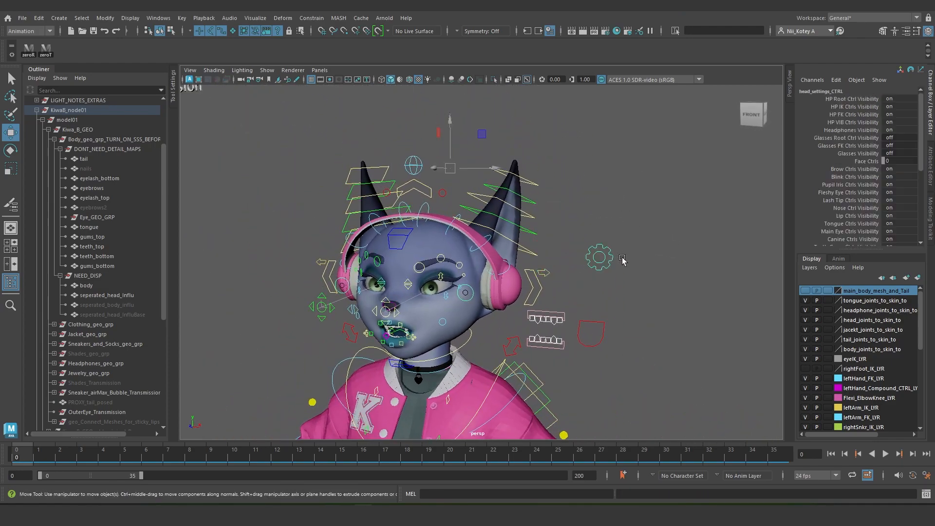
pyautogui.scroll(-3, 859, 183)
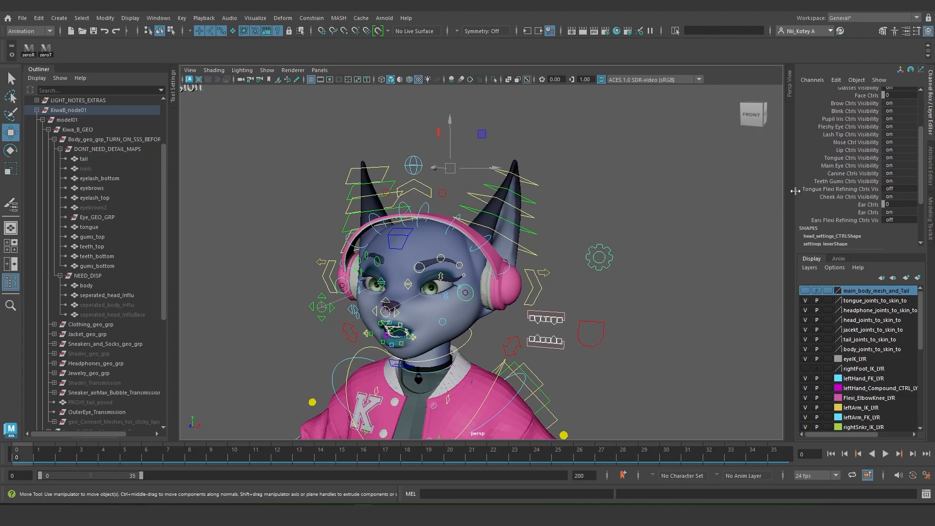
pyautogui.scroll(3, 842, 165)
pyautogui.moveTo(846, 138); pyautogui.dragTo(849, 153)
pyautogui.moveTo(485, 218); pyautogui.dragTo(702, 214, button='middle')
# Pull the glasses off the face and out in front of the head with Glasses_root_FK_CTRL.
pyautogui.scroll(4, 487, 263)
pyautogui.keyDown('alt'); pyautogui.moveTo(477, 292); pyautogui.dragTo(356, 279); pyautogui.keyUp('alt')
pyautogui.scroll(5, 414, 294)
pyautogui.scroll(-5, 407, 294)
pyautogui.click(448, 218)
pyautogui.press('w')
pyautogui.hotkey('ctrl', 'z')
pyautogui.scroll(3, 430, 251)
pyautogui.scroll(-3, 420, 244)
# Try bending the glasses at the bridge by rotating the left and right Glasses_Center_FK_CTRL together, and undo the rotation.
pyautogui.click(412, 237)
pyautogui.click(368, 249)
pyautogui.press('e')
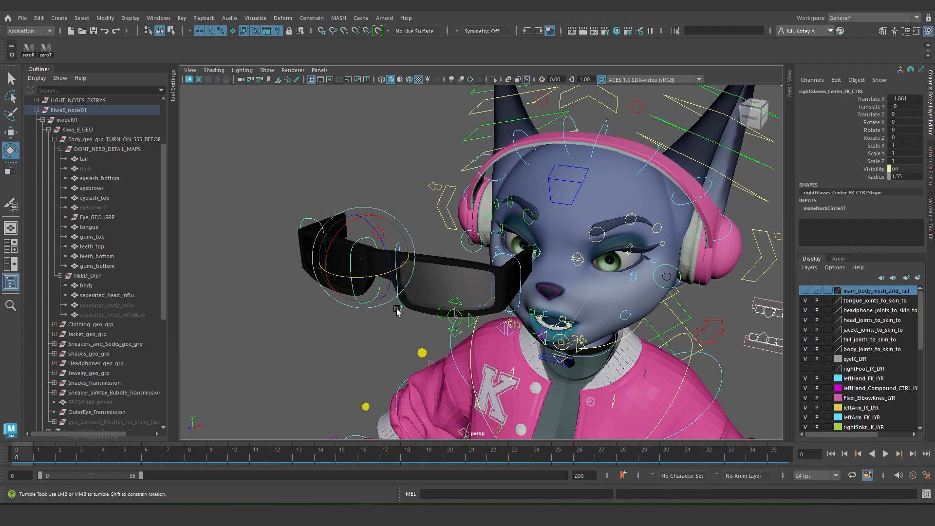
pyautogui.keyDown('alt'); pyautogui.moveTo(398, 313); pyautogui.dragTo(391, 315); pyautogui.keyUp('alt')
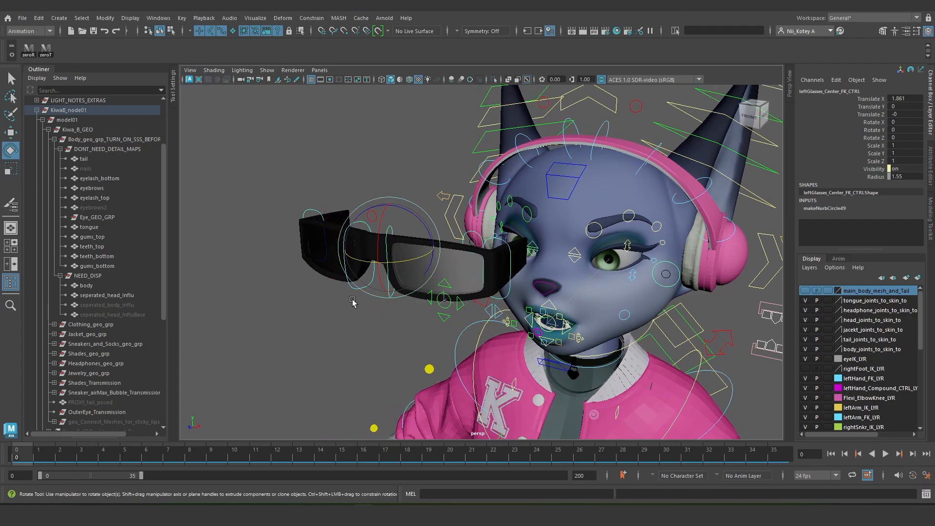
pyautogui.scroll(5, 346, 292)
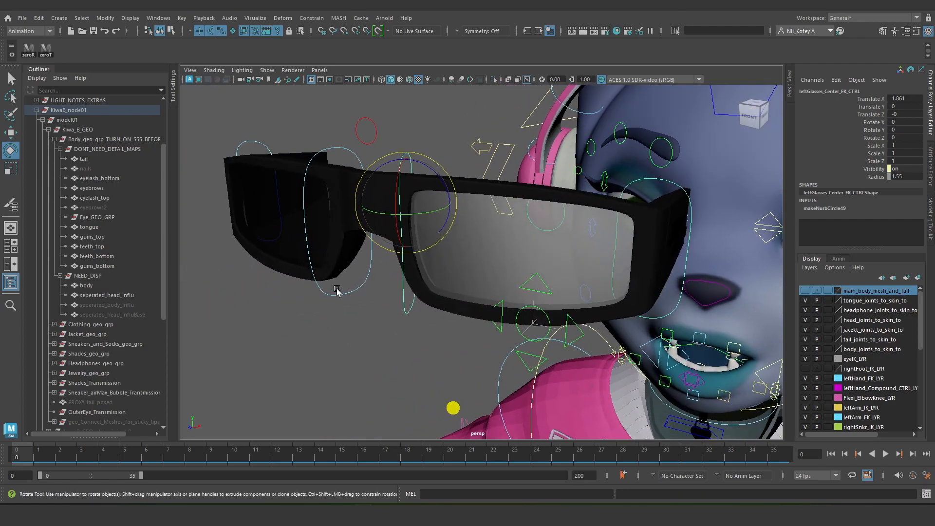
pyautogui.keyDown('shift'); pyautogui.click(335, 293); pyautogui.keyUp('shift')
pyautogui.scroll(-5, 343, 294)
pyautogui.keyDown('alt'); pyautogui.moveTo(345, 294); pyautogui.dragTo(359, 328); pyautogui.keyUp('alt')
pyautogui.moveTo(387, 240); pyautogui.dragTo(396, 259)
pyautogui.hotkey('ctrl', 'z')
# Fold in the glasses' temple arms by rotating the HandleClose FK controls to a Rotate Y of about -100.8.
pyautogui.click(334, 194)
pyautogui.keyDown('alt'); pyautogui.moveTo(335, 197); pyautogui.dragTo(527, 316); pyautogui.keyUp('alt')
pyautogui.click(491, 298)
pyautogui.keyDown('alt'); pyautogui.moveTo(527, 317); pyautogui.dragTo(417, 261, button='middle'); pyautogui.keyUp('alt')
pyautogui.scroll(-4, 418, 262)
pyautogui.keyDown('alt'); pyautogui.moveTo(417, 261); pyautogui.dragTo(408, 232); pyautogui.keyUp('alt')
pyautogui.keyDown('alt'); pyautogui.moveTo(409, 232); pyautogui.dragTo(421, 293, button='middle'); pyautogui.keyUp('alt')
pyautogui.scroll(4, 421, 292)
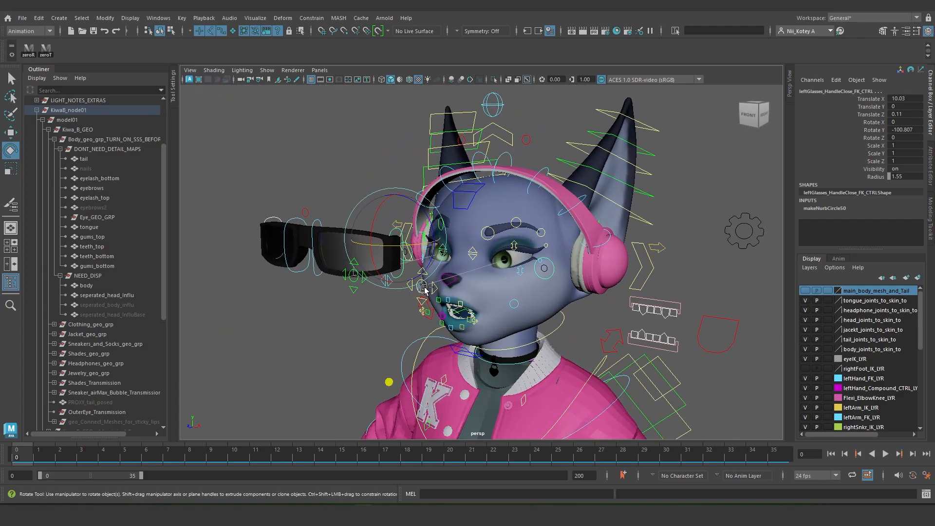
# Undo the temple arm folding and the glasses move to put them back on the face, and clear the selection.
pyautogui.hotkey('ctrl', 'z')
pyautogui.hotkey('ctrl', 'z')
pyautogui.hotkey('ctrl', 'z')
pyautogui.hotkey('ctrl', 'z')
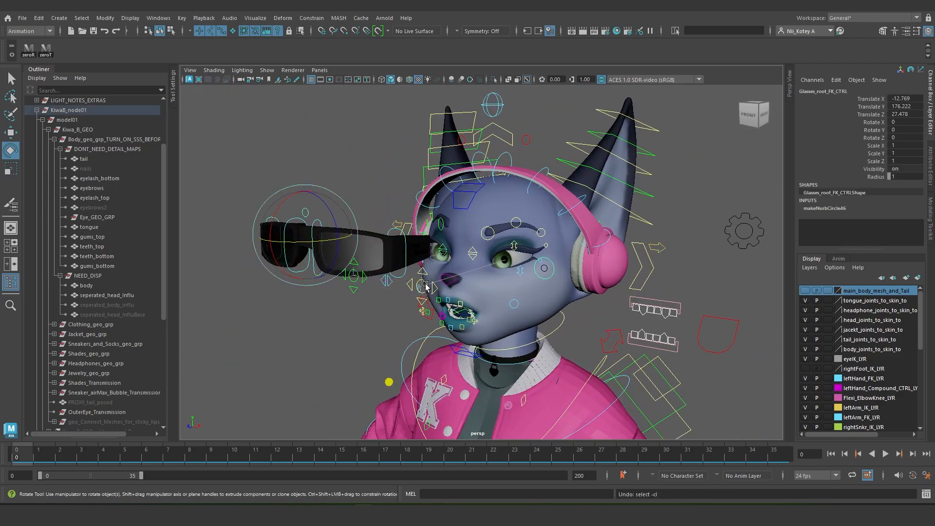
pyautogui.keyDown('alt'); pyautogui.moveTo(476, 313); pyautogui.dragTo(351, 304); pyautogui.keyUp('alt')
pyautogui.click(343, 307)
pyautogui.scroll(-4, 347, 307)
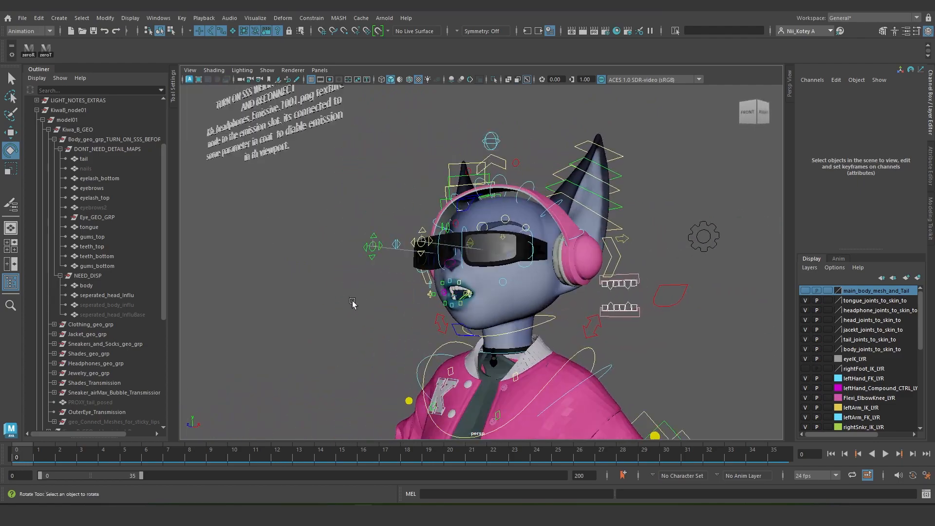
# Try lifting the head with head_CTRL to a Translate Y of about 9.019, and undo the move.
pyautogui.click(510, 314)
pyautogui.press('w')
pyautogui.moveTo(504, 277)
pyautogui.mouseDown()
pyautogui.moveTo(449, 195)
pyautogui.moveTo(536, 224)
pyautogui.moveTo(489, 246)
pyautogui.moveTo(498, 278)
pyautogui.mouseUp()
pyautogui.keyDown('alt'); pyautogui.moveTo(498, 279); pyautogui.dragTo(494, 319, button='middle'); pyautogui.keyUp('alt')
pyautogui.keyDown('alt'); pyautogui.moveTo(494, 319); pyautogui.dragTo(501, 357, button='right'); pyautogui.keyUp('alt')
pyautogui.keyDown('alt'); pyautogui.moveTo(501, 356); pyautogui.dragTo(483, 355); pyautogui.keyUp('alt')
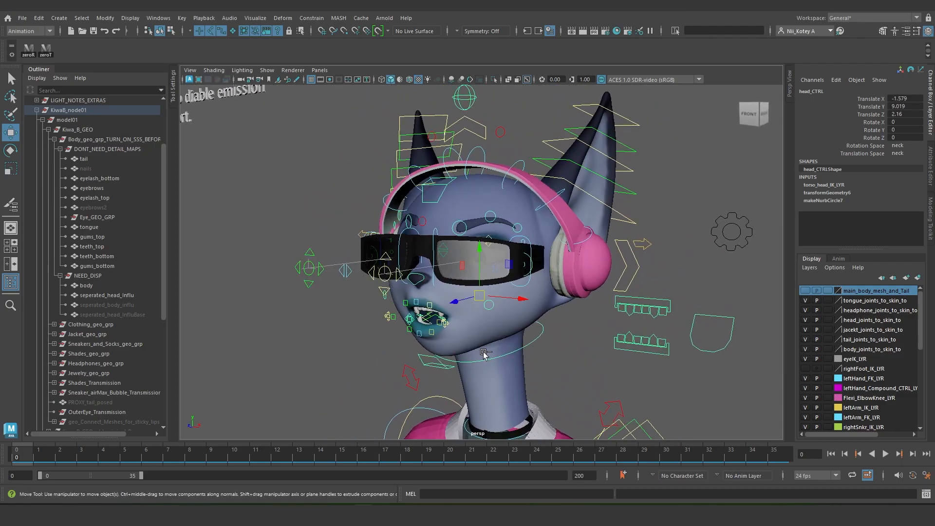
pyautogui.hotkey('ctrl', 'z')
pyautogui.keyDown('alt'); pyautogui.moveTo(495, 338); pyautogui.dragTo(468, 297, button='right'); pyautogui.keyUp('alt')
pyautogui.keyDown('alt'); pyautogui.moveTo(467, 297); pyautogui.dragTo(463, 263, button='middle'); pyautogui.keyUp('alt')
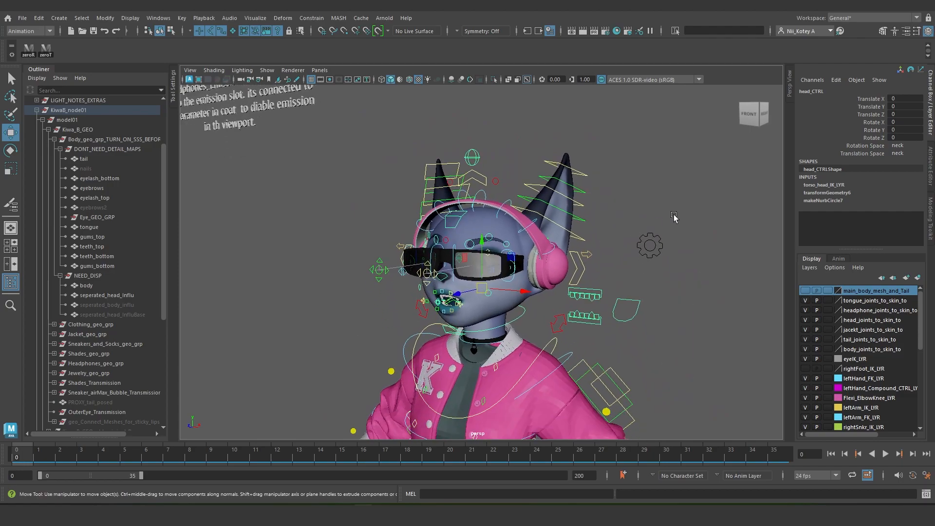
# Switch off all headphone and glasses attributes on head_settings_CTRL, from HP Root Ctrl Visibility through Glasses Visibility.
pyautogui.click(648, 235)
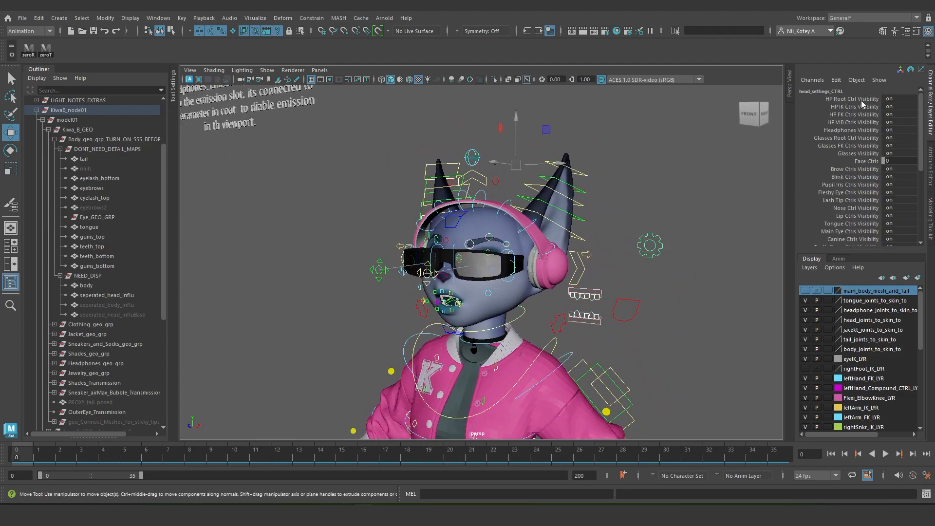
pyautogui.moveTo(861, 98); pyautogui.dragTo(861, 154)
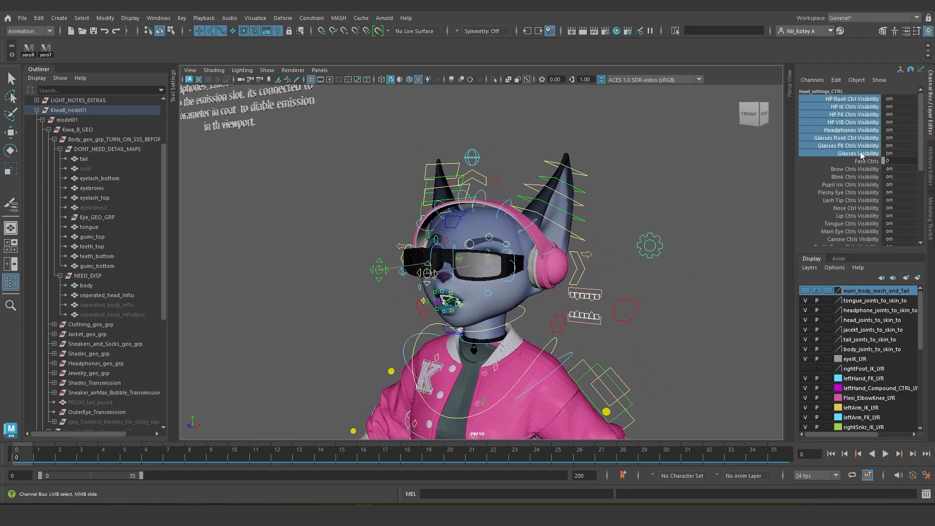
pyautogui.moveTo(595, 145); pyautogui.dragTo(231, 171, button='middle')
pyautogui.keyDown('alt'); pyautogui.moveTo(348, 242); pyautogui.dragTo(403, 244); pyautogui.keyUp('alt')
pyautogui.scroll(4, 526, 212)
# Switch off the face control visibilities on head_settings_CTRL, from Brow Ctrls through Tongue Flexi Refining Ctrls, plus Cheek Air Ctrls.
pyautogui.scroll(-3, 910, 176)
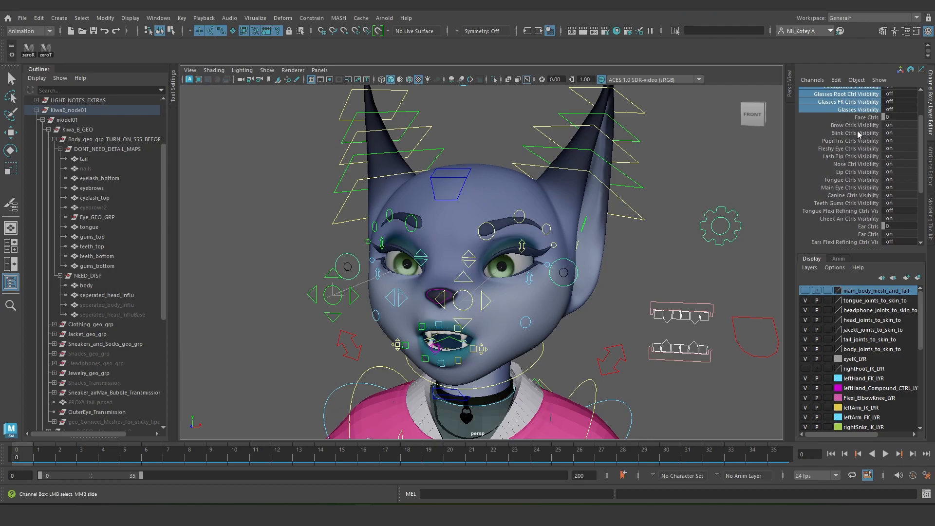
pyautogui.moveTo(858, 128); pyautogui.dragTo(861, 218)
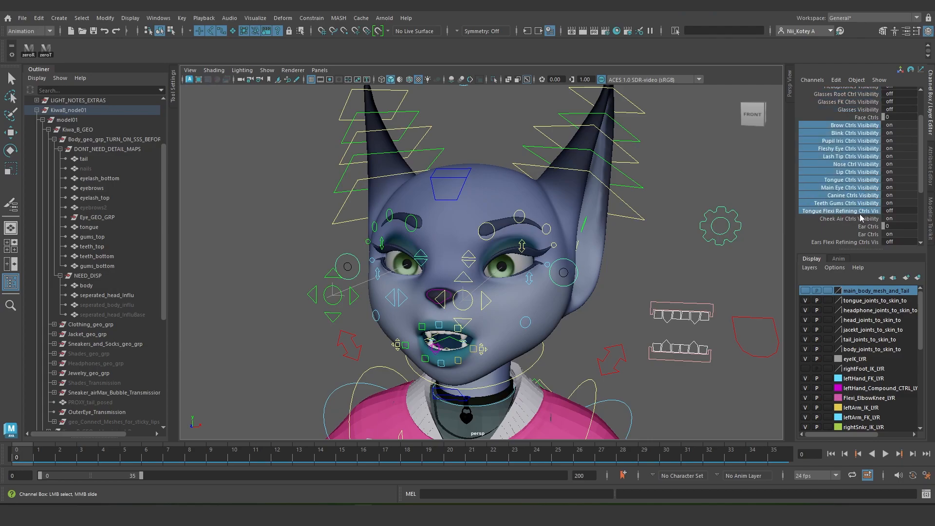
pyautogui.moveTo(605, 195); pyautogui.dragTo(293, 193, button='middle')
pyautogui.moveTo(390, 193); pyautogui.dragTo(255, 193, button='middle')
pyautogui.click(855, 219)
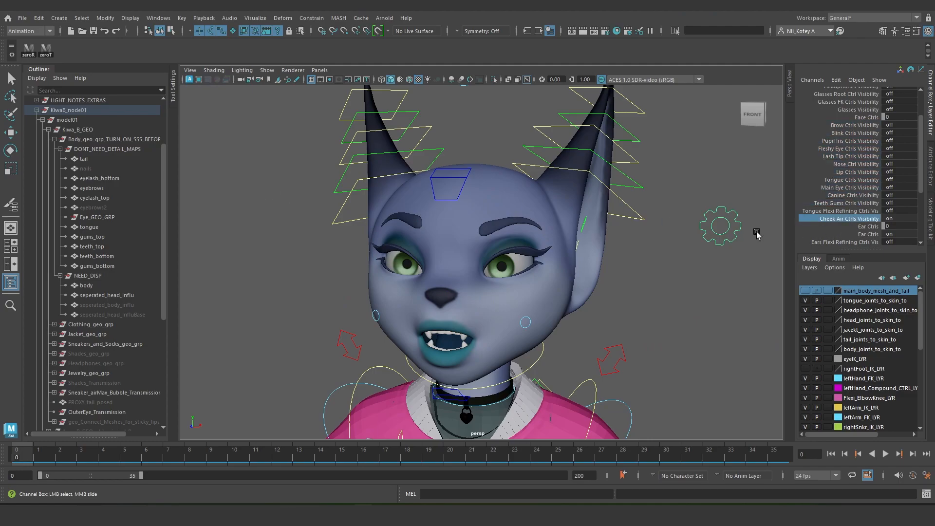
# Examine the character's head, neck and jacket from the front and both sides with the face controls hidden.
pyautogui.scroll(-3, 428, 253)
pyautogui.moveTo(428, 253)
pyautogui.keyDown('alt'); pyautogui.mouseDown()
pyautogui.moveTo(519, 259)
pyautogui.moveTo(415, 258)
pyautogui.mouseUp(); pyautogui.keyUp('alt')
pyautogui.keyDown('alt'); pyautogui.moveTo(403, 254); pyautogui.dragTo(406, 197, button='middle'); pyautogui.keyUp('alt')
pyautogui.keyDown('alt'); pyautogui.moveTo(406, 196); pyautogui.dragTo(424, 199); pyautogui.keyUp('alt')
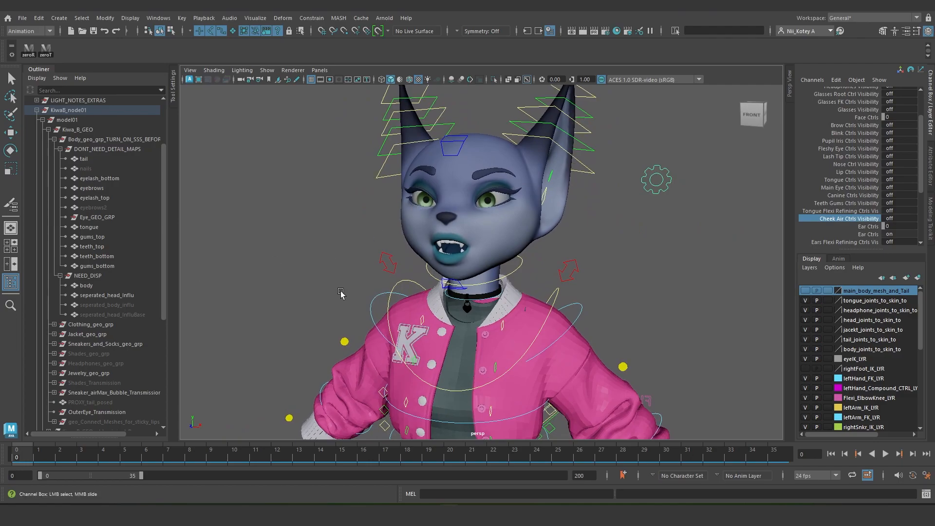
pyautogui.scroll(5, 431, 291)
pyautogui.keyDown('alt'); pyautogui.moveTo(441, 304); pyautogui.dragTo(467, 300); pyautogui.keyUp('alt')
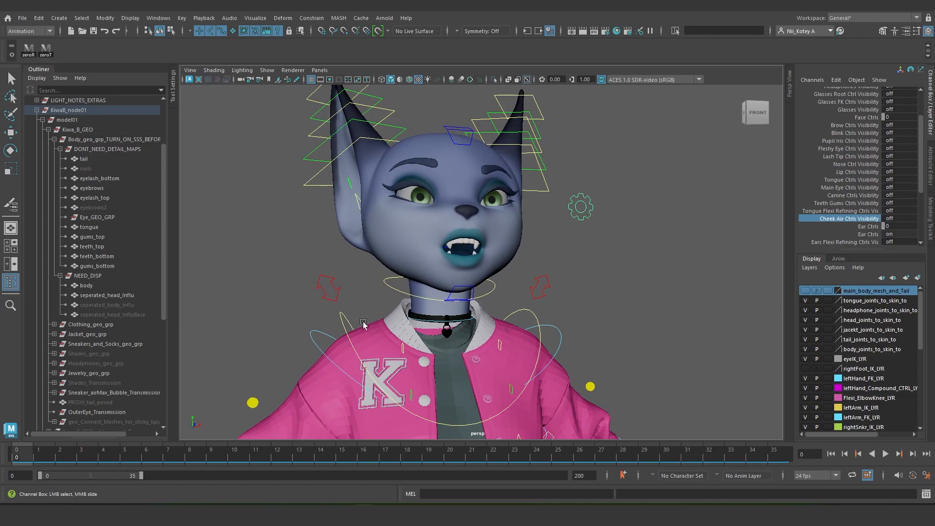
pyautogui.keyDown('alt'); pyautogui.moveTo(440, 261); pyautogui.dragTo(430, 285); pyautogui.keyUp('alt')
pyautogui.keyDown('alt'); pyautogui.moveTo(454, 277); pyautogui.dragTo(454, 270, button='middle'); pyautogui.keyUp('alt')
pyautogui.keyDown('alt'); pyautogui.moveTo(482, 283); pyautogui.dragTo(421, 281); pyautogui.keyUp('alt')
pyautogui.scroll(-5, 478, 279)
pyautogui.keyDown('alt'); pyautogui.moveTo(478, 280); pyautogui.dragTo(502, 195, button='middle'); pyautogui.keyUp('alt')
pyautogui.scroll(5, 507, 244)
pyautogui.keyDown('alt'); pyautogui.moveTo(510, 250); pyautogui.dragTo(497, 276); pyautogui.keyUp('alt')
pyautogui.click(573, 298)
pyautogui.scroll(-3, 565, 290)
pyautogui.scroll(5, 486, 280)
pyautogui.keyDown('alt'); pyautogui.moveTo(487, 258); pyautogui.dragTo(466, 288, button='middle'); pyautogui.keyUp('alt')
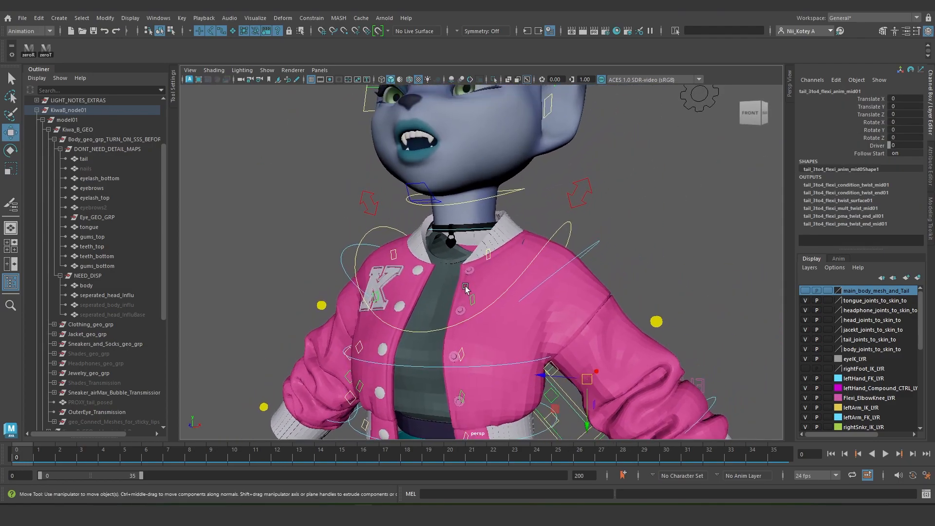
pyautogui.scroll(-5, 401, 239)
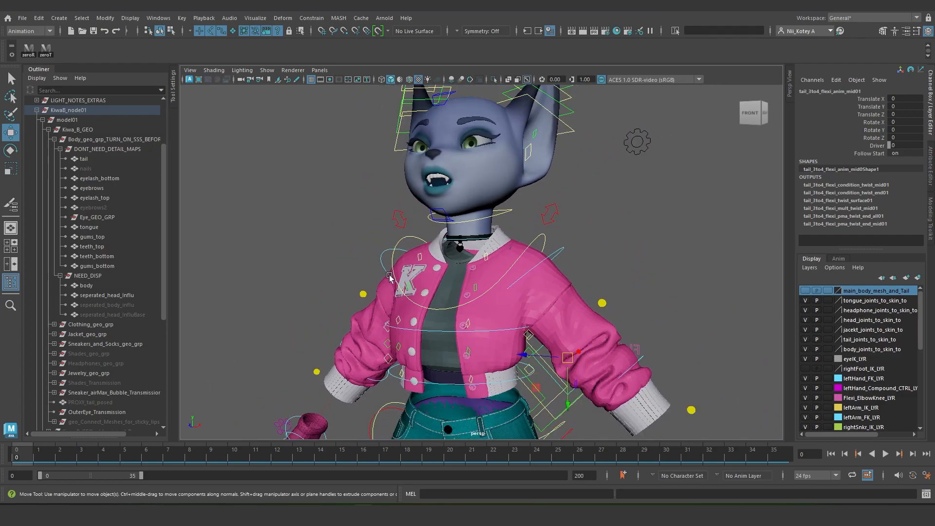
pyautogui.keyDown('alt'); pyautogui.moveTo(419, 248); pyautogui.dragTo(502, 254); pyautogui.keyUp('alt')
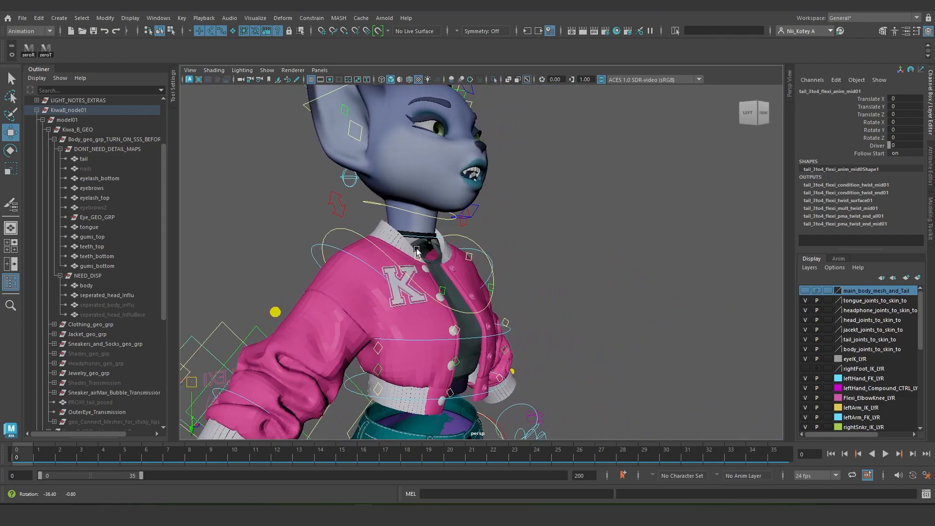
pyautogui.moveTo(376, 356)
pyautogui.keyDown('alt'); pyautogui.mouseDown()
pyautogui.moveTo(407, 349)
pyautogui.moveTo(361, 347)
pyautogui.moveTo(379, 343)
pyautogui.mouseUp(); pyautogui.keyUp('alt')
pyautogui.moveTo(531, 335)
pyautogui.keyDown('alt'); pyautogui.mouseDown()
pyautogui.moveTo(486, 344)
pyautogui.moveTo(543, 331)
pyautogui.mouseUp(); pyautogui.keyUp('alt')
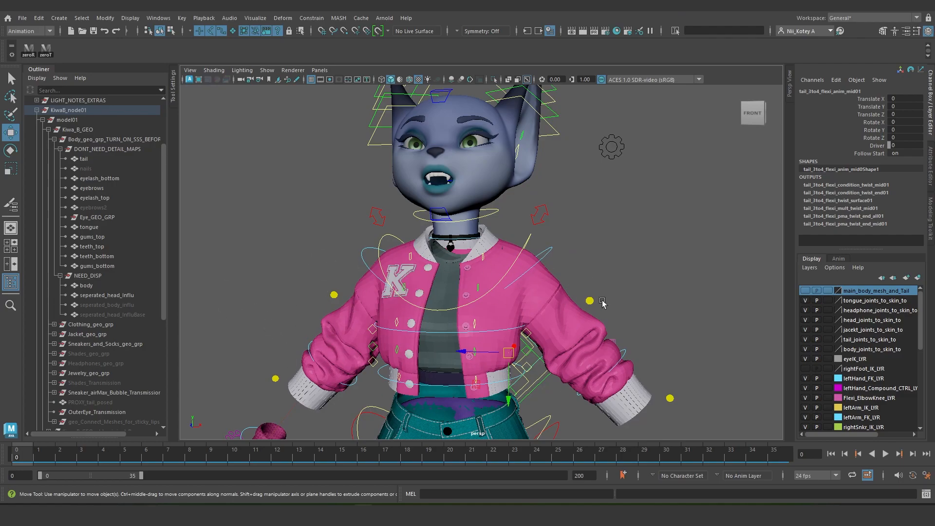
pyautogui.scroll(-5, 478, 236)
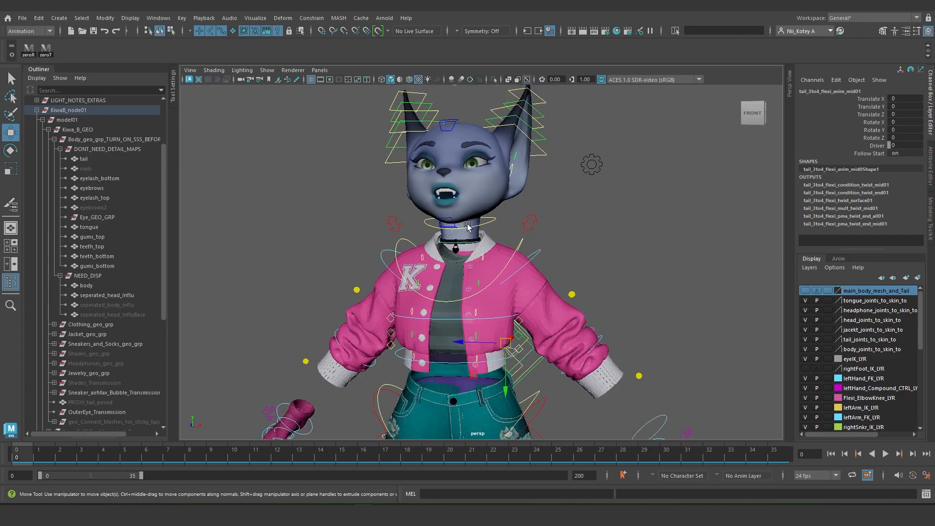
pyautogui.scroll(8, 477, 236)
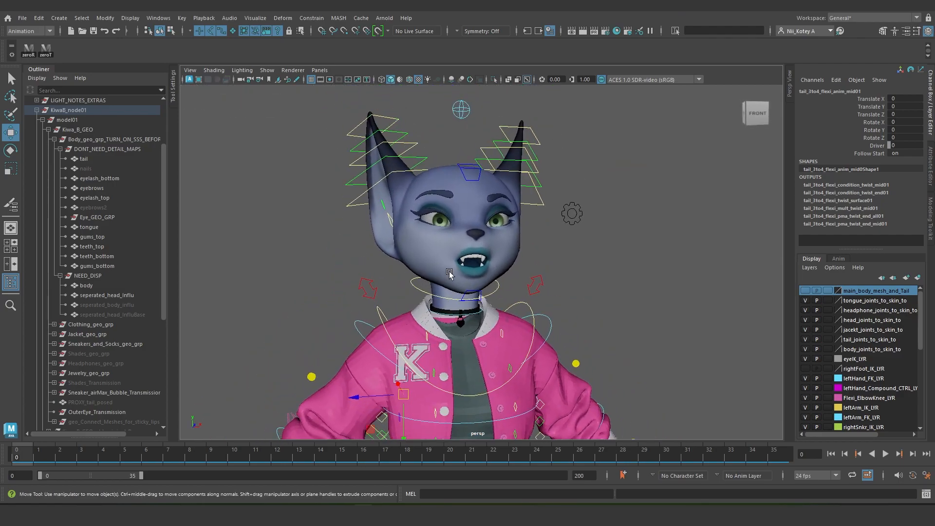
pyautogui.keyDown('alt'); pyautogui.moveTo(415, 284); pyautogui.dragTo(443, 279); pyautogui.keyUp('alt')
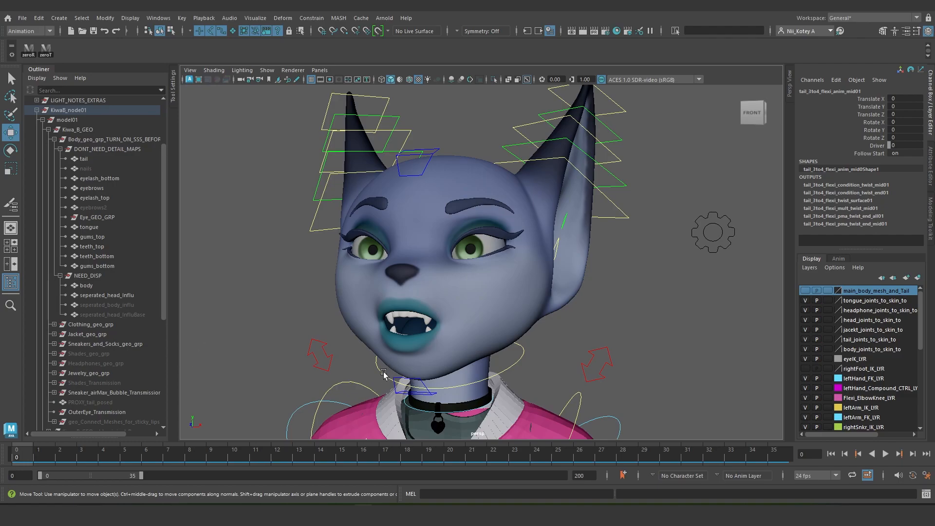
pyautogui.scroll(-3, 571, 342)
pyautogui.keyDown('alt'); pyautogui.moveTo(562, 324); pyautogui.dragTo(539, 276, button='middle'); pyautogui.keyUp('alt')
pyautogui.keyDown('alt'); pyautogui.moveTo(538, 276); pyautogui.dragTo(555, 278); pyautogui.keyUp('alt')
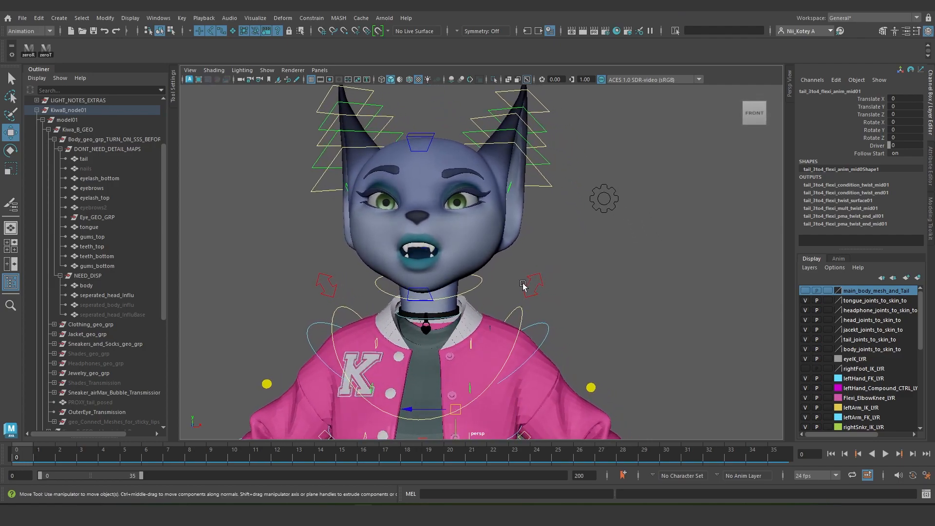